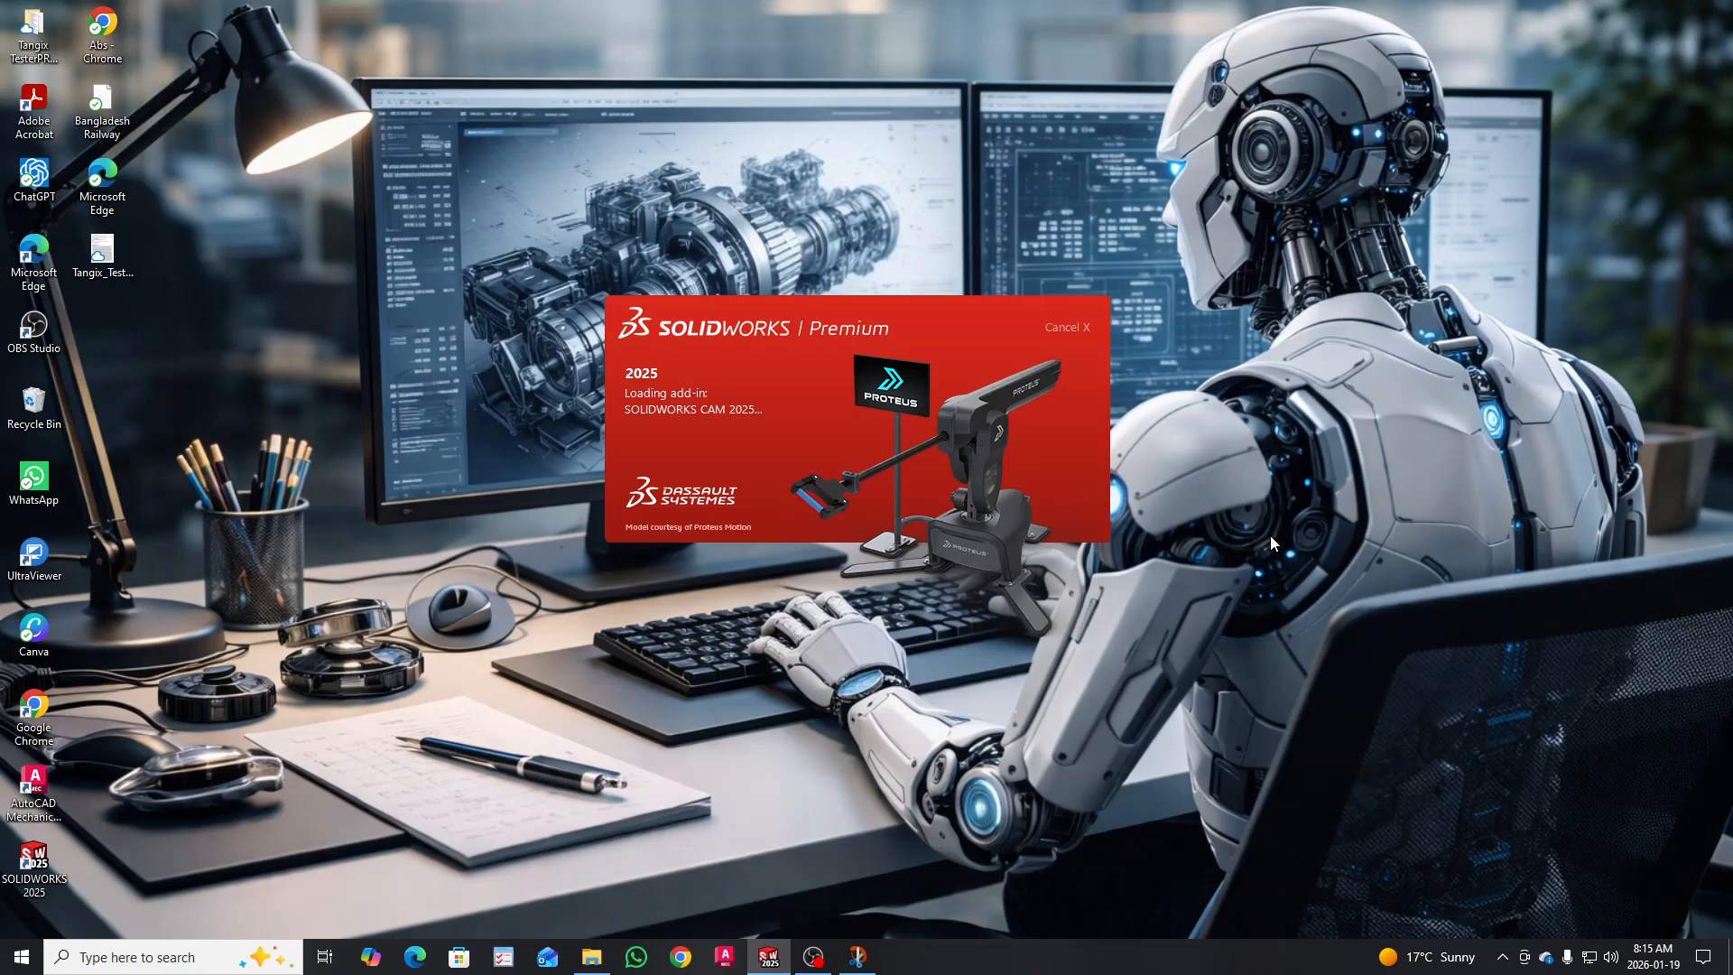
Step: Switch to Snip & Sketch and examine the views and dimensions of the reference drawing, including its isometric view
click(857, 957)
scroll(710, 458, down, 1)
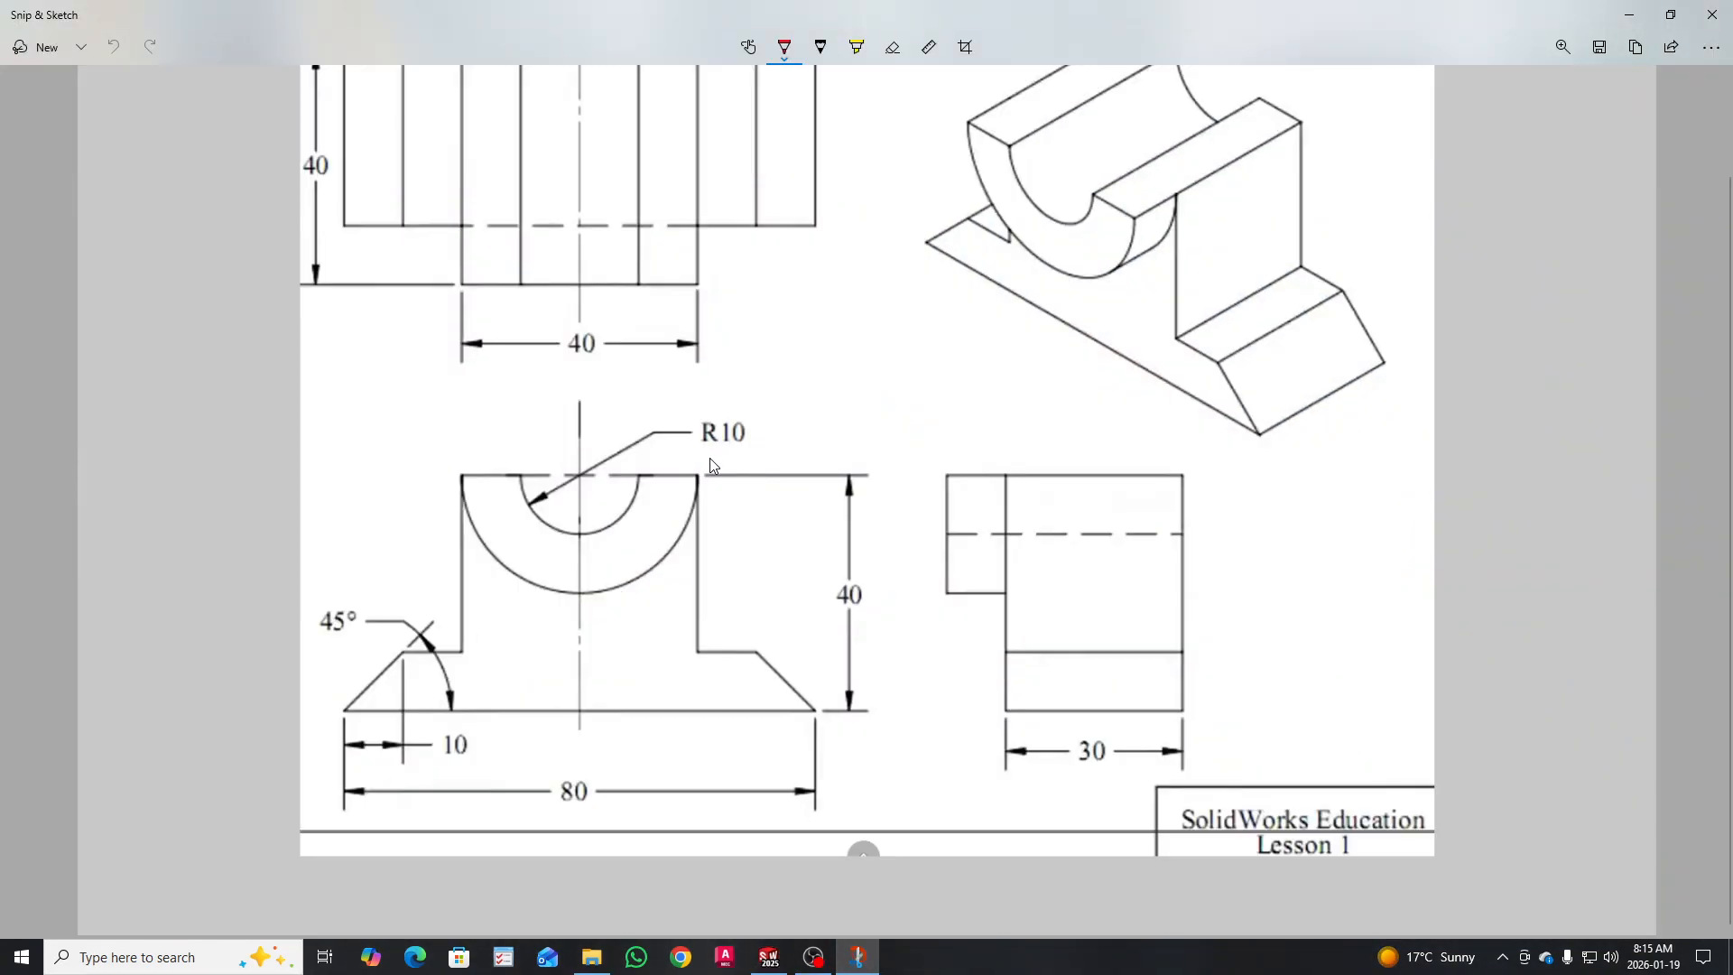
scroll(710, 458, up, 1)
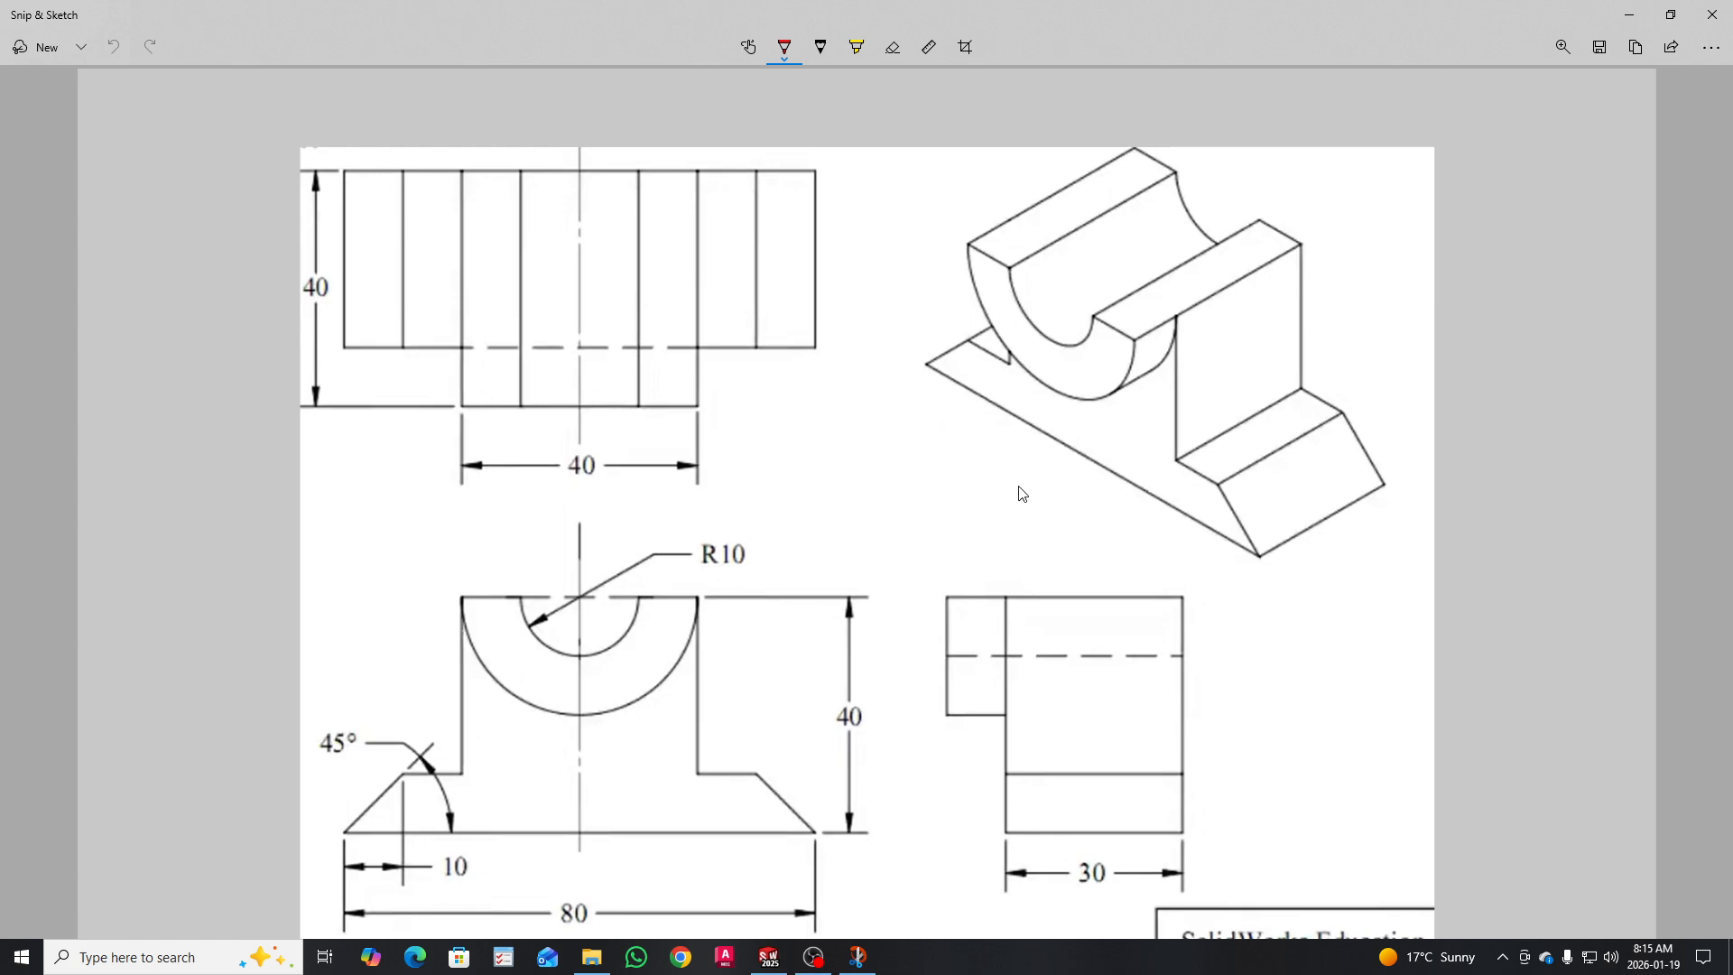
scroll(1061, 496, down, 1)
scroll(1068, 499, up, 1)
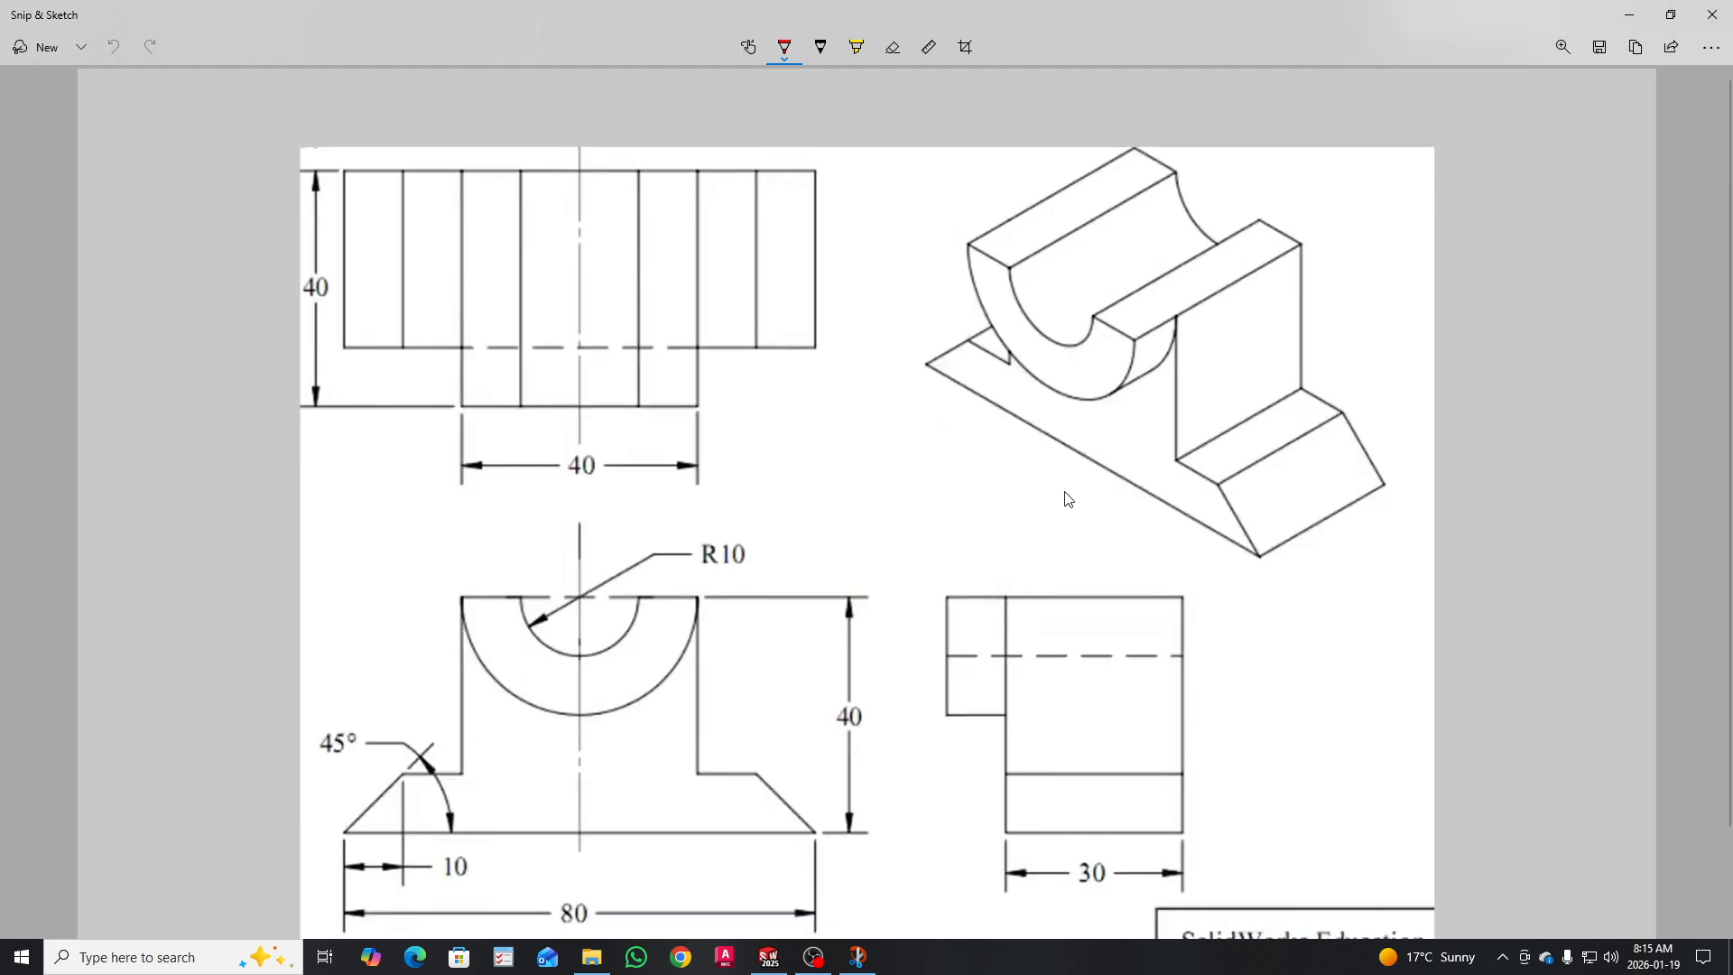
scroll(1058, 500, down, 1)
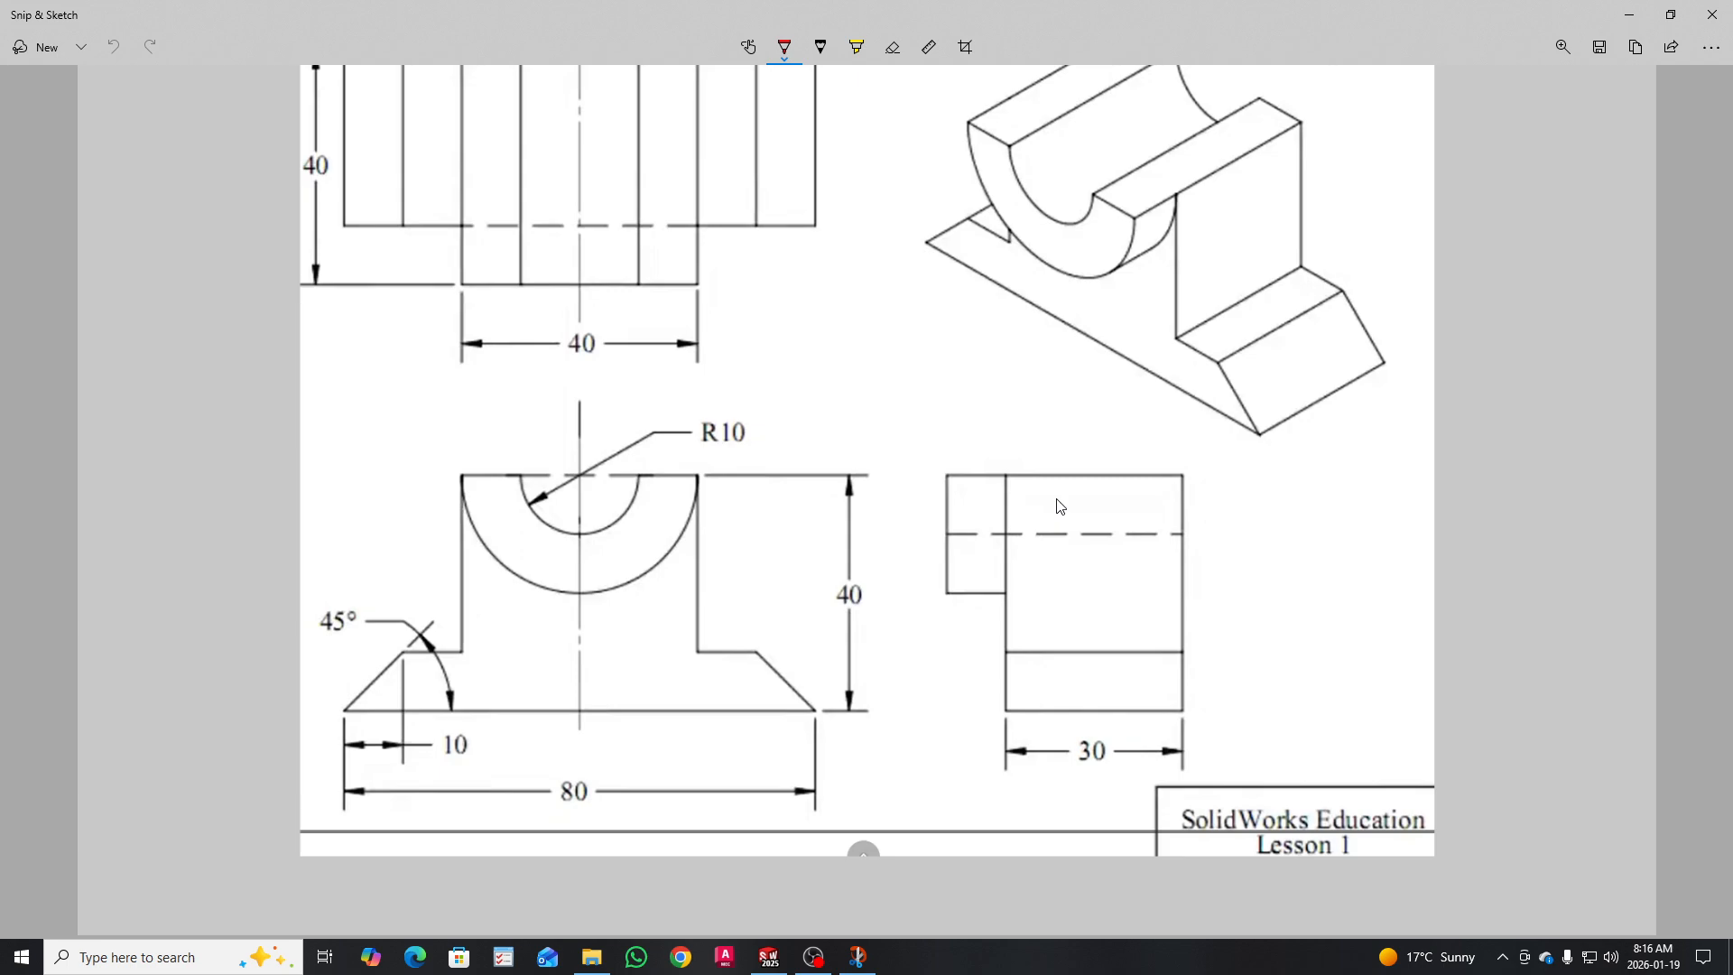
scroll(1163, 578, up, 2)
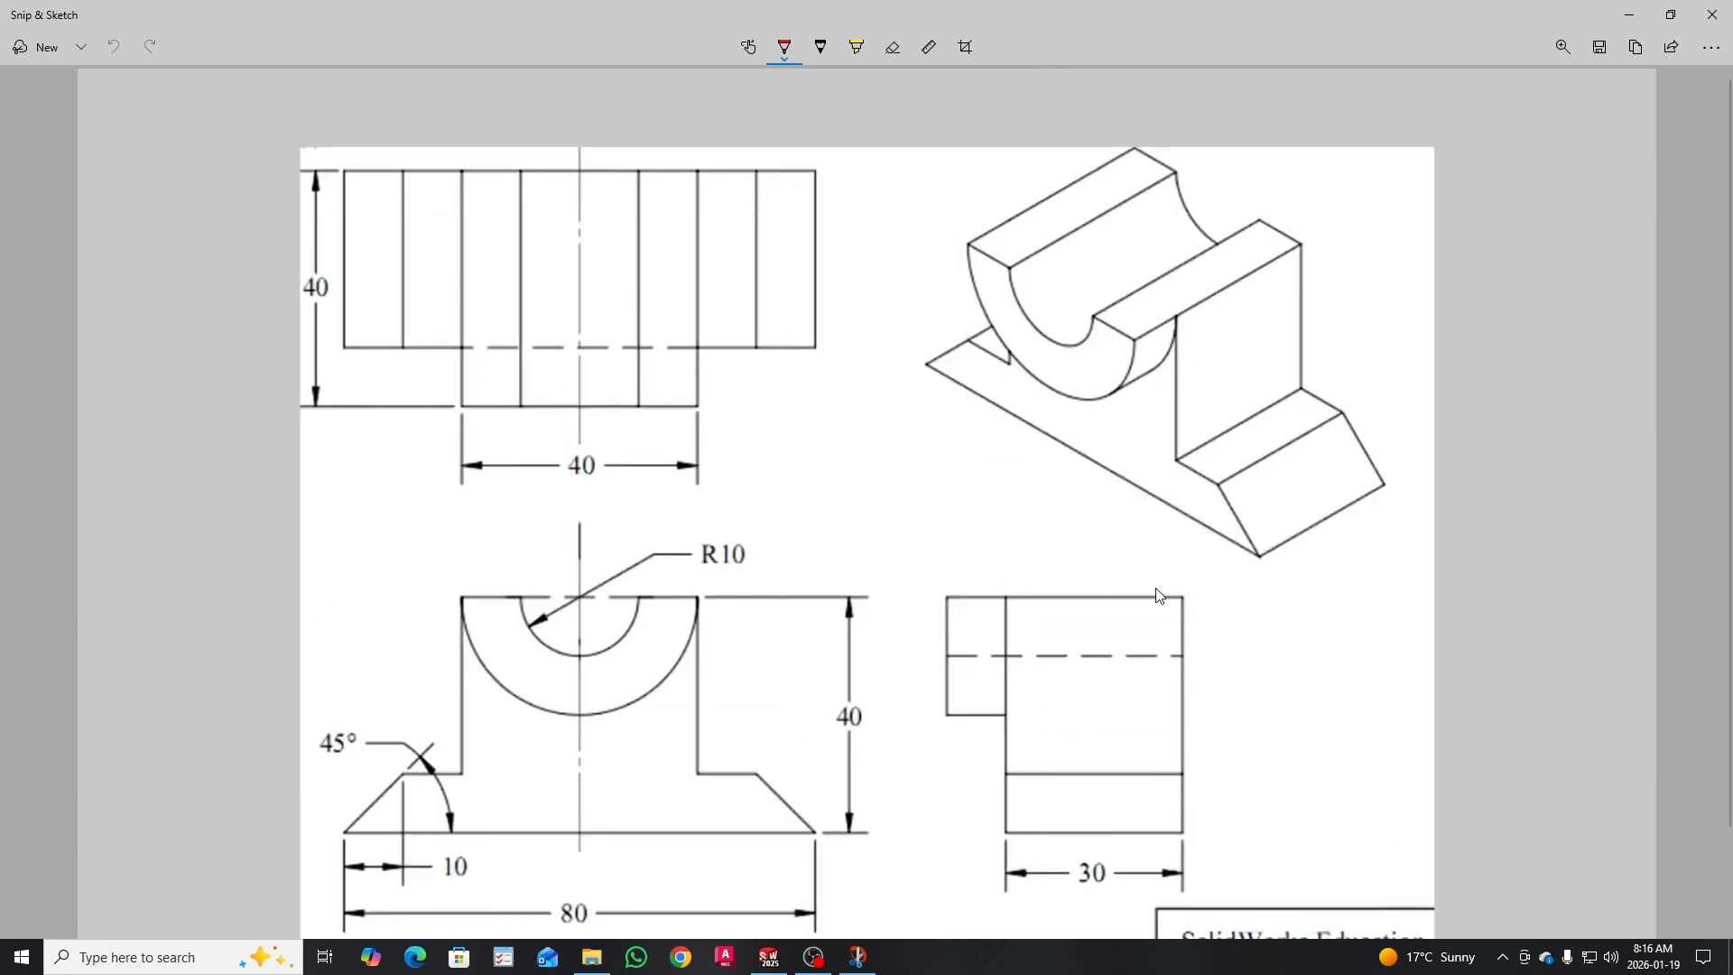
scroll(1160, 596, down, 2)
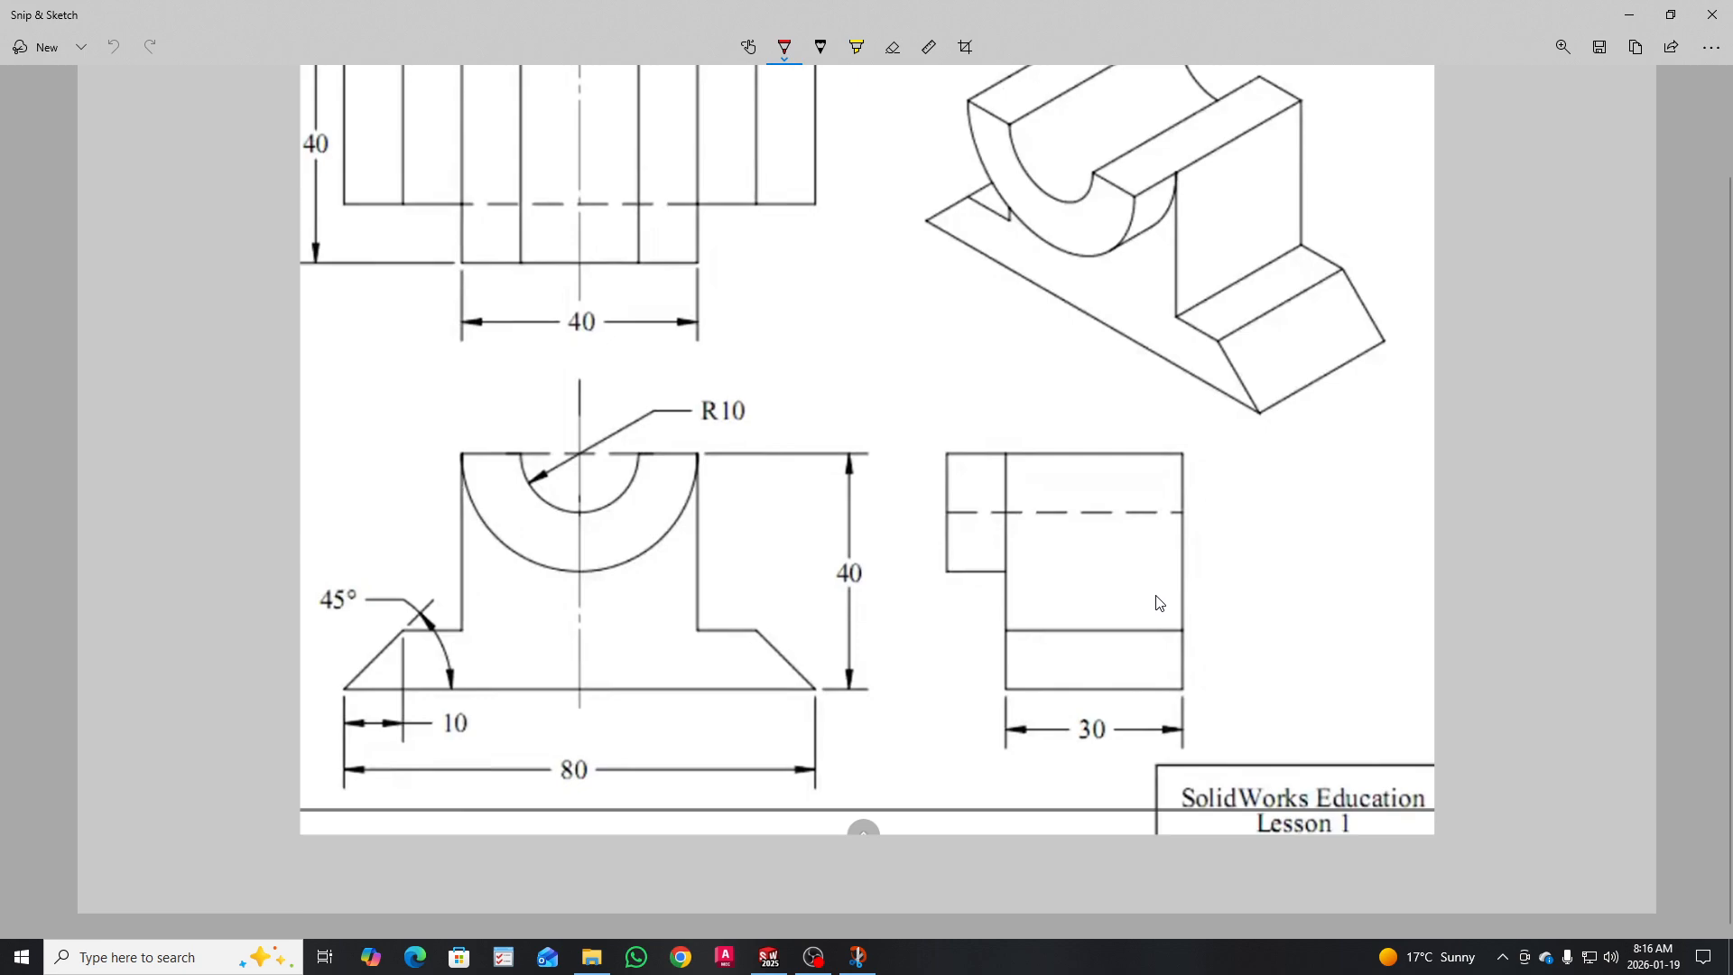
scroll(1008, 370, up, 2)
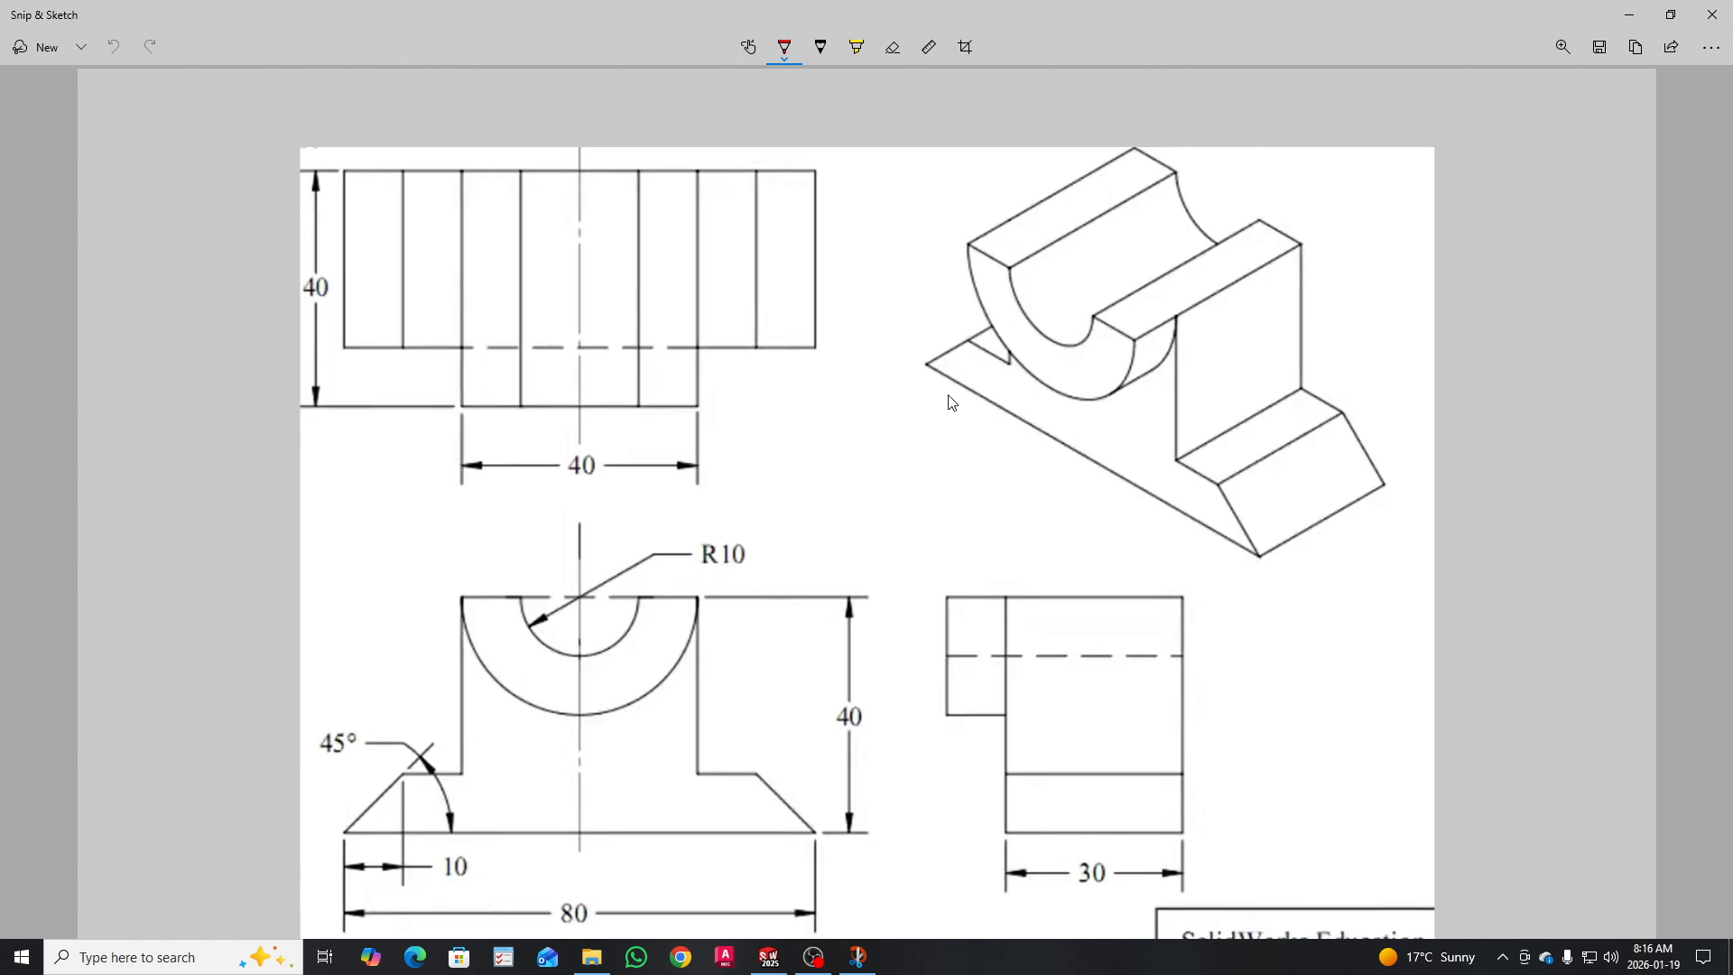
scroll(1092, 515, down, 2)
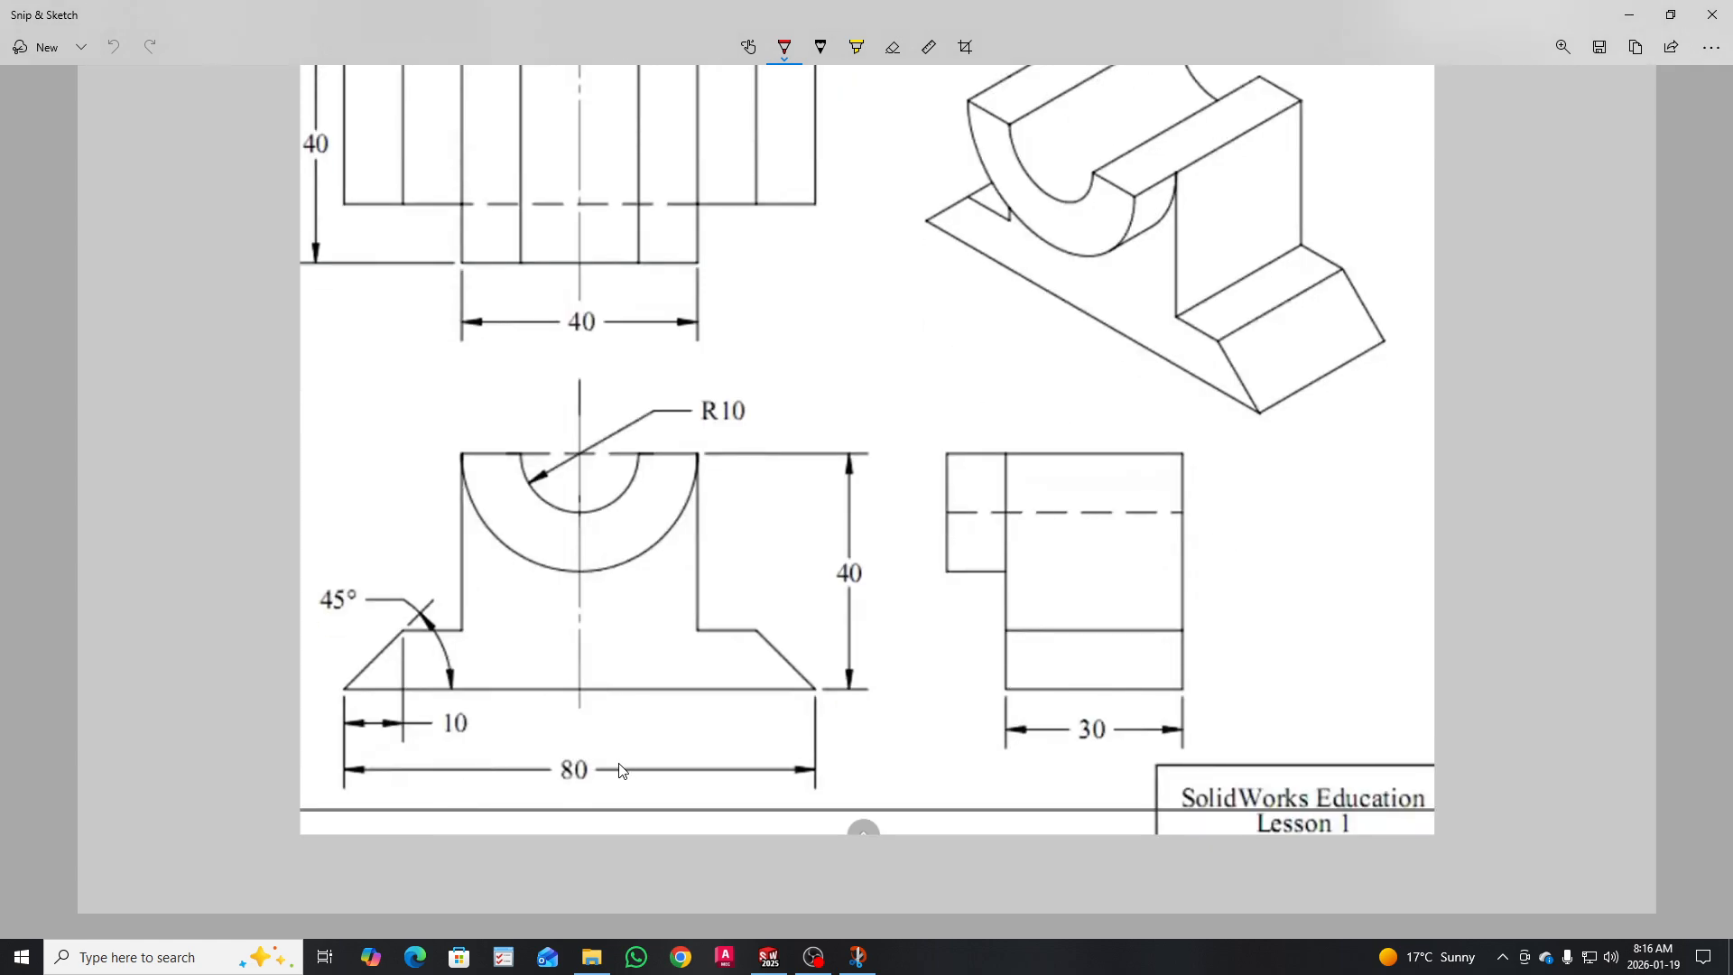
scroll(973, 549, up, 2)
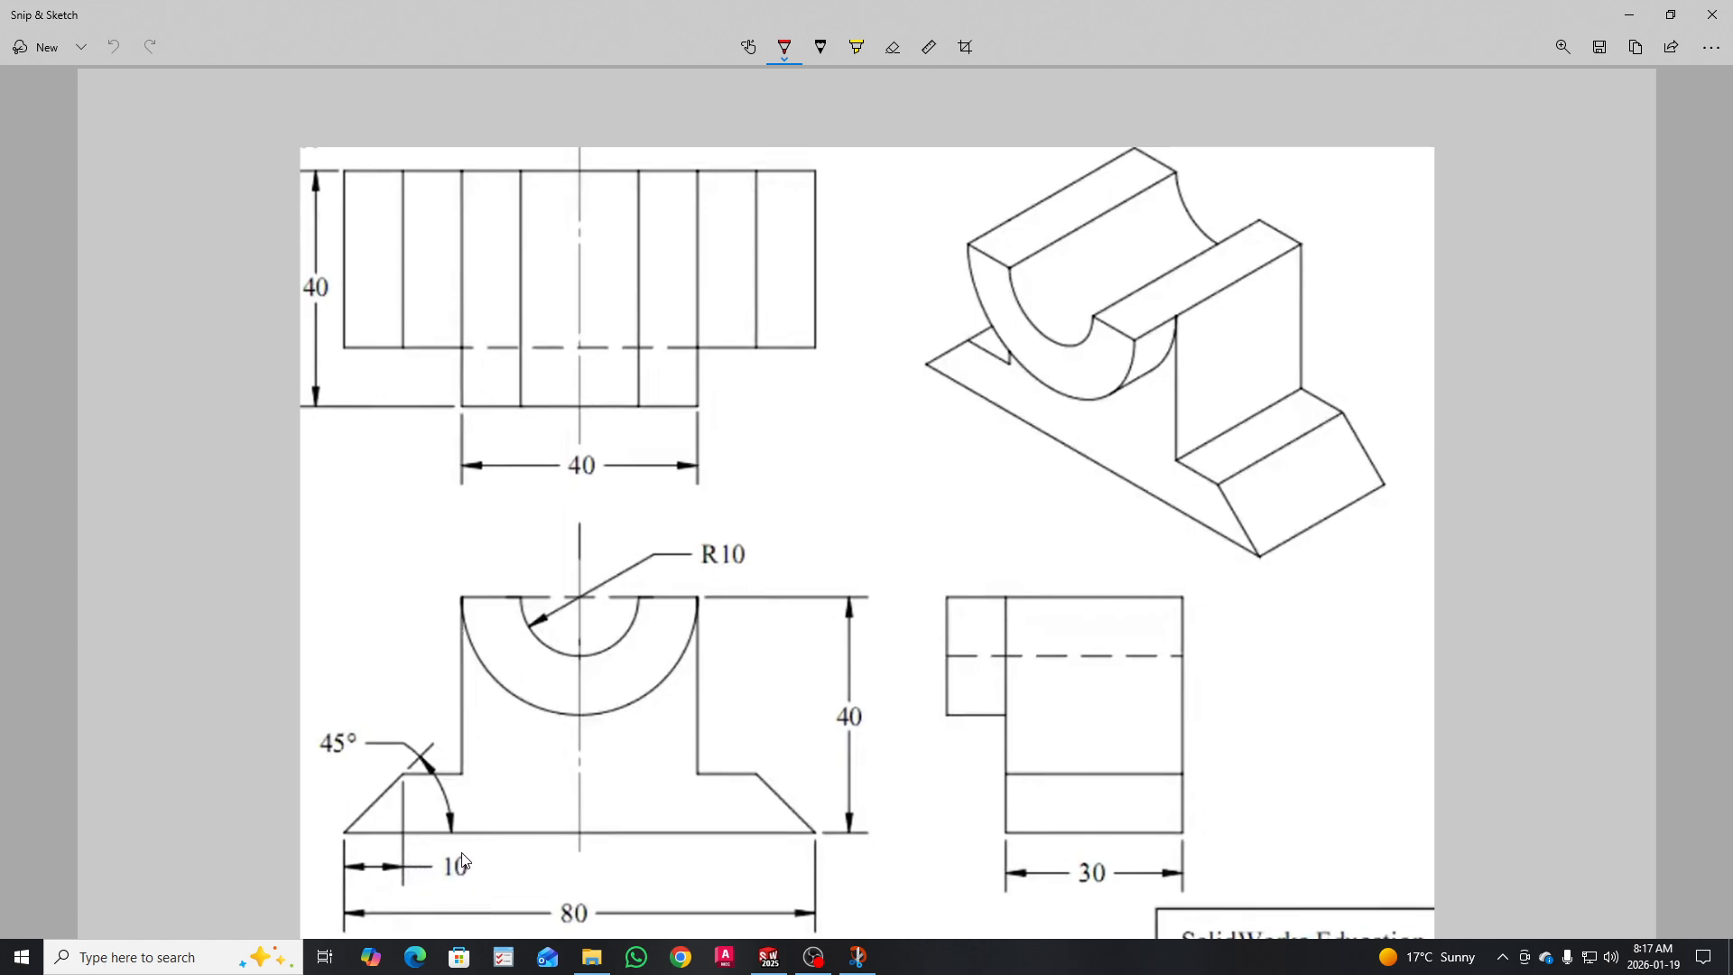
click(1626, 18)
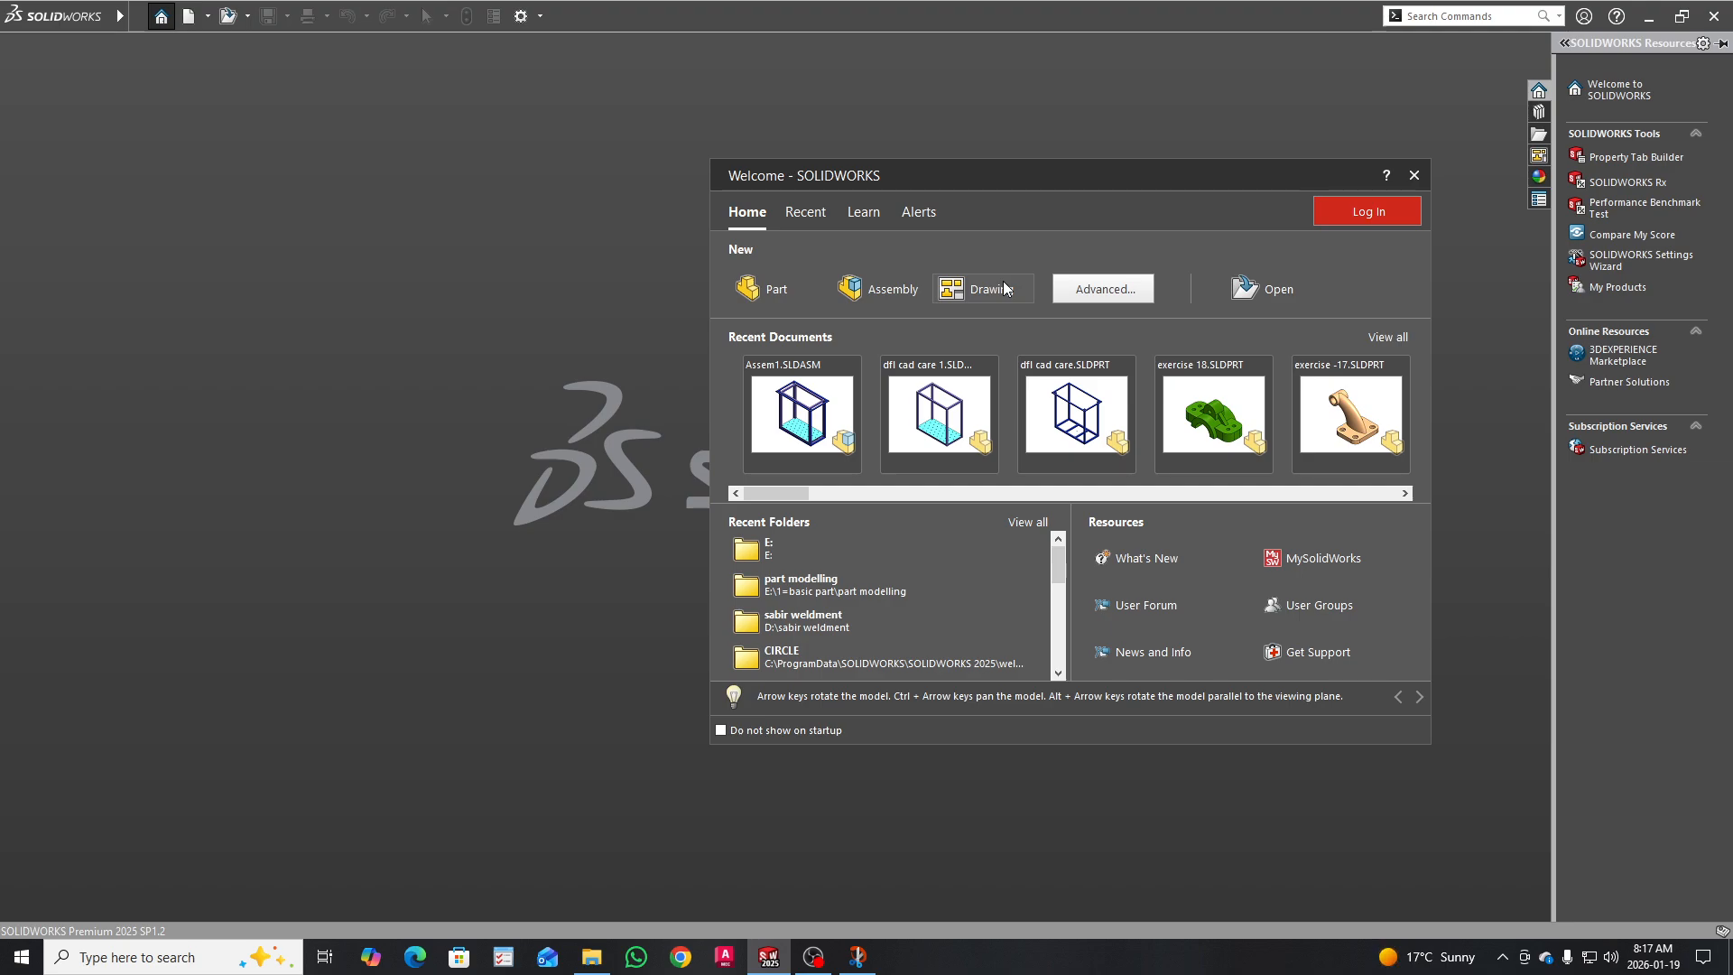
Step: Create a new part and start a sketch on the Front Plane
click(781, 287)
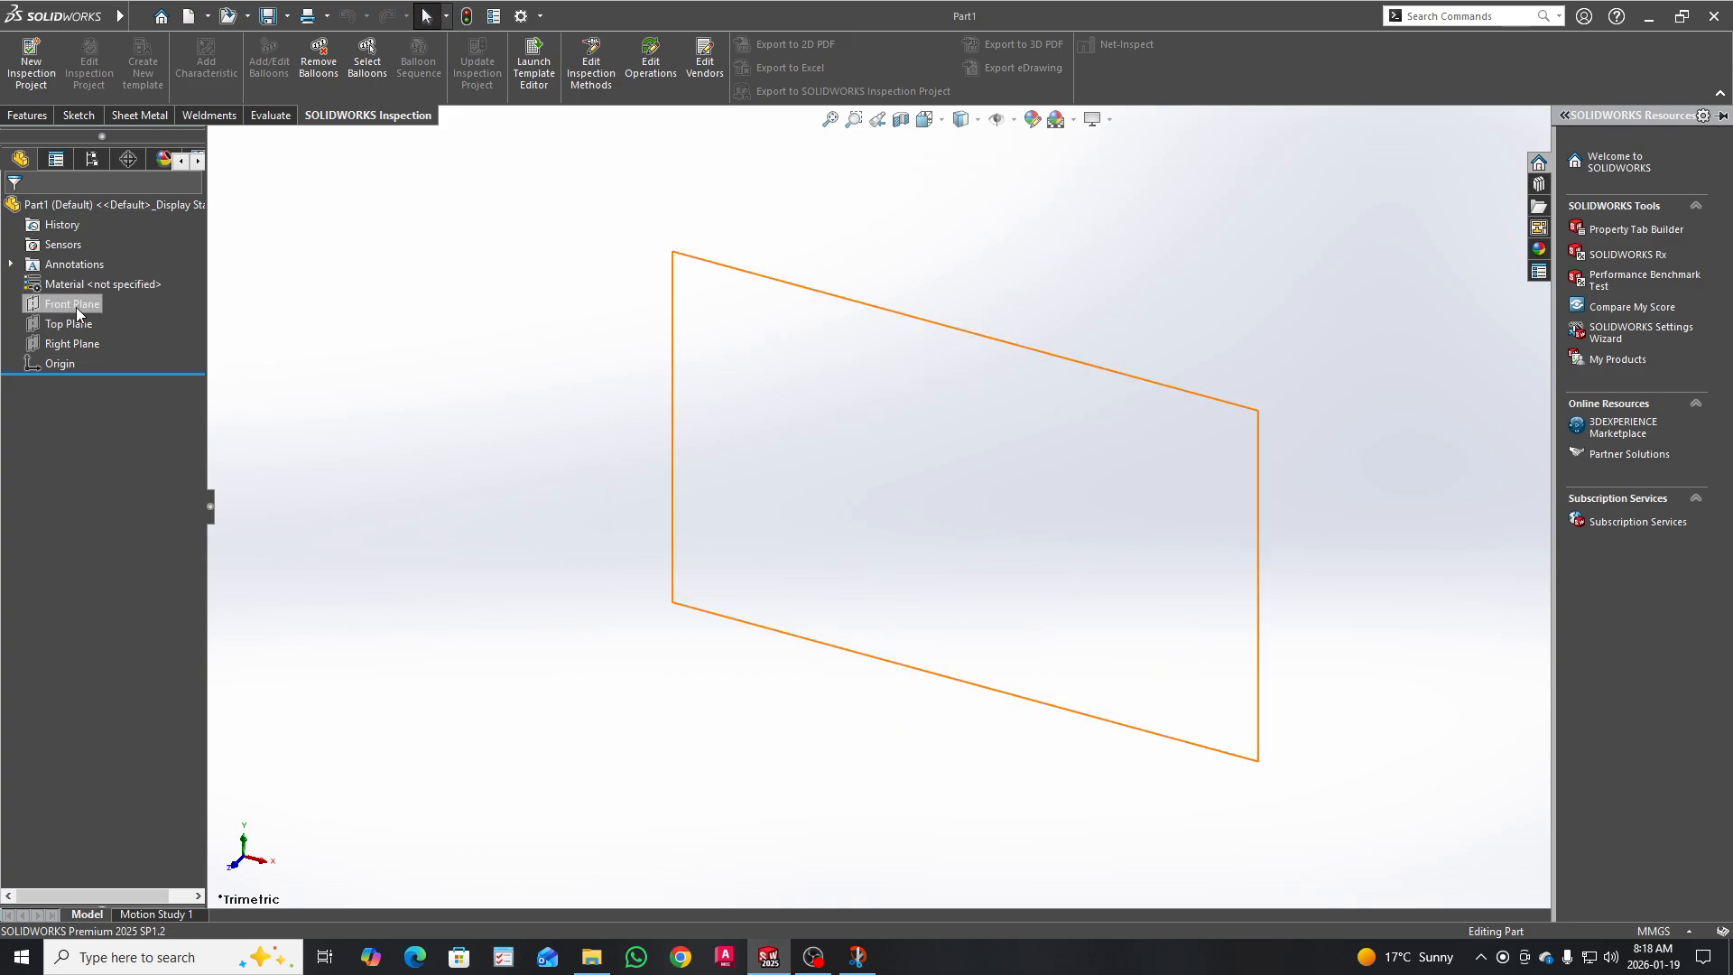
click(76, 306)
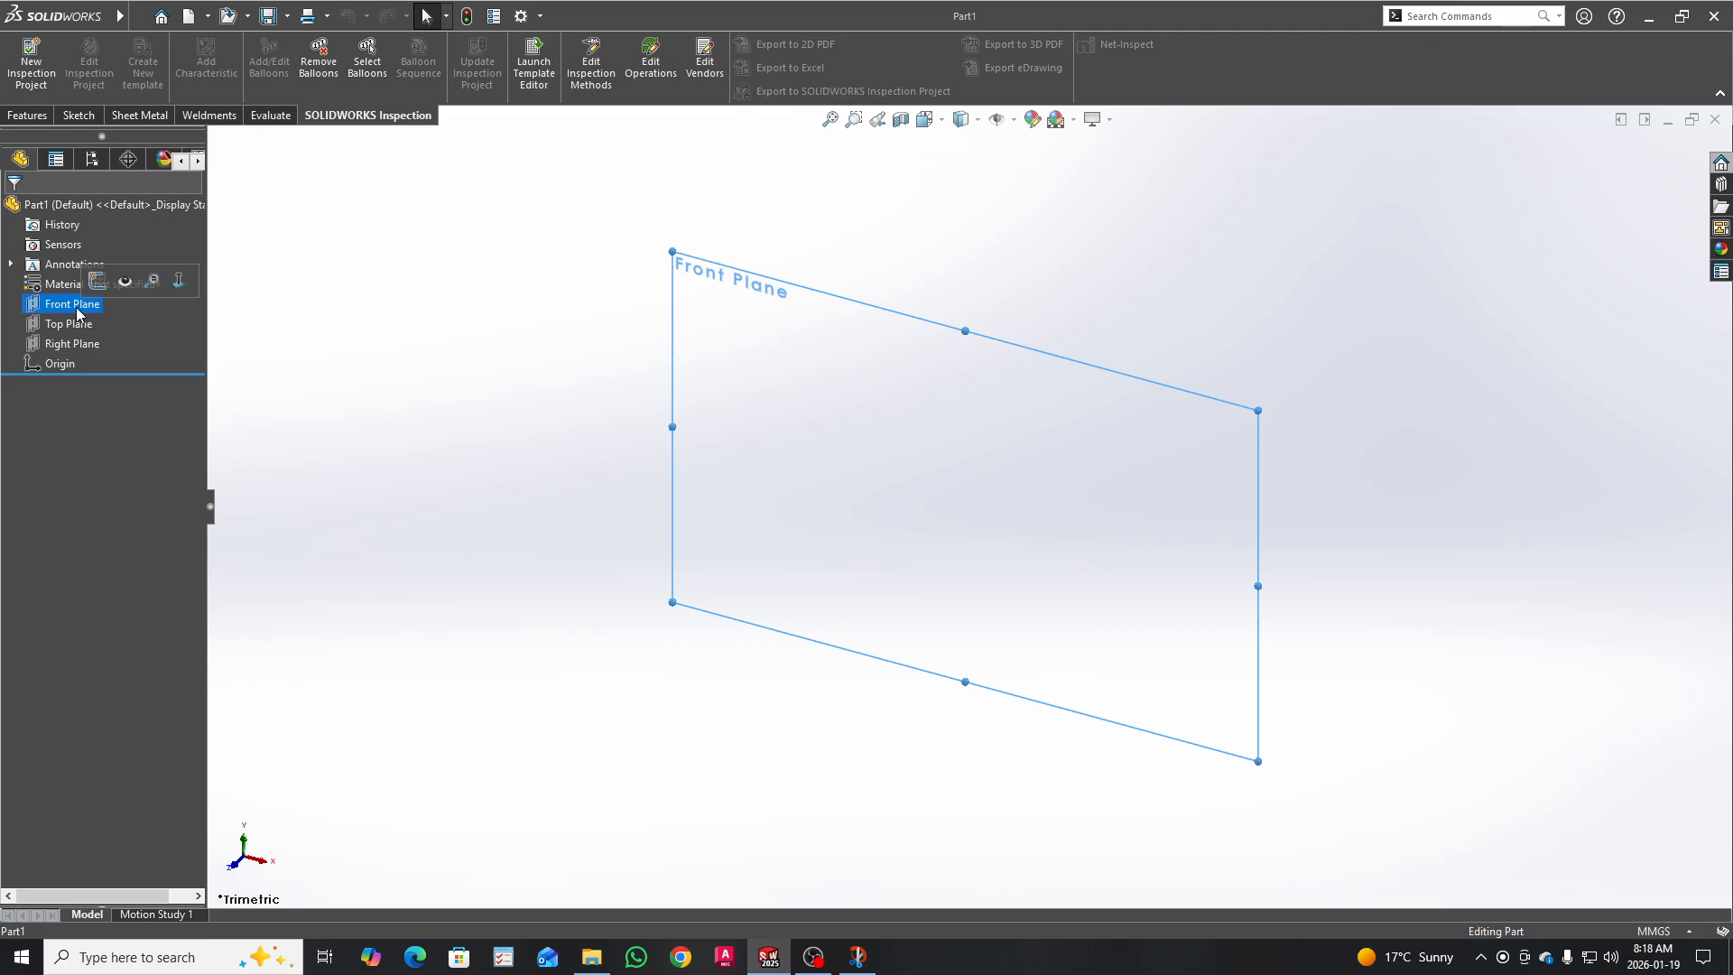
click(97, 283)
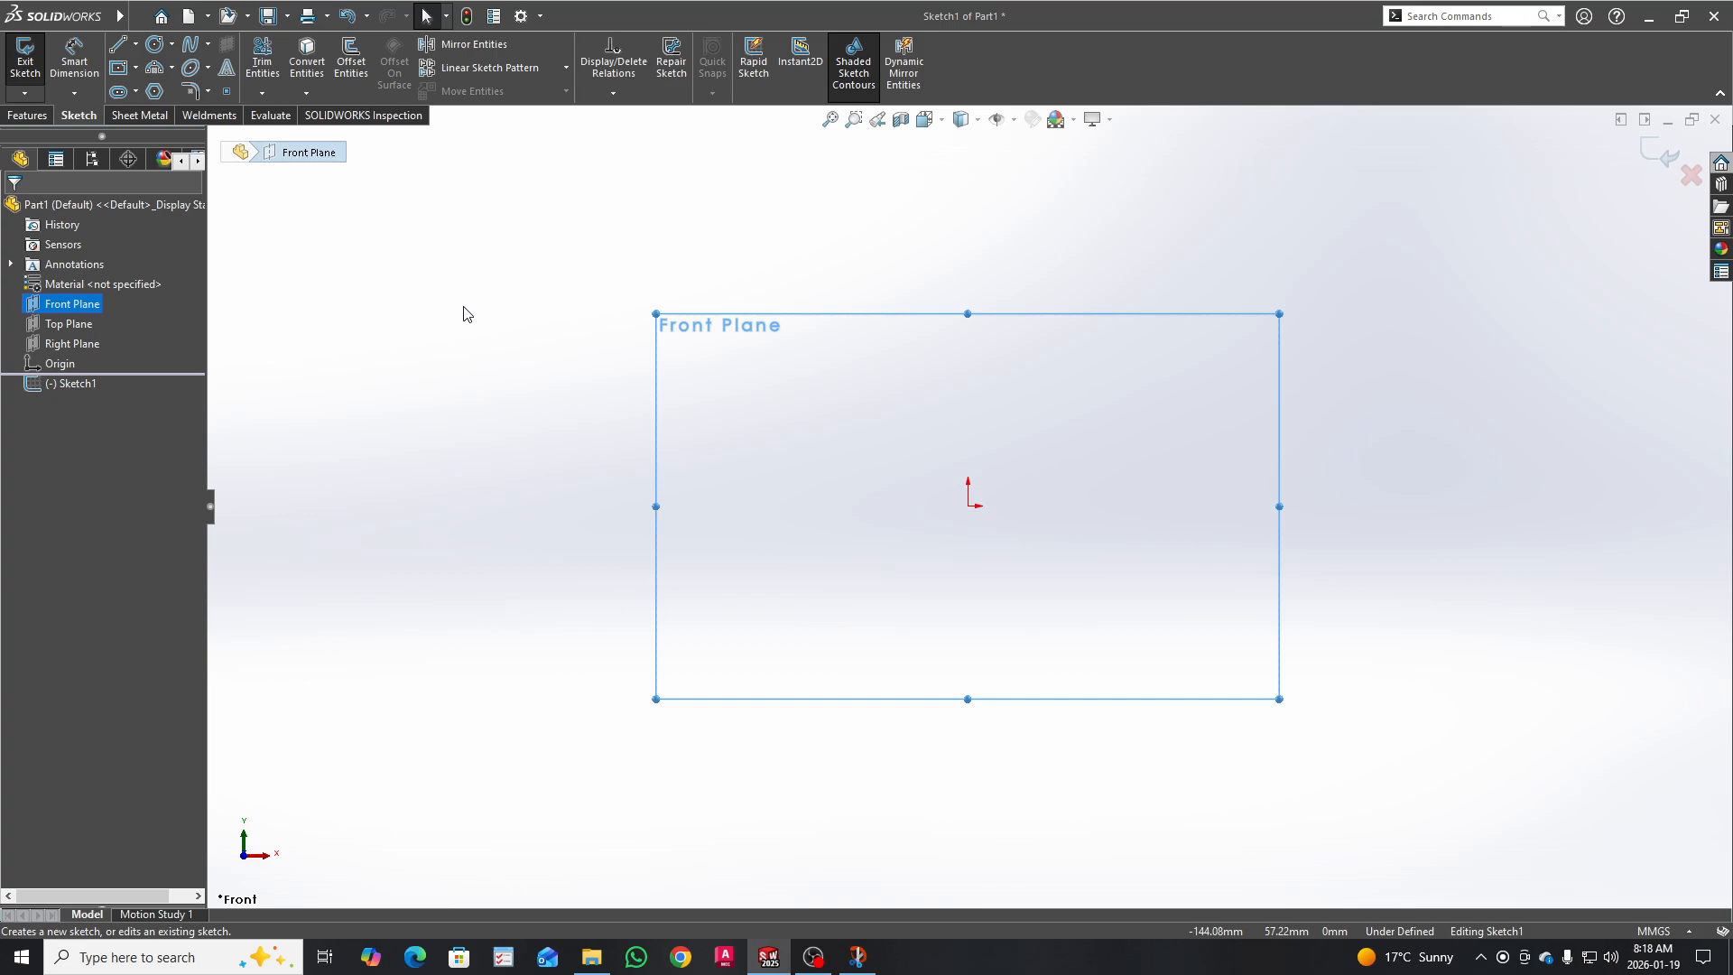
Step: Sketch the profile's right half from the origin: a base line about 89 mm long, sloped end, horizontal step, vertical side and short top line
click(122, 47)
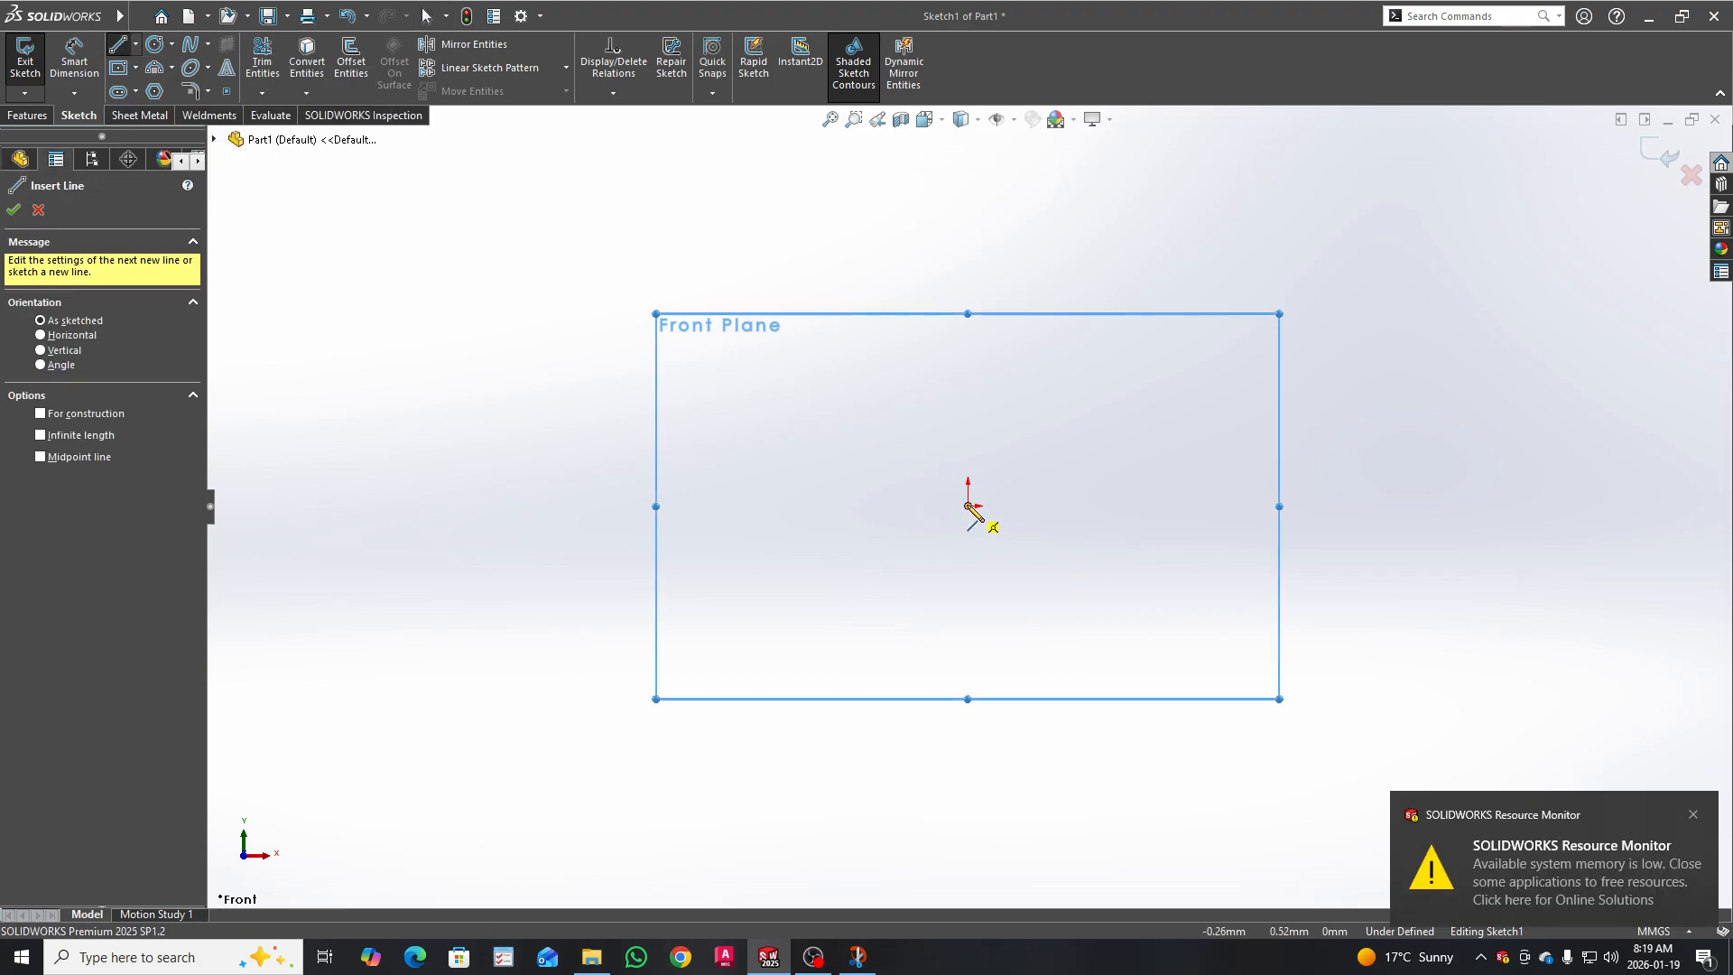
click(968, 507)
click(1282, 507)
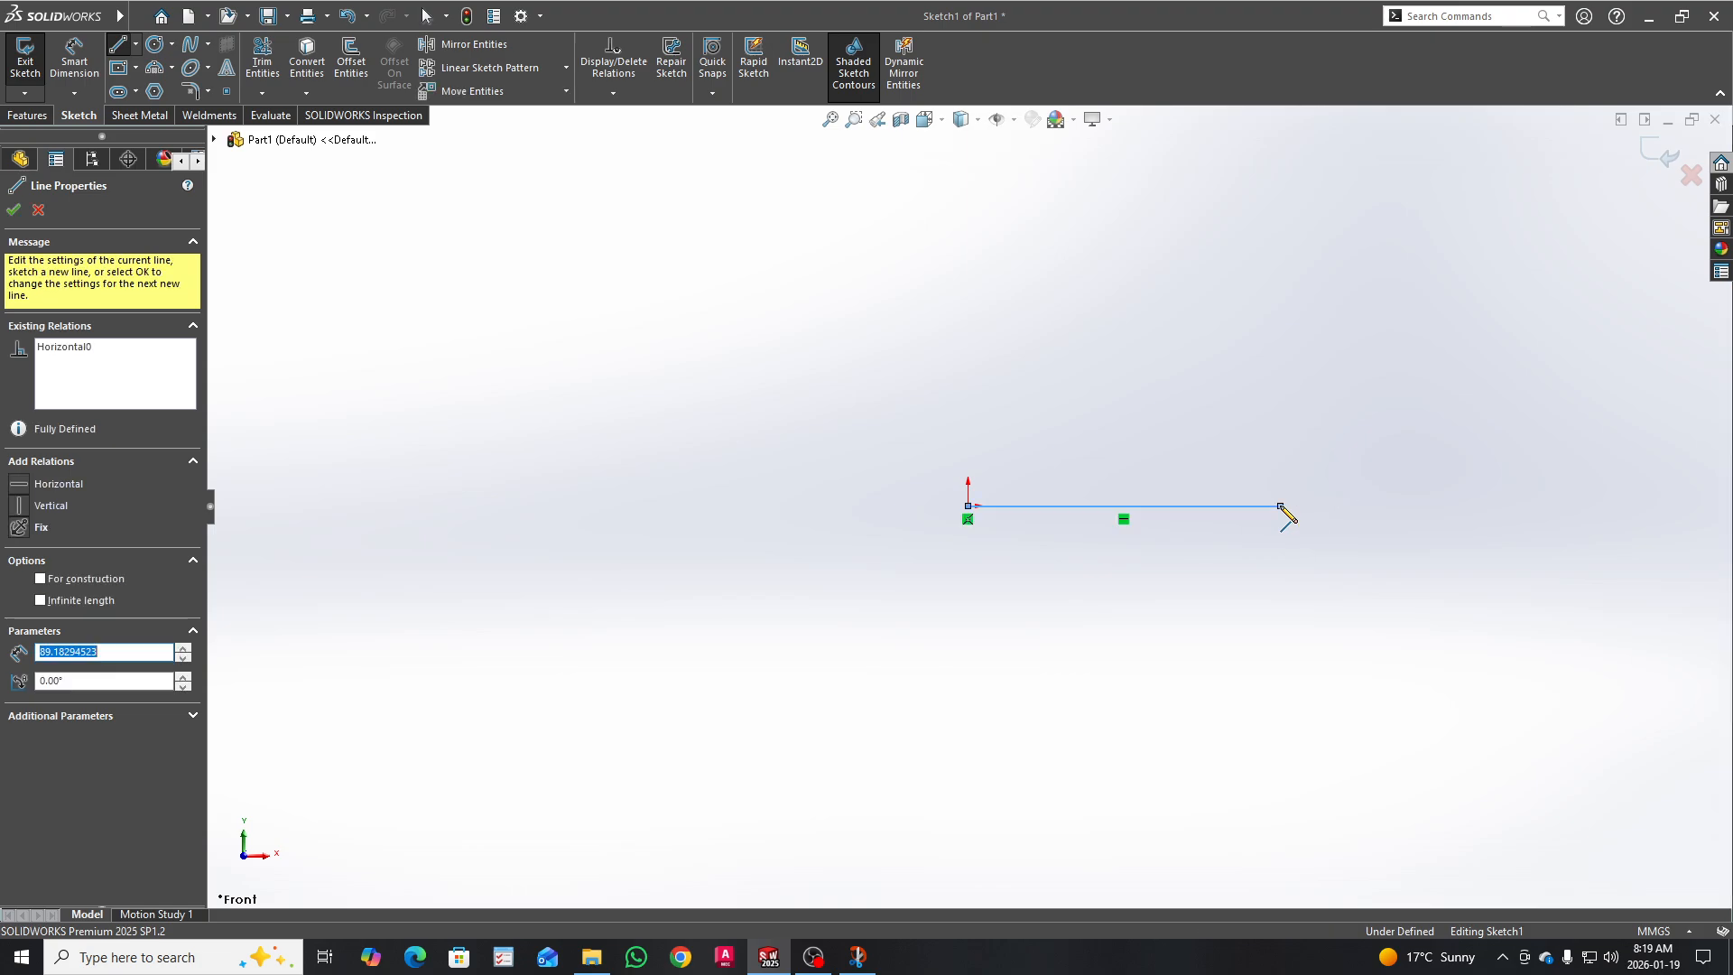
click(1223, 448)
click(1162, 449)
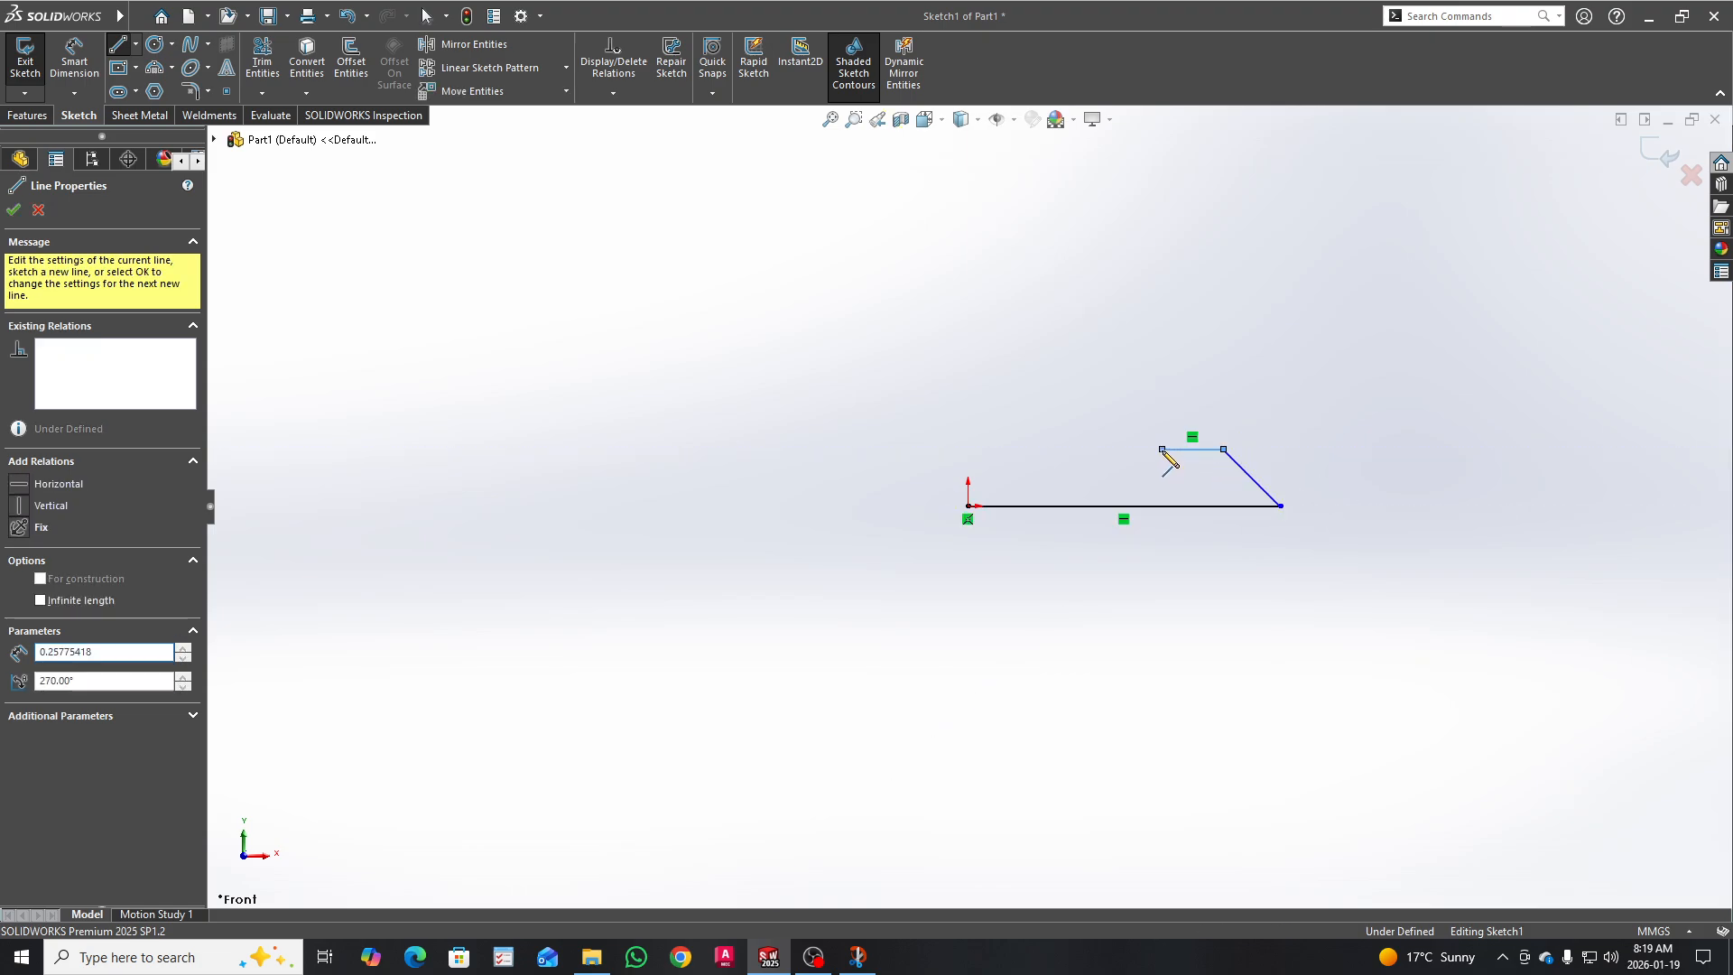
click(1163, 259)
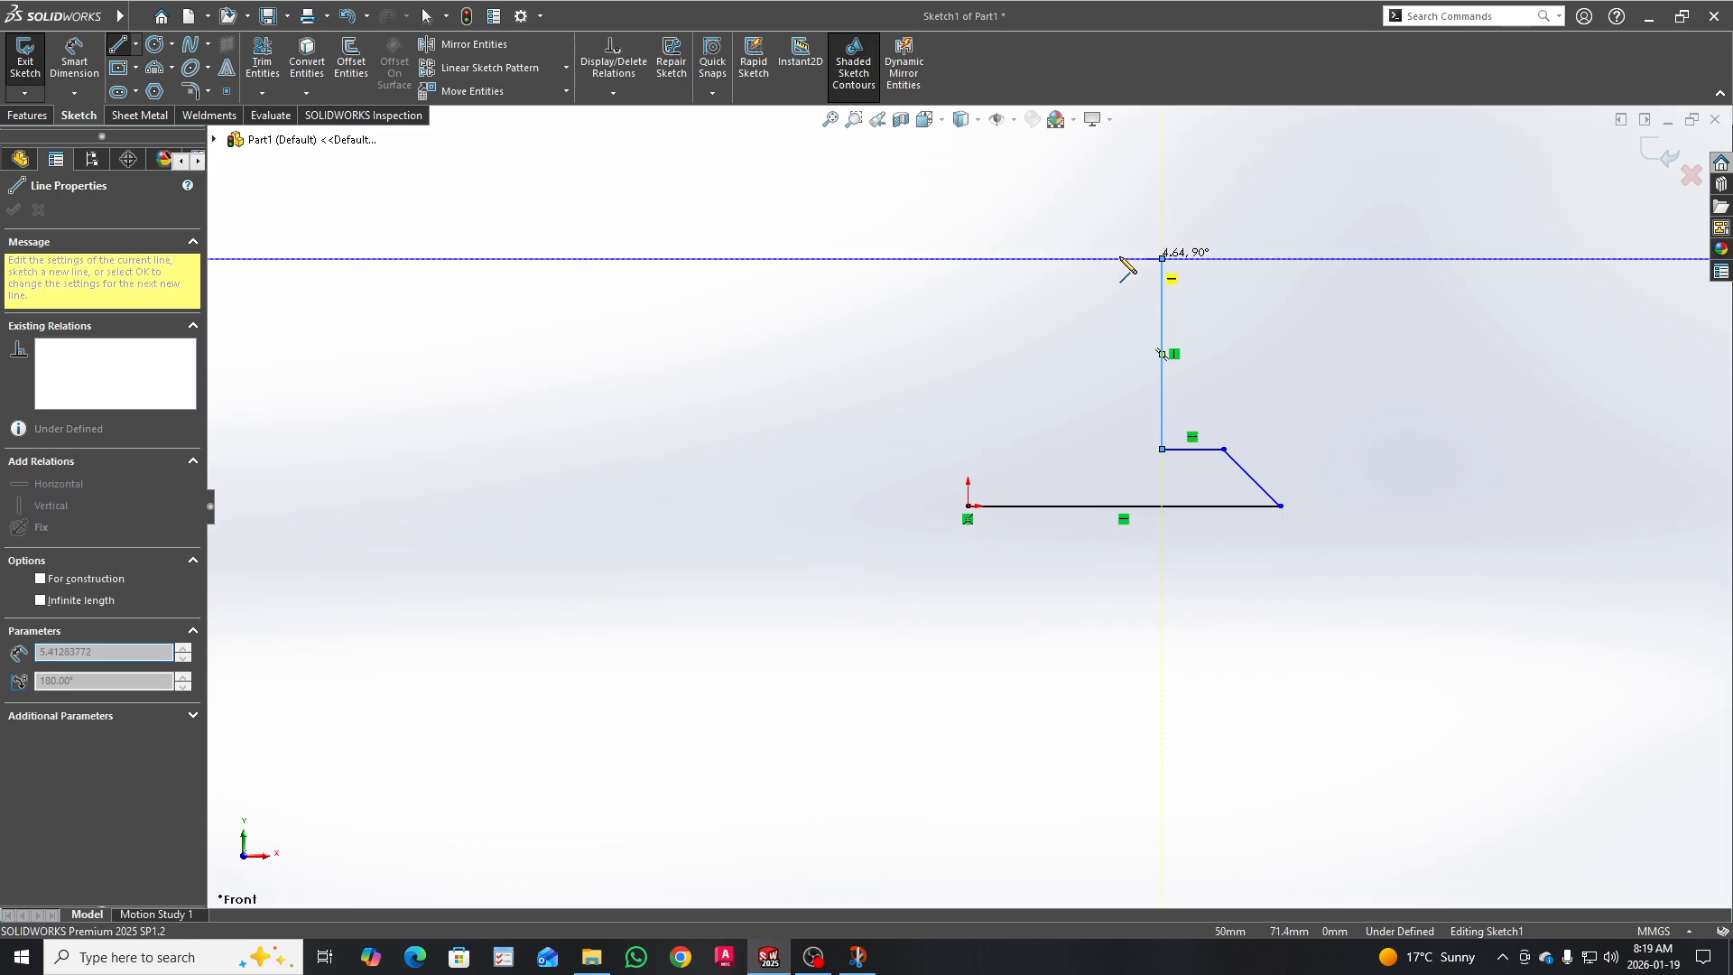
click(1091, 259)
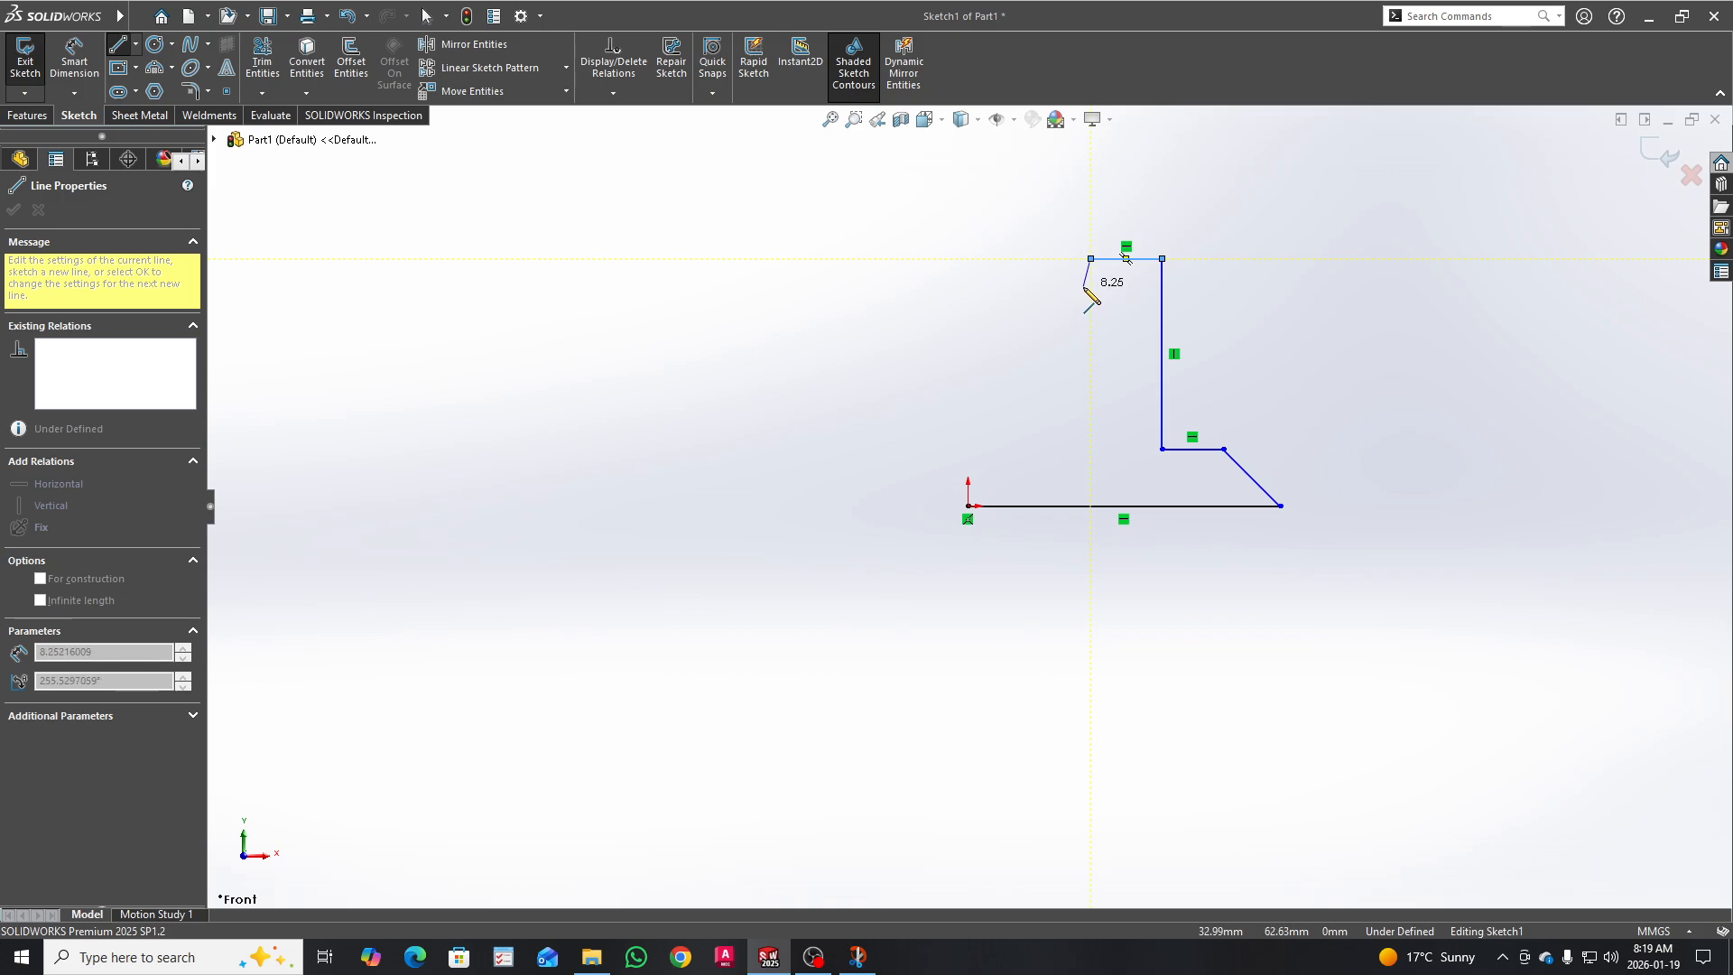
key(Escape)
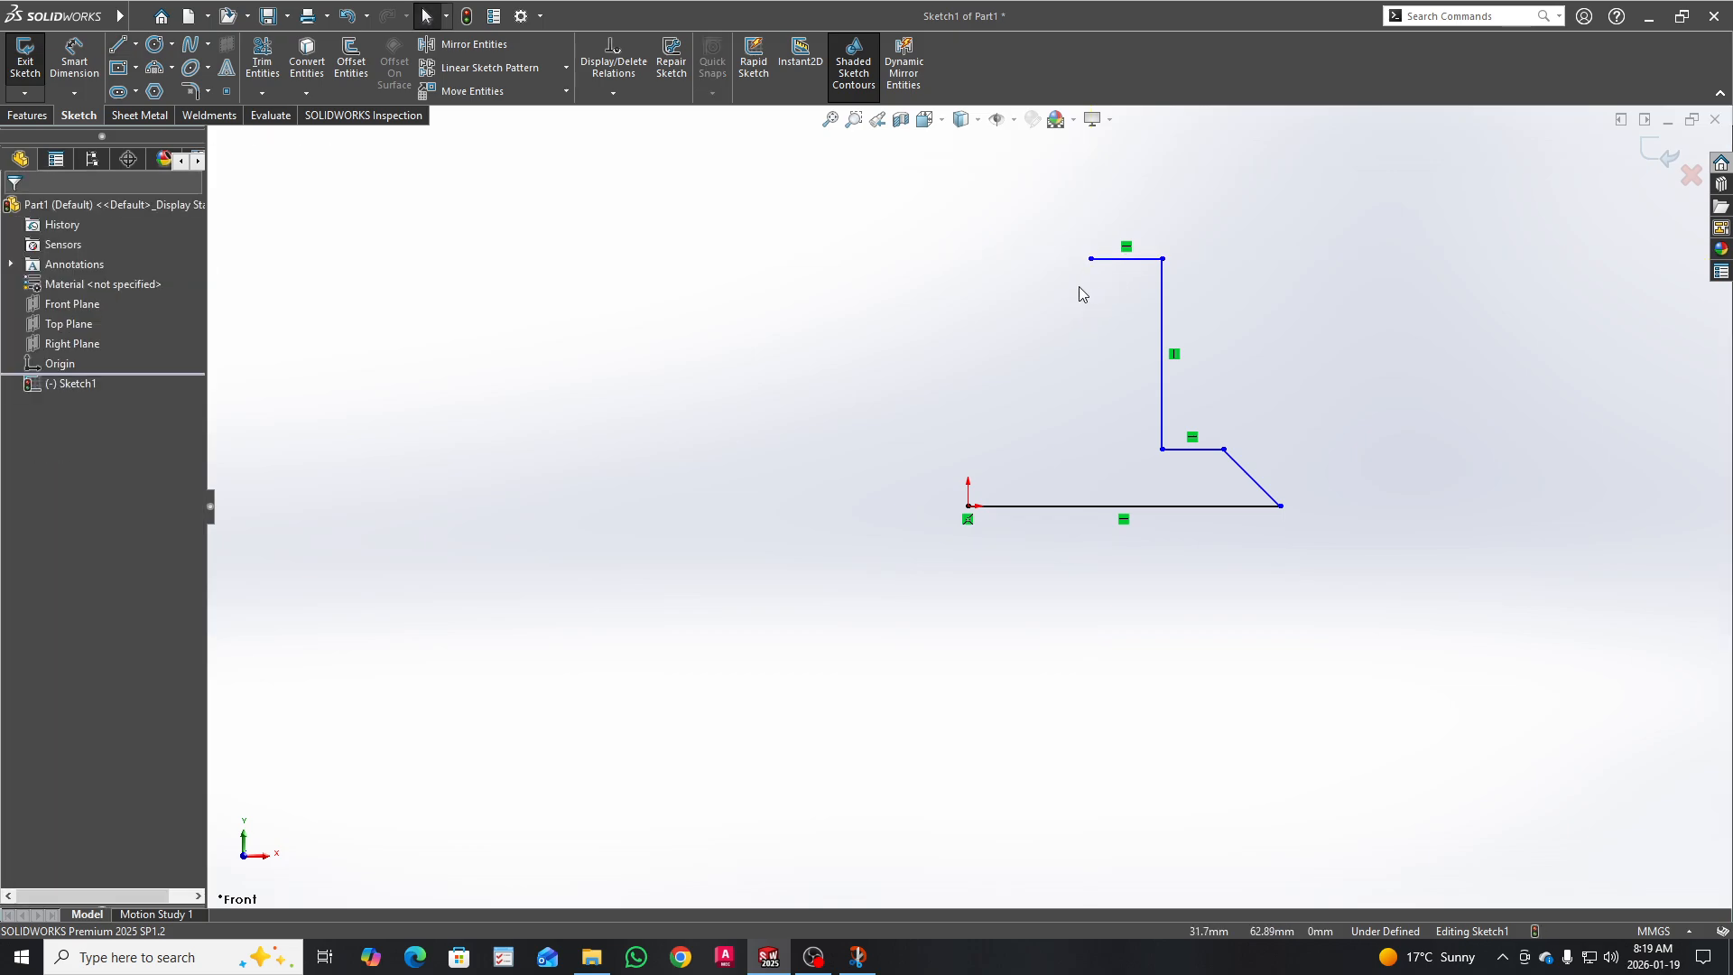
Step: Draw a vertical construction line from the origin up past the profile's top edge
right_drag(1079, 285, 978, 310)
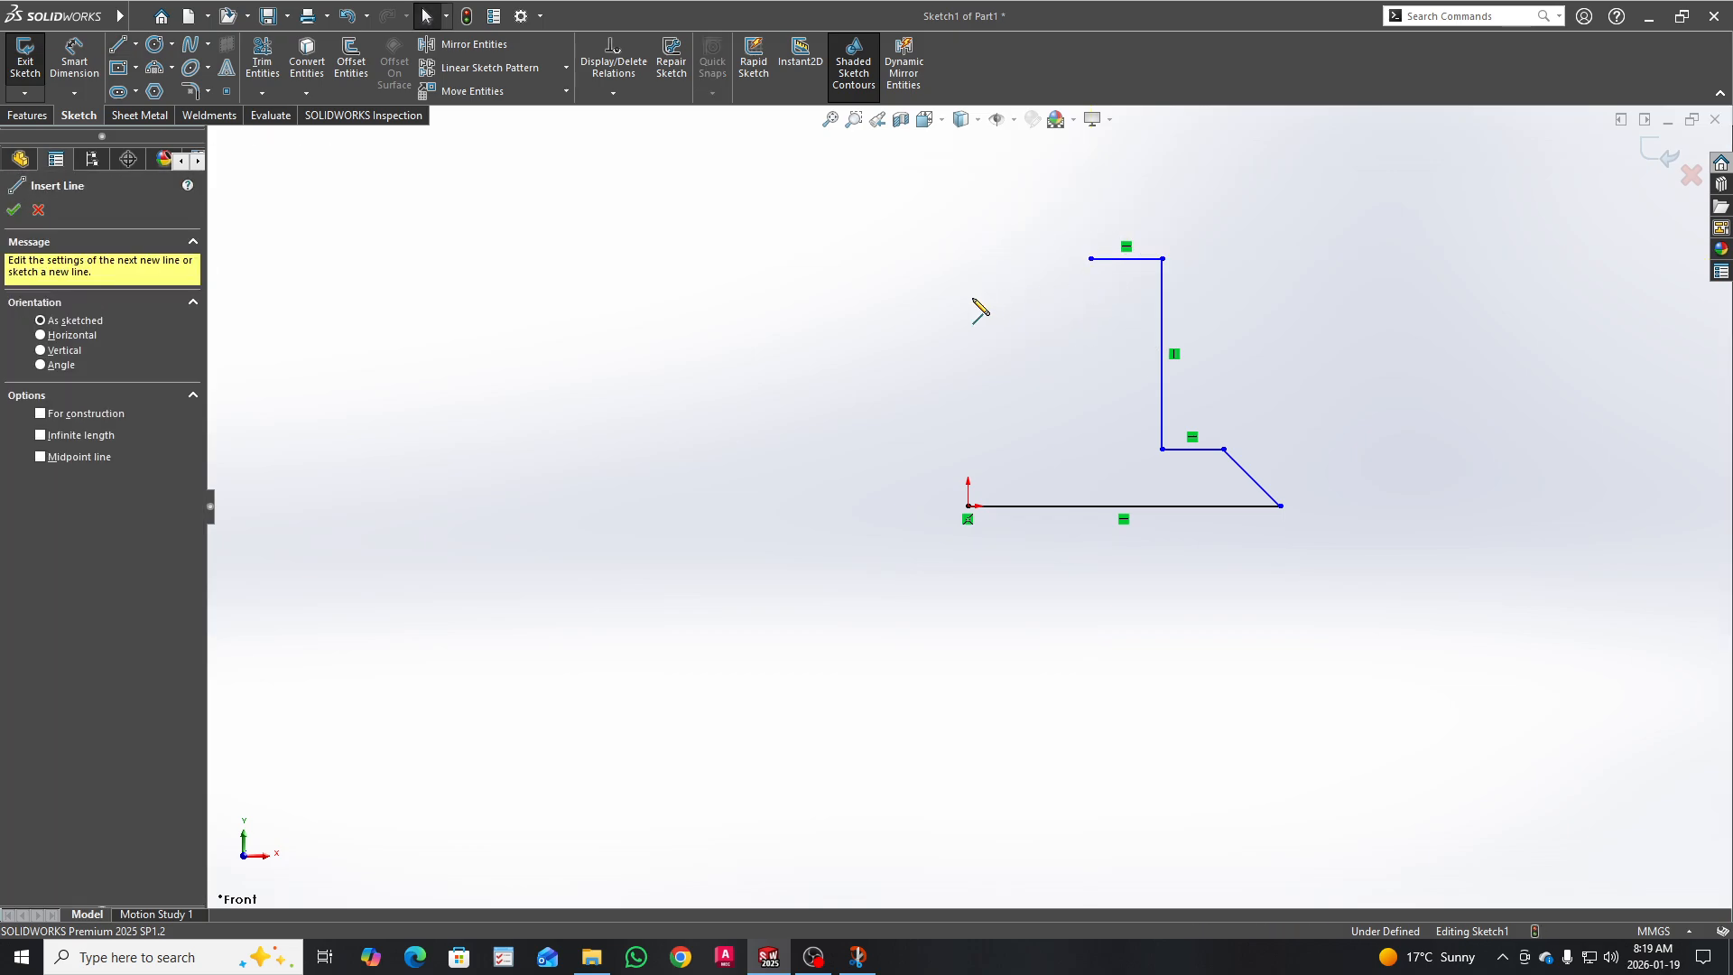
click(969, 507)
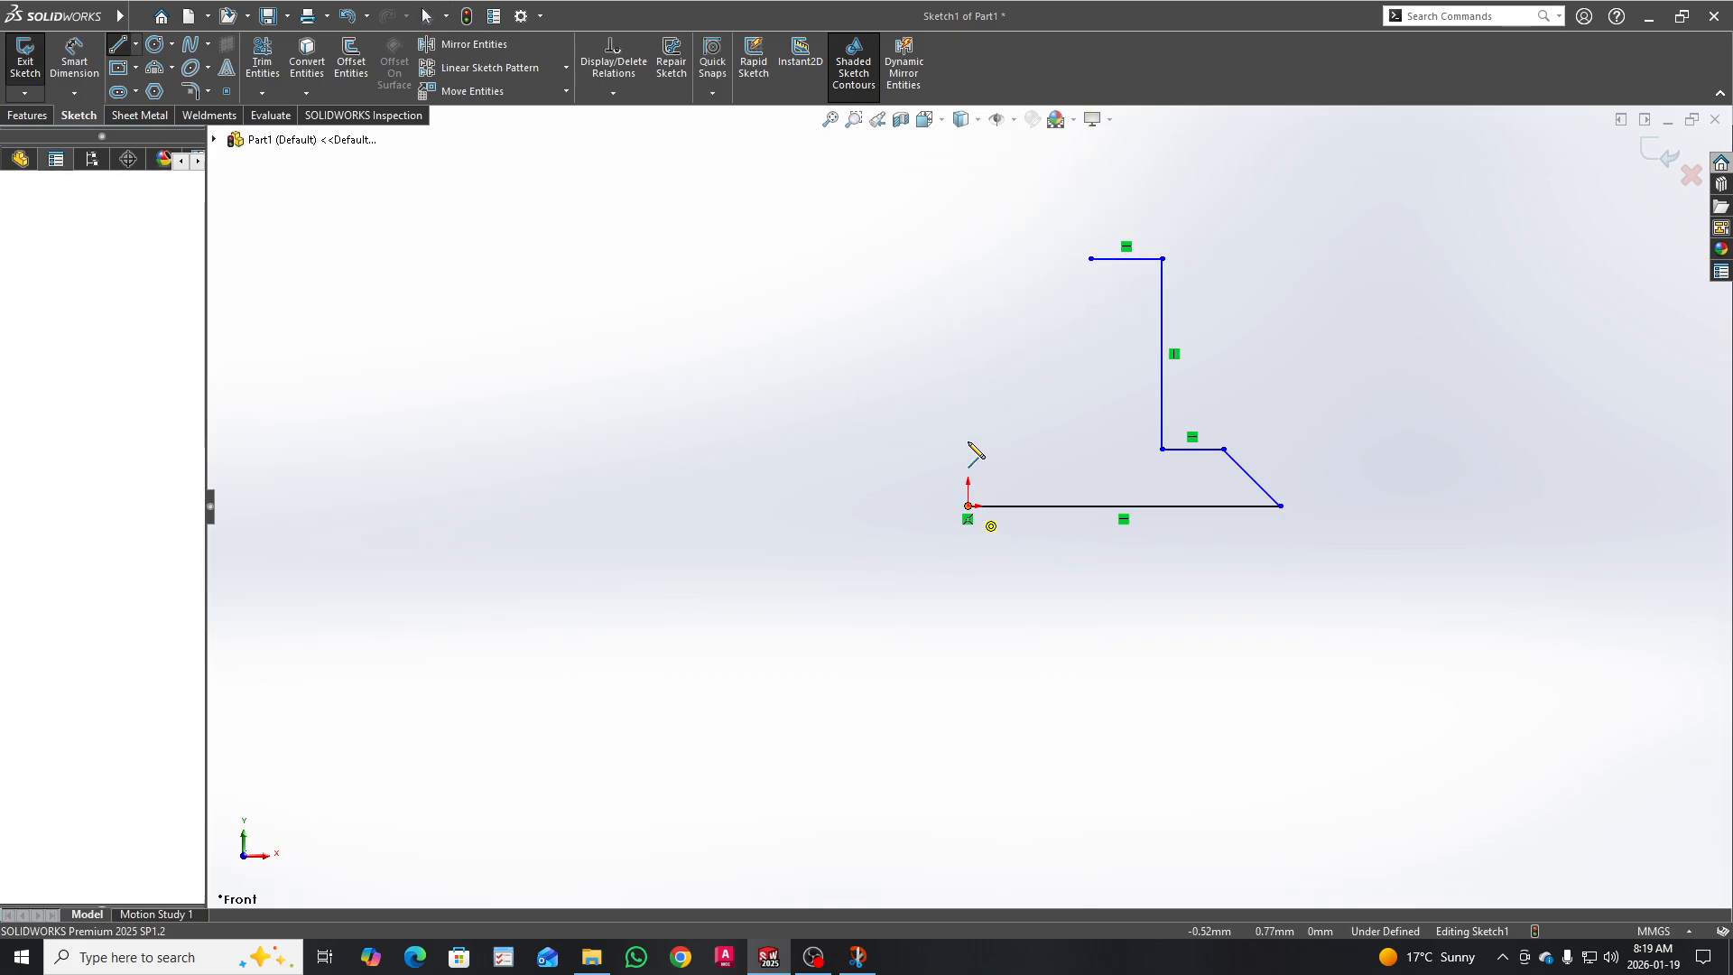
click(969, 182)
right_click(973, 186)
click(1010, 175)
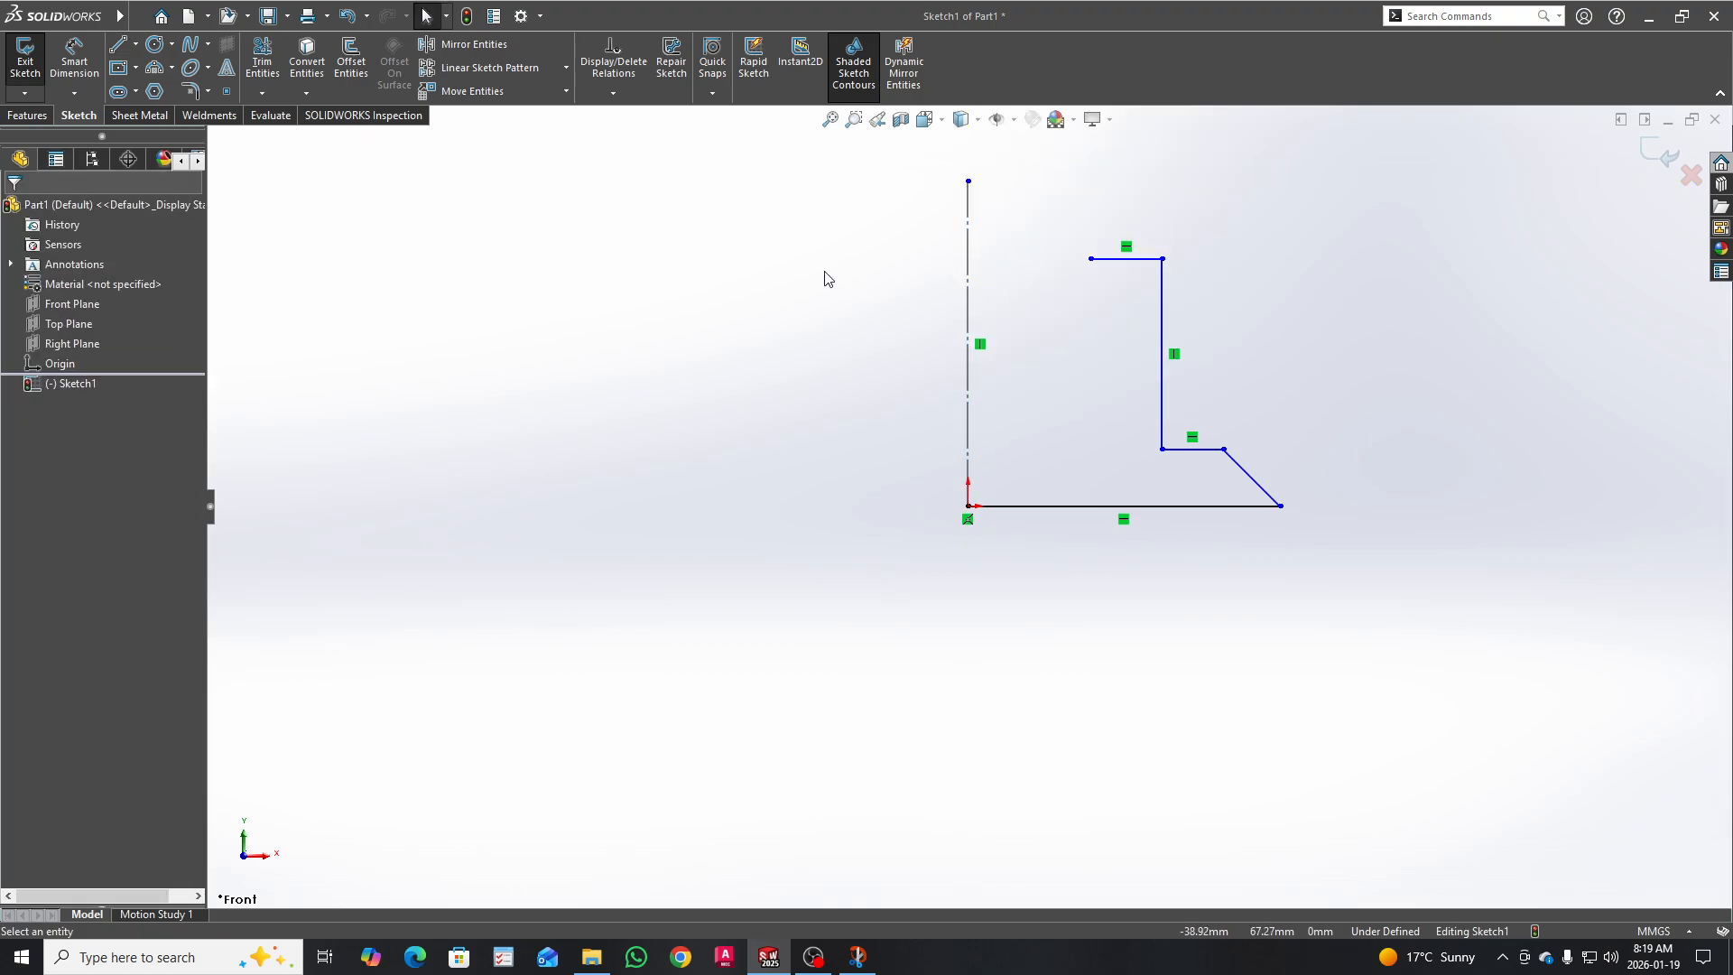
Step: Mirror the five profile lines about the vertical construction line, keeping the originals
click(441, 45)
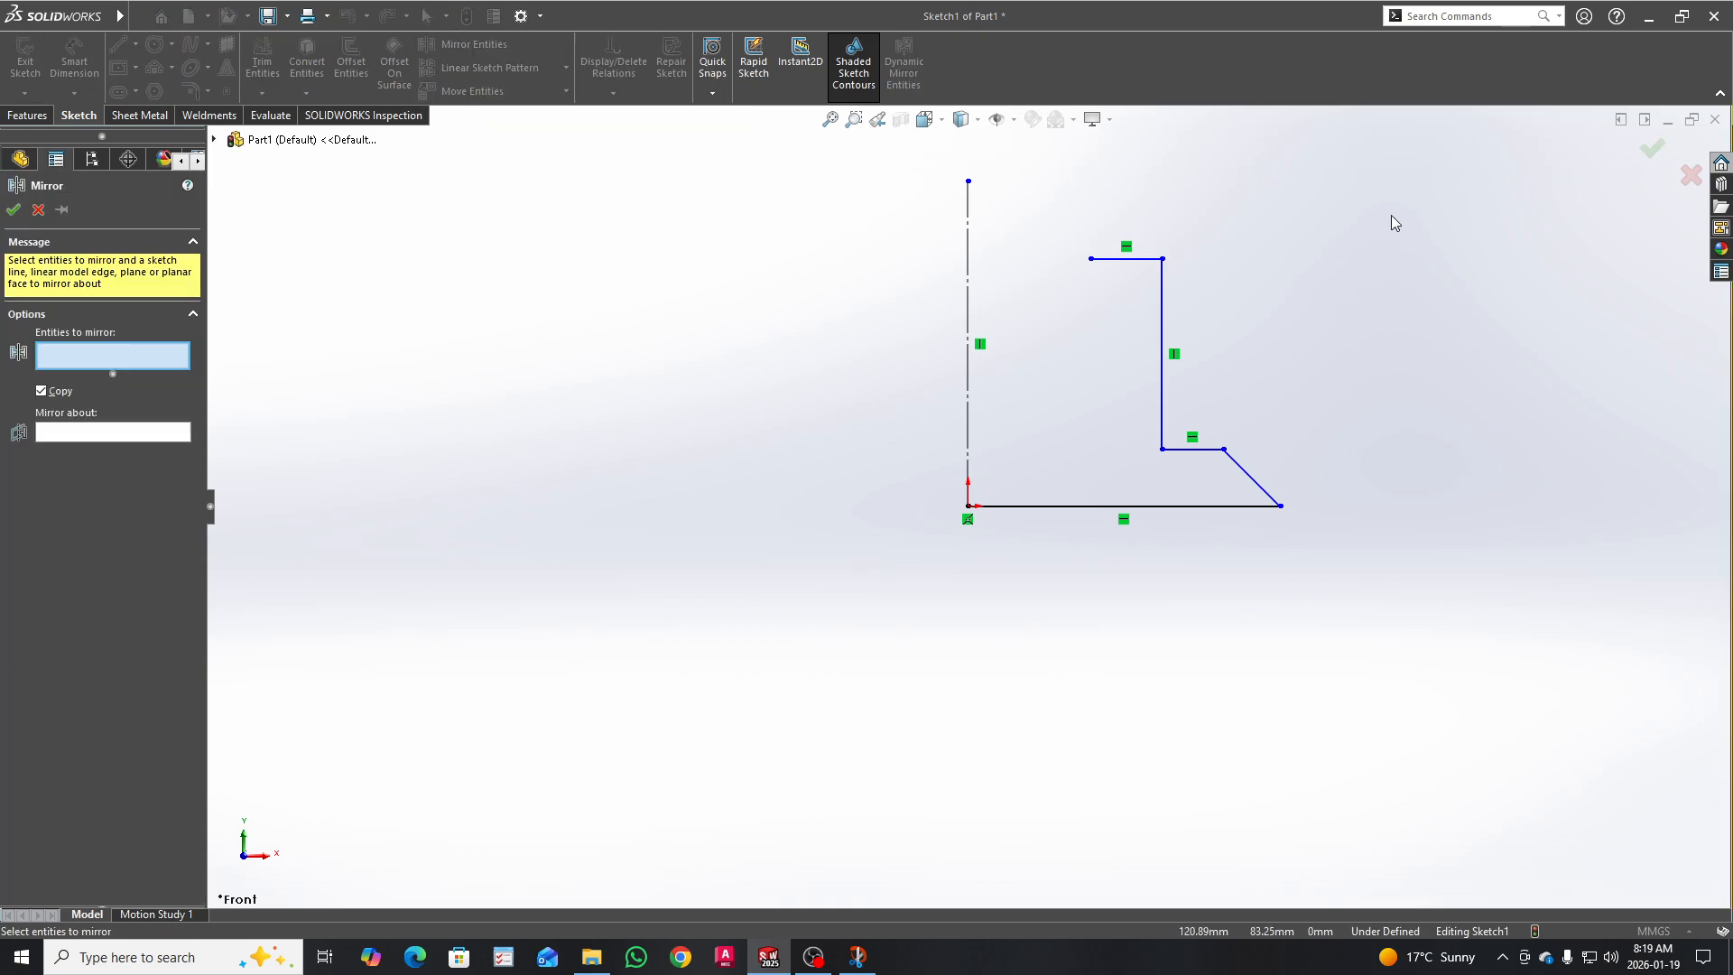
mouse_move(1392, 215)
mouse_down()
mouse_move(1150, 534)
mouse_move(1012, 624)
mouse_up()
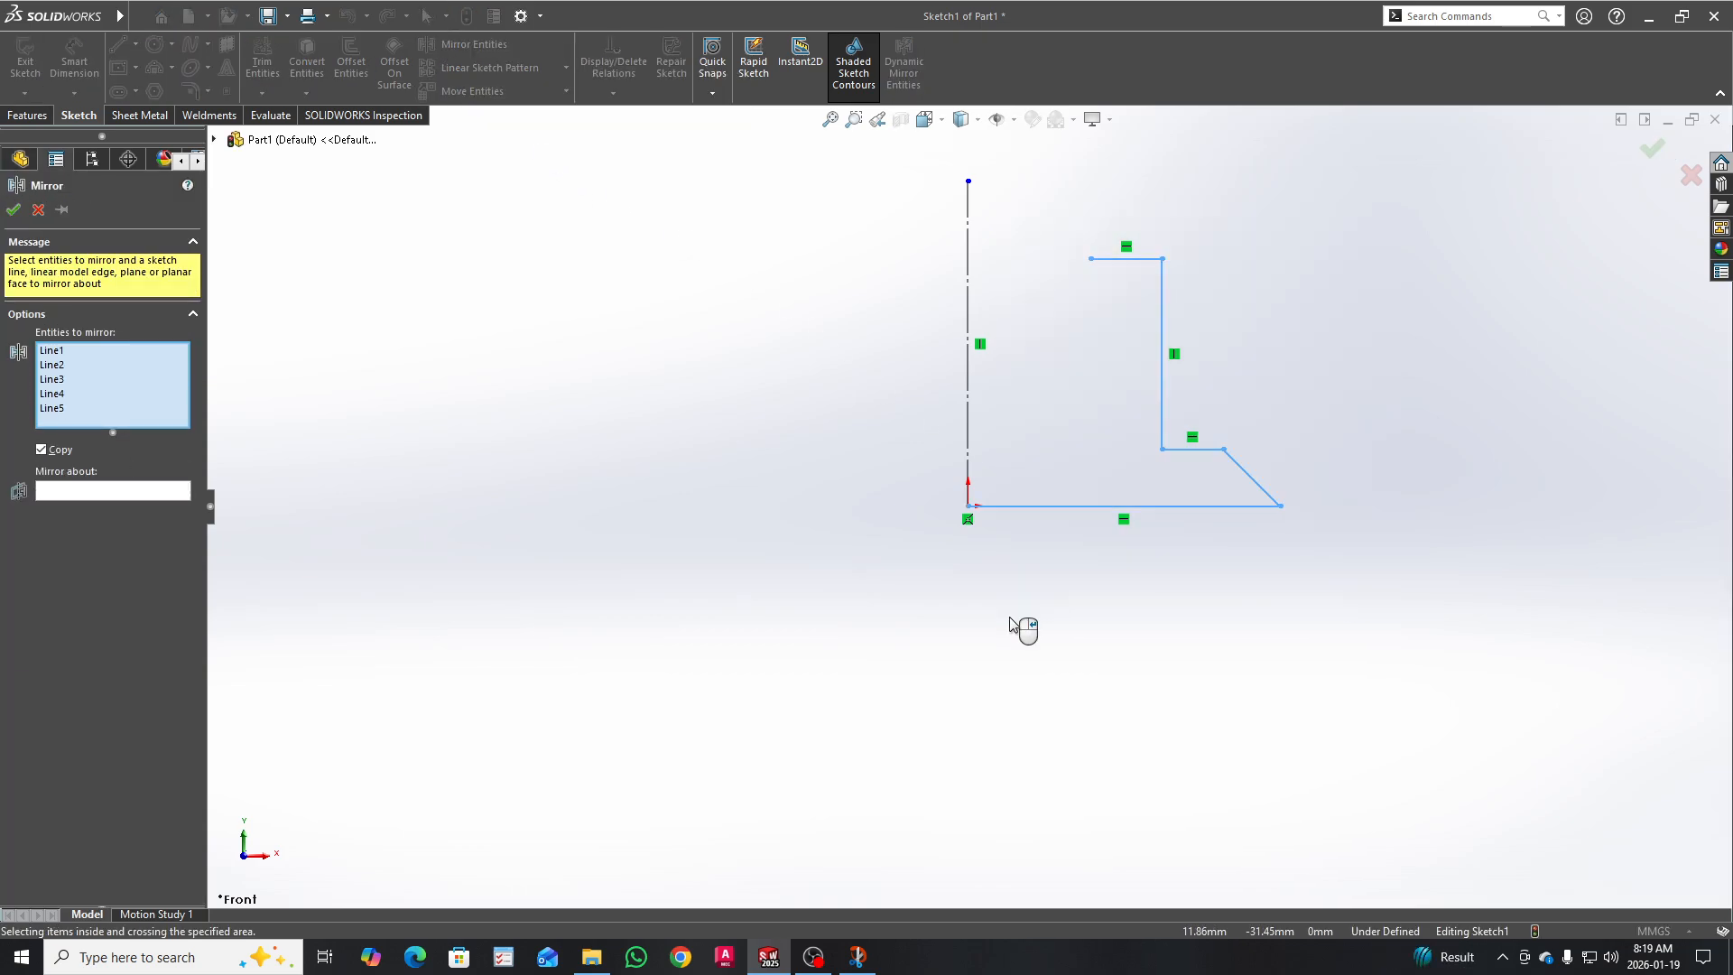
click(73, 491)
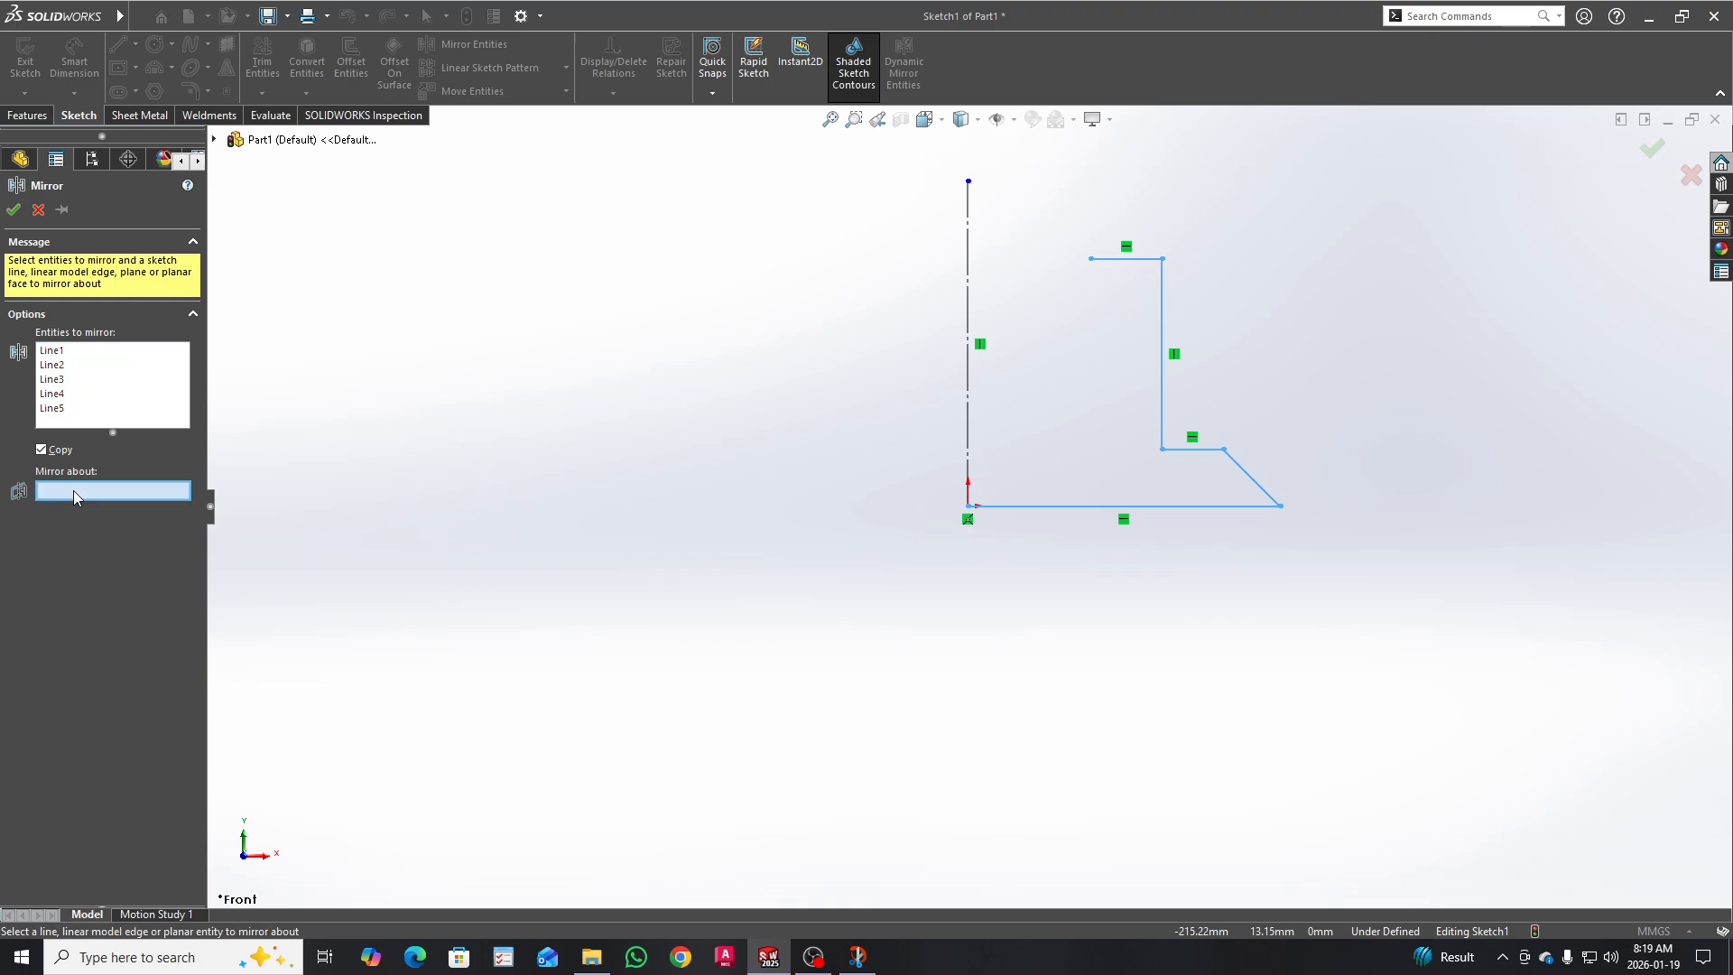
click(967, 362)
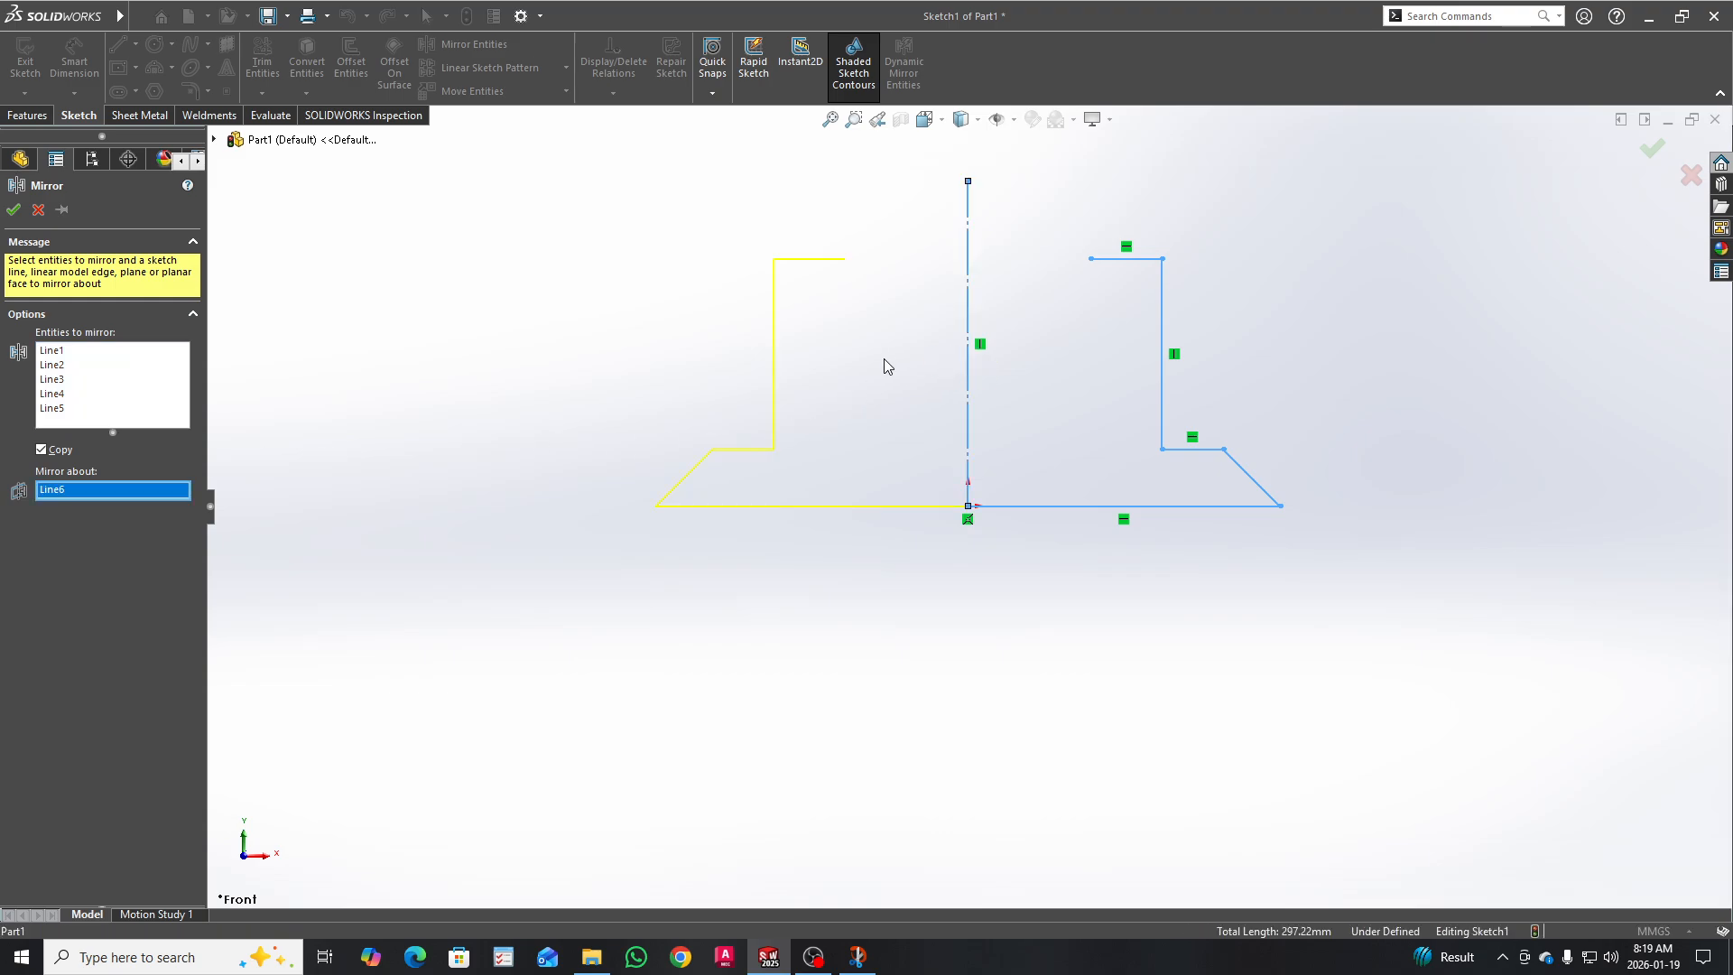
click(12, 211)
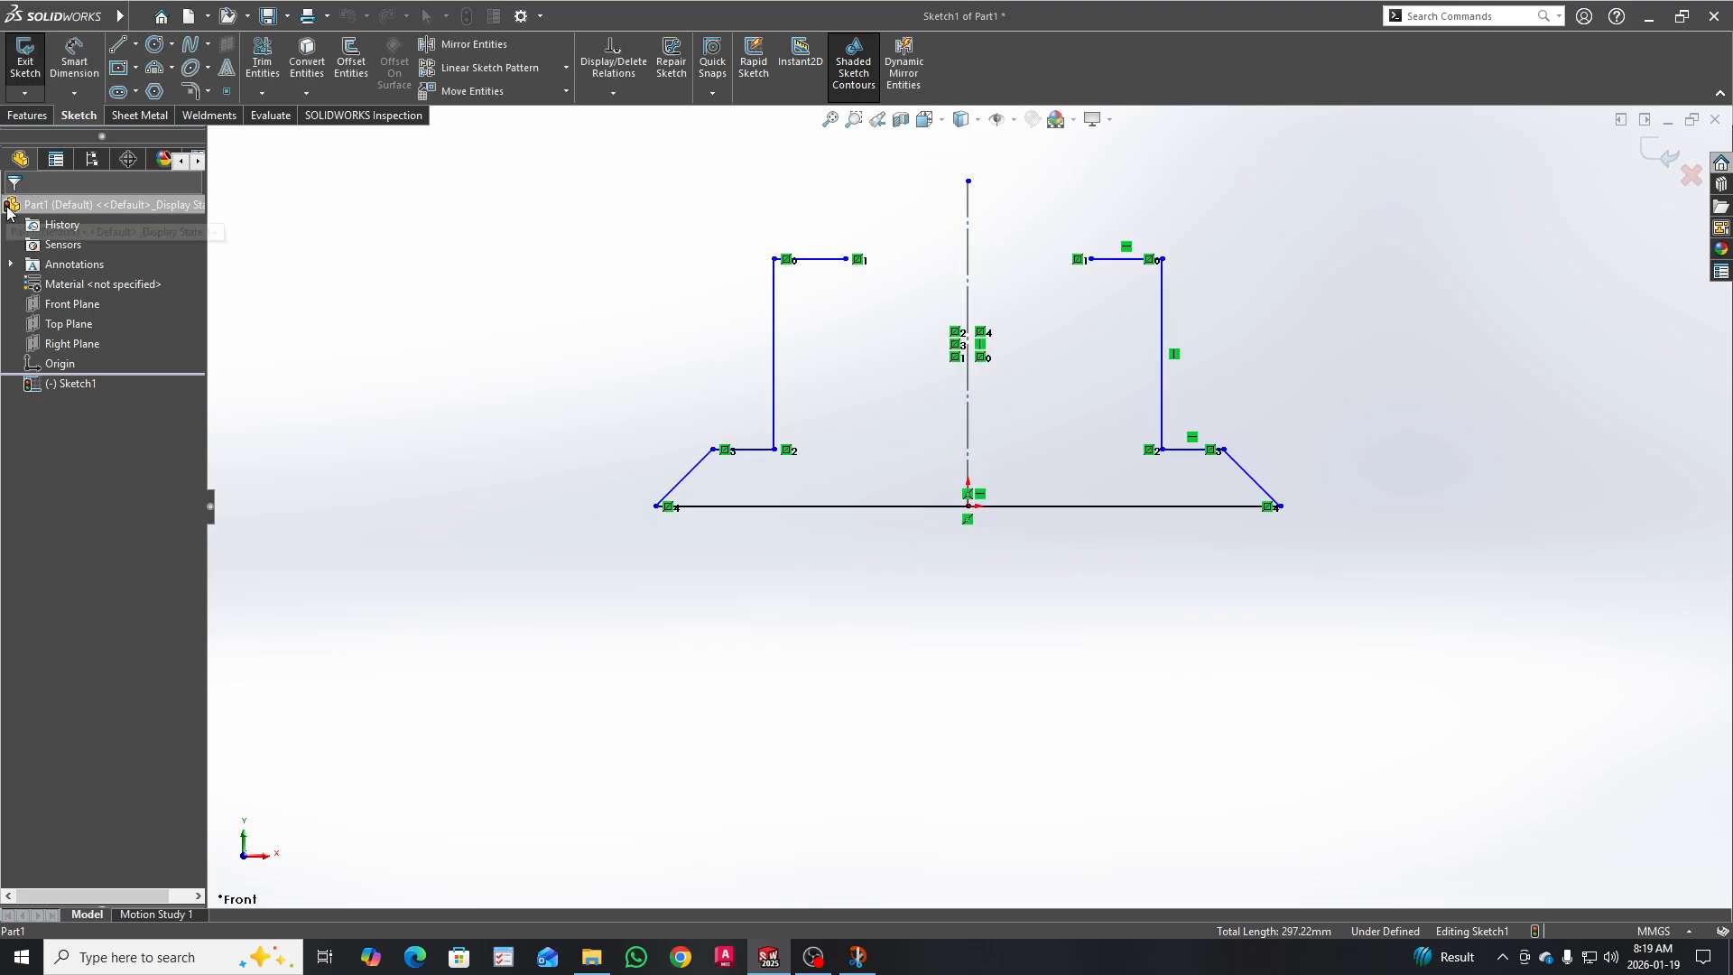
Step: Dimension the overall width of the base between its two outer corners and set it to 80 mm
scroll(761, 414, down, 2)
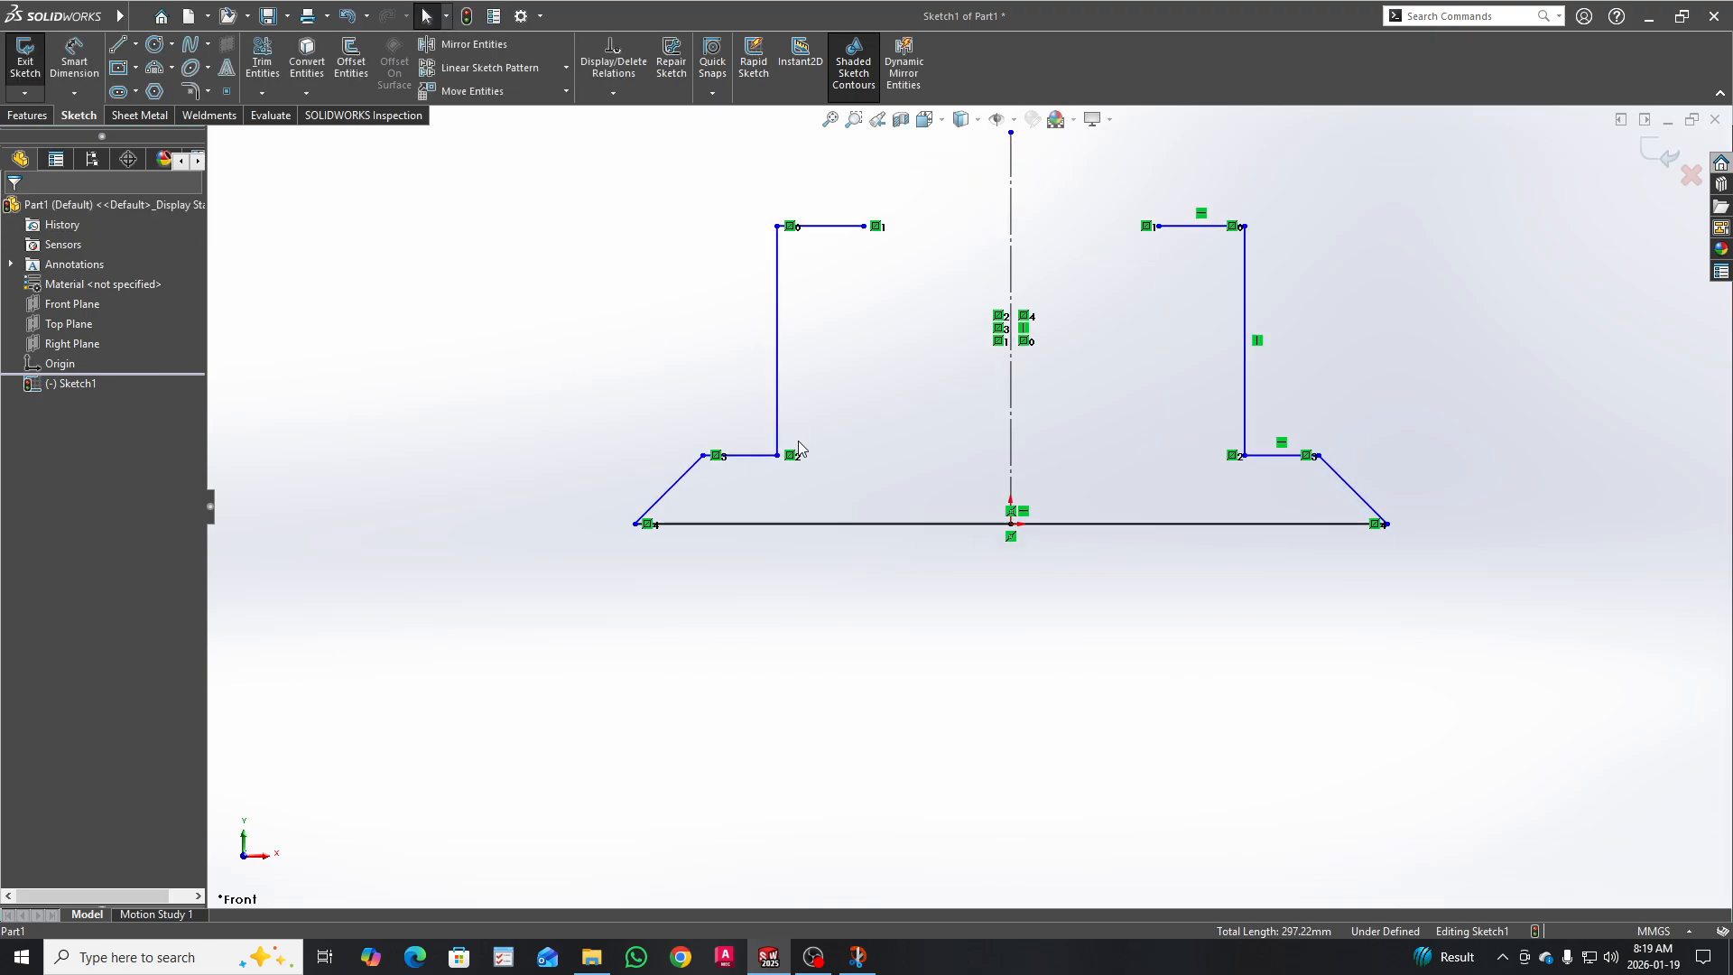
scroll(803, 451, up, 3)
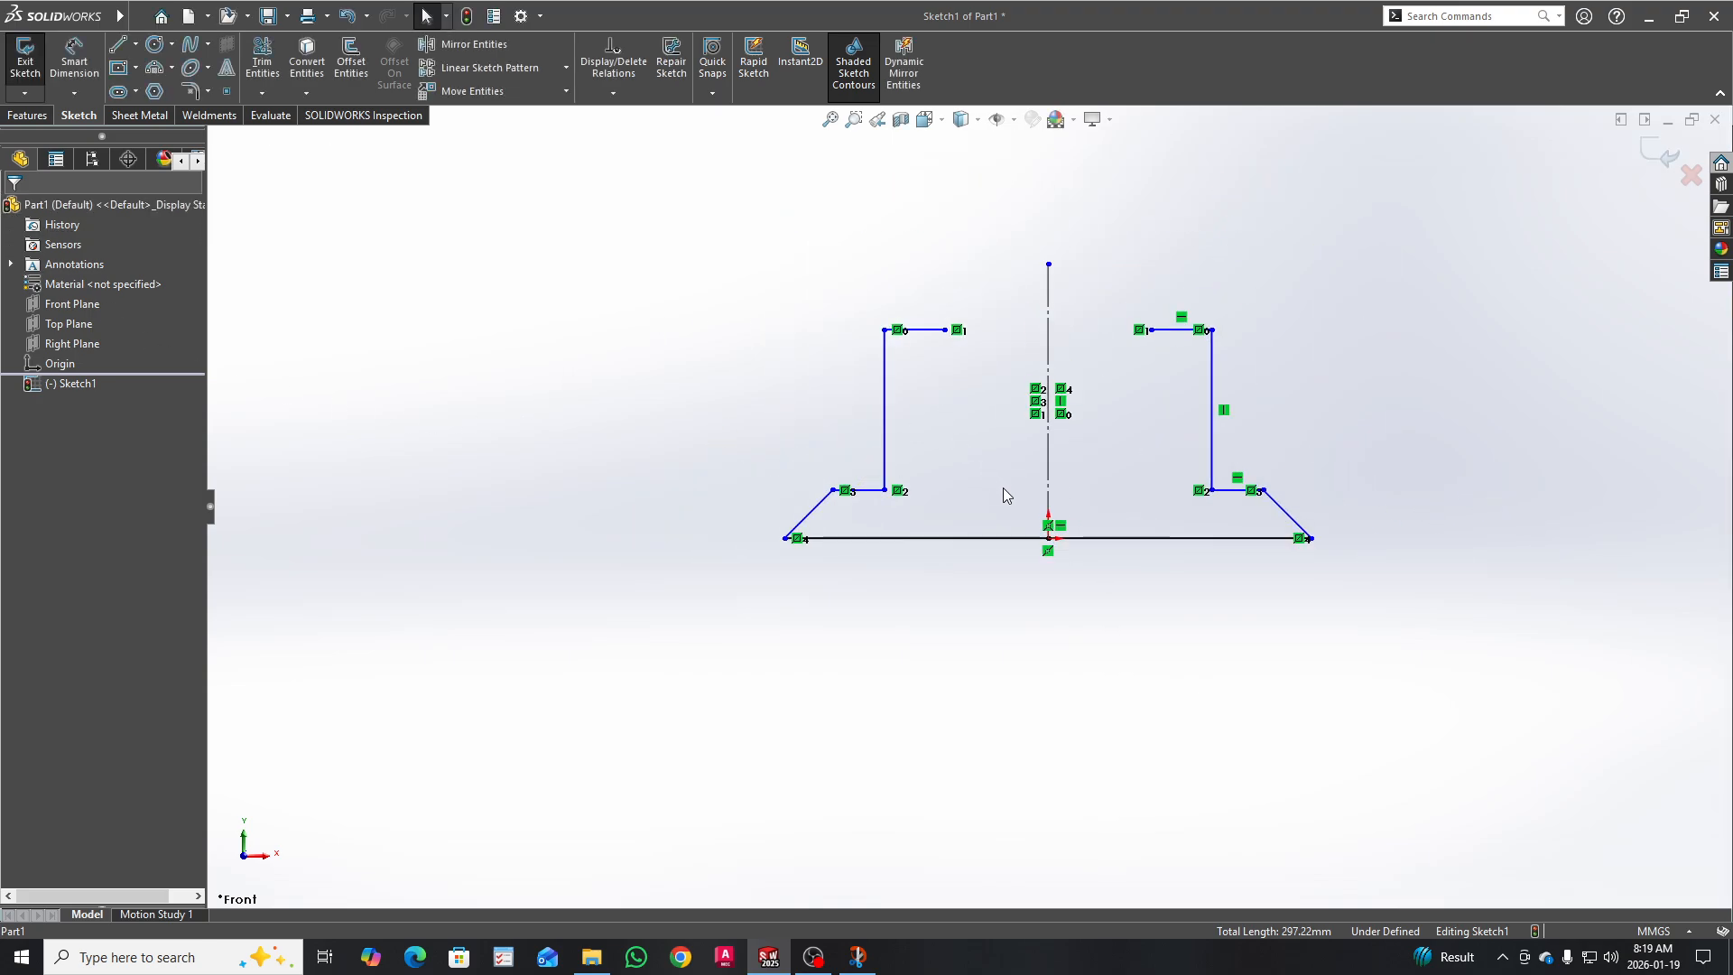
right_click(1411, 611)
click(1327, 621)
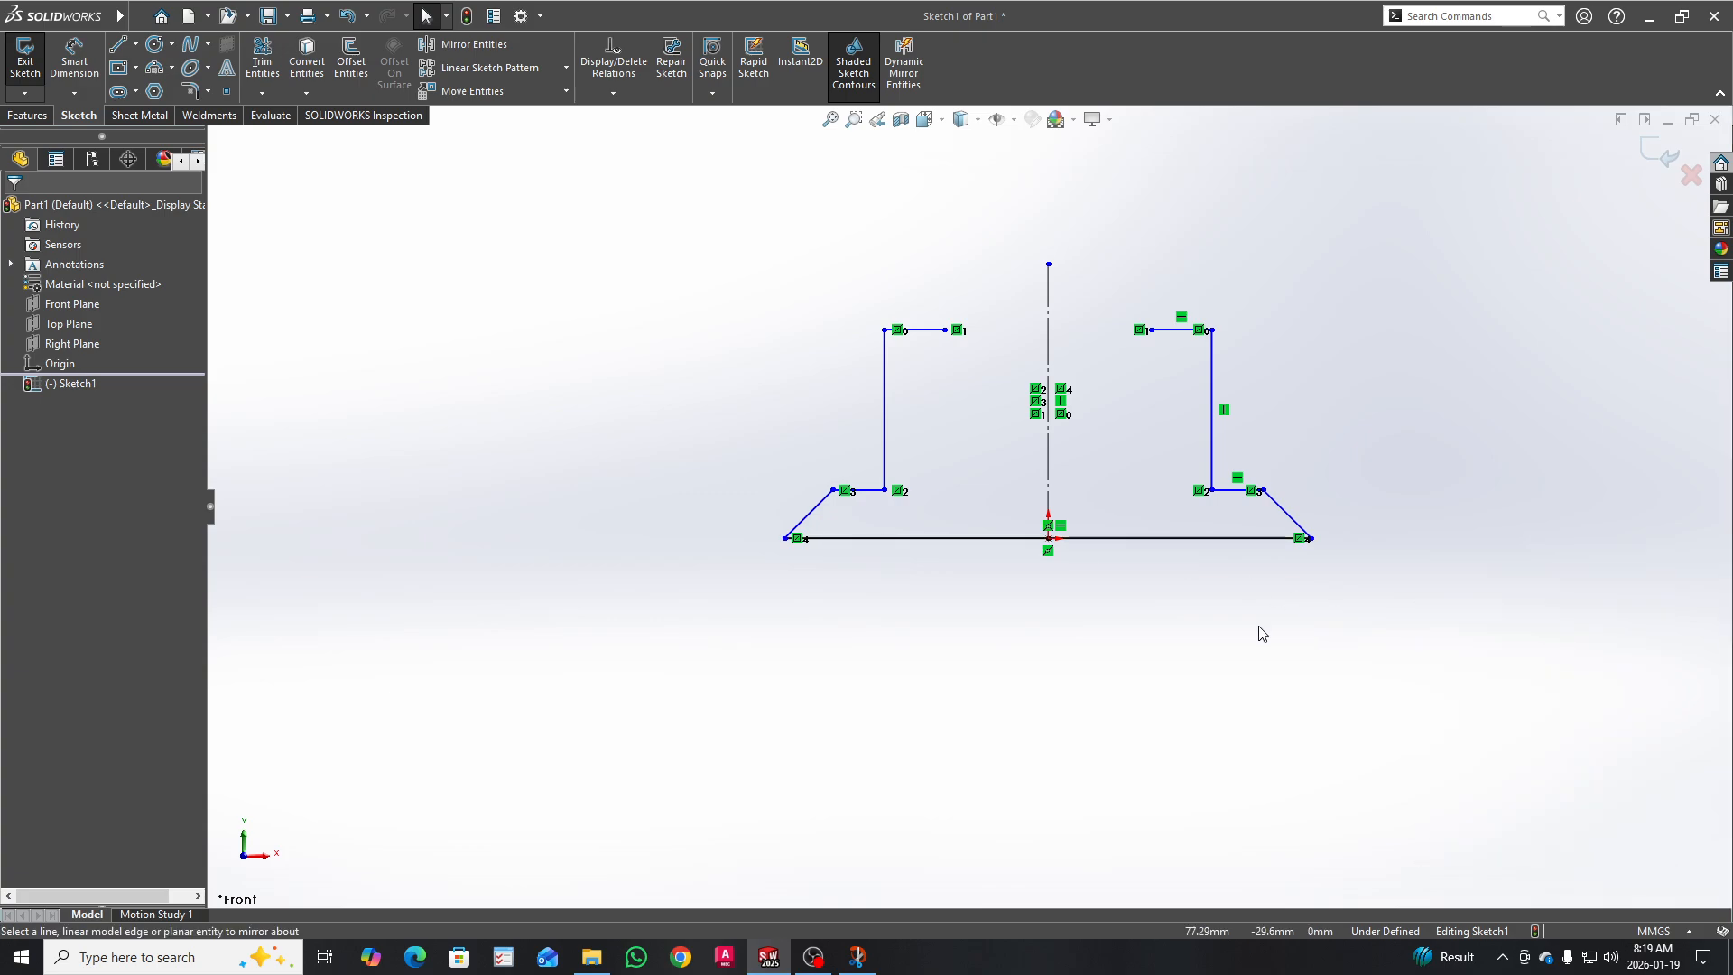
click(72, 54)
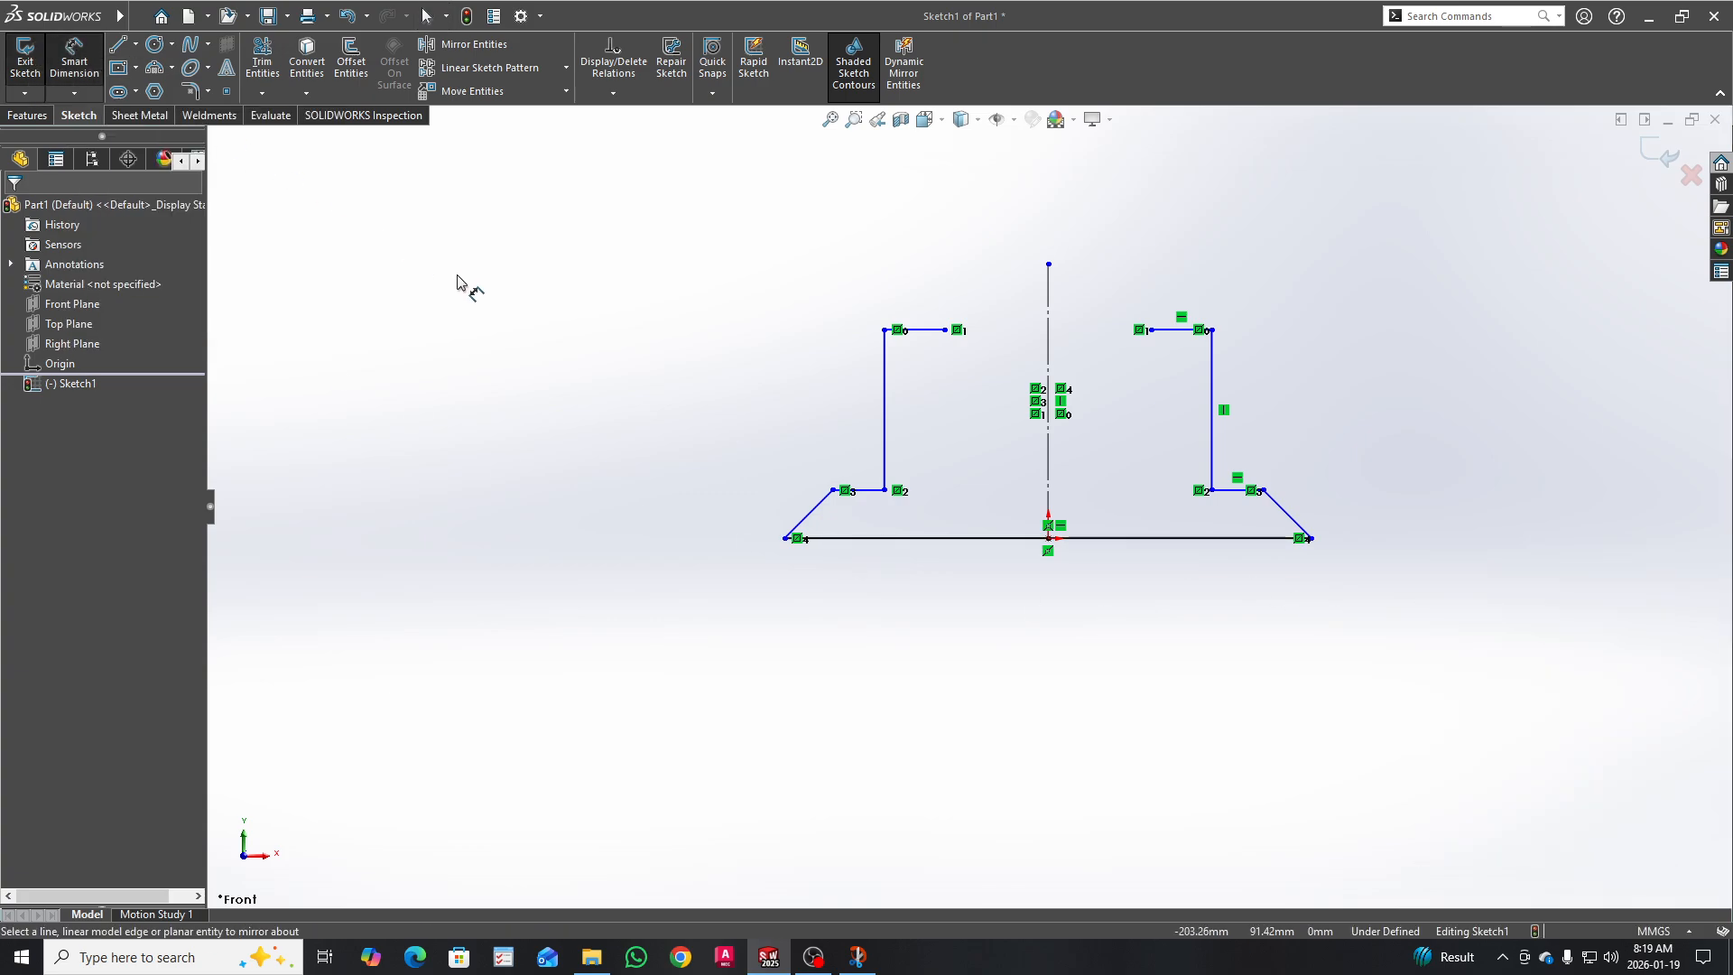
click(785, 539)
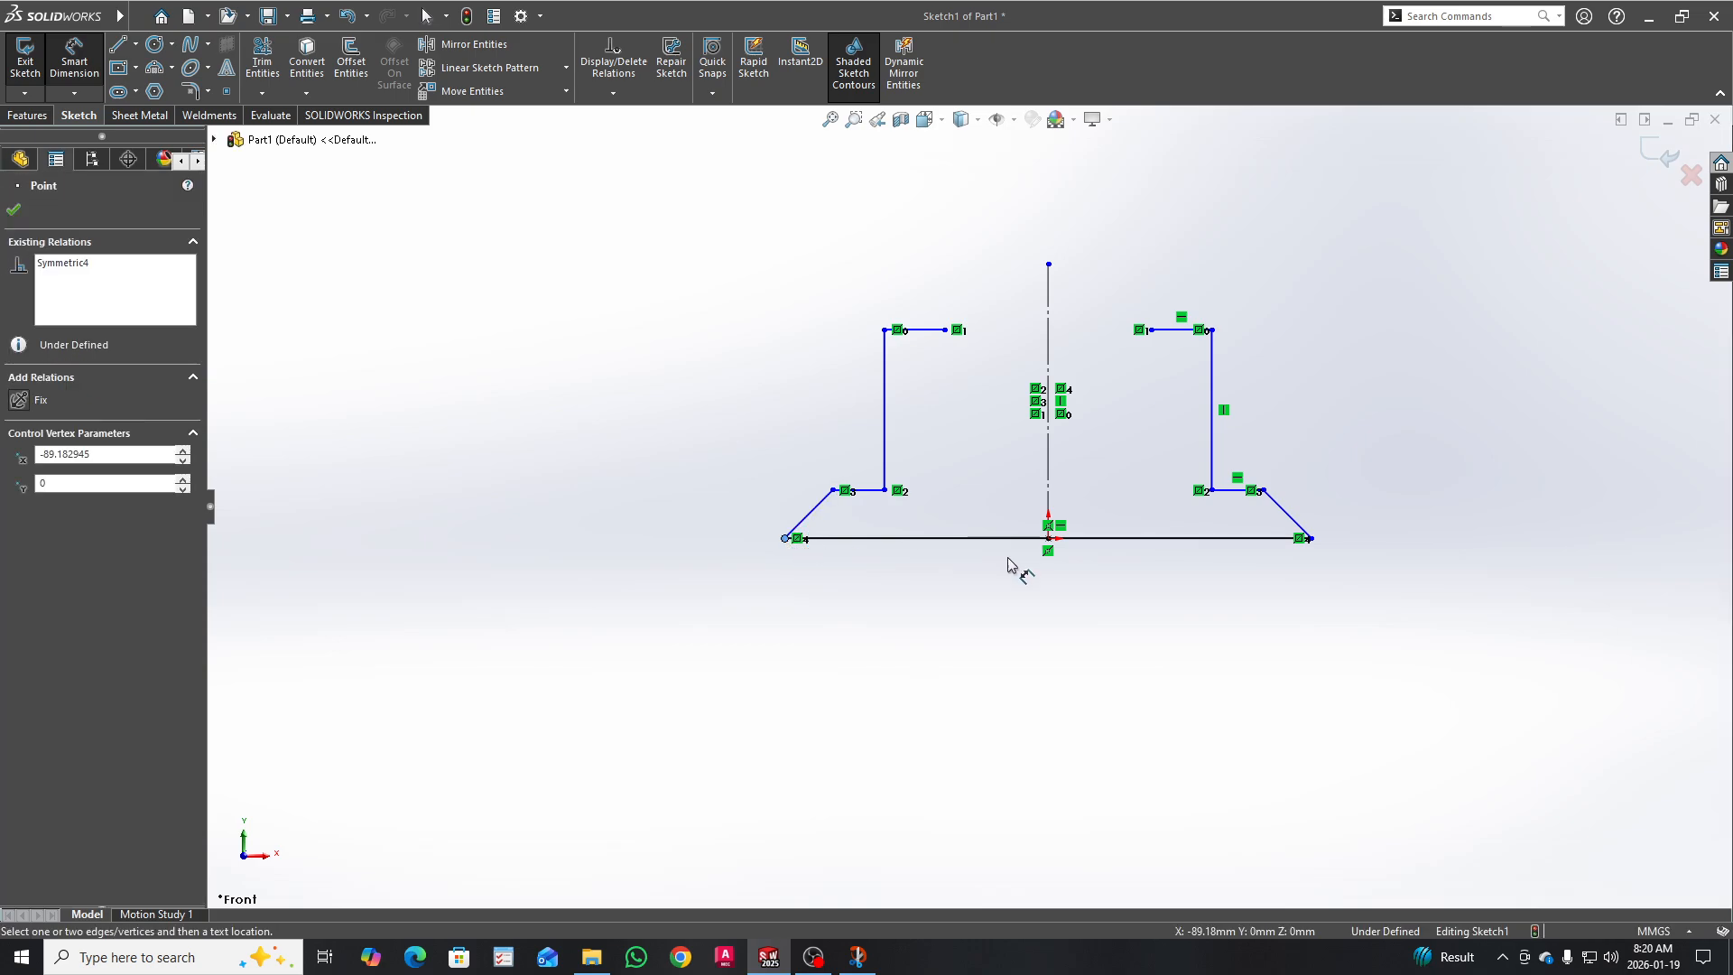
click(1311, 539)
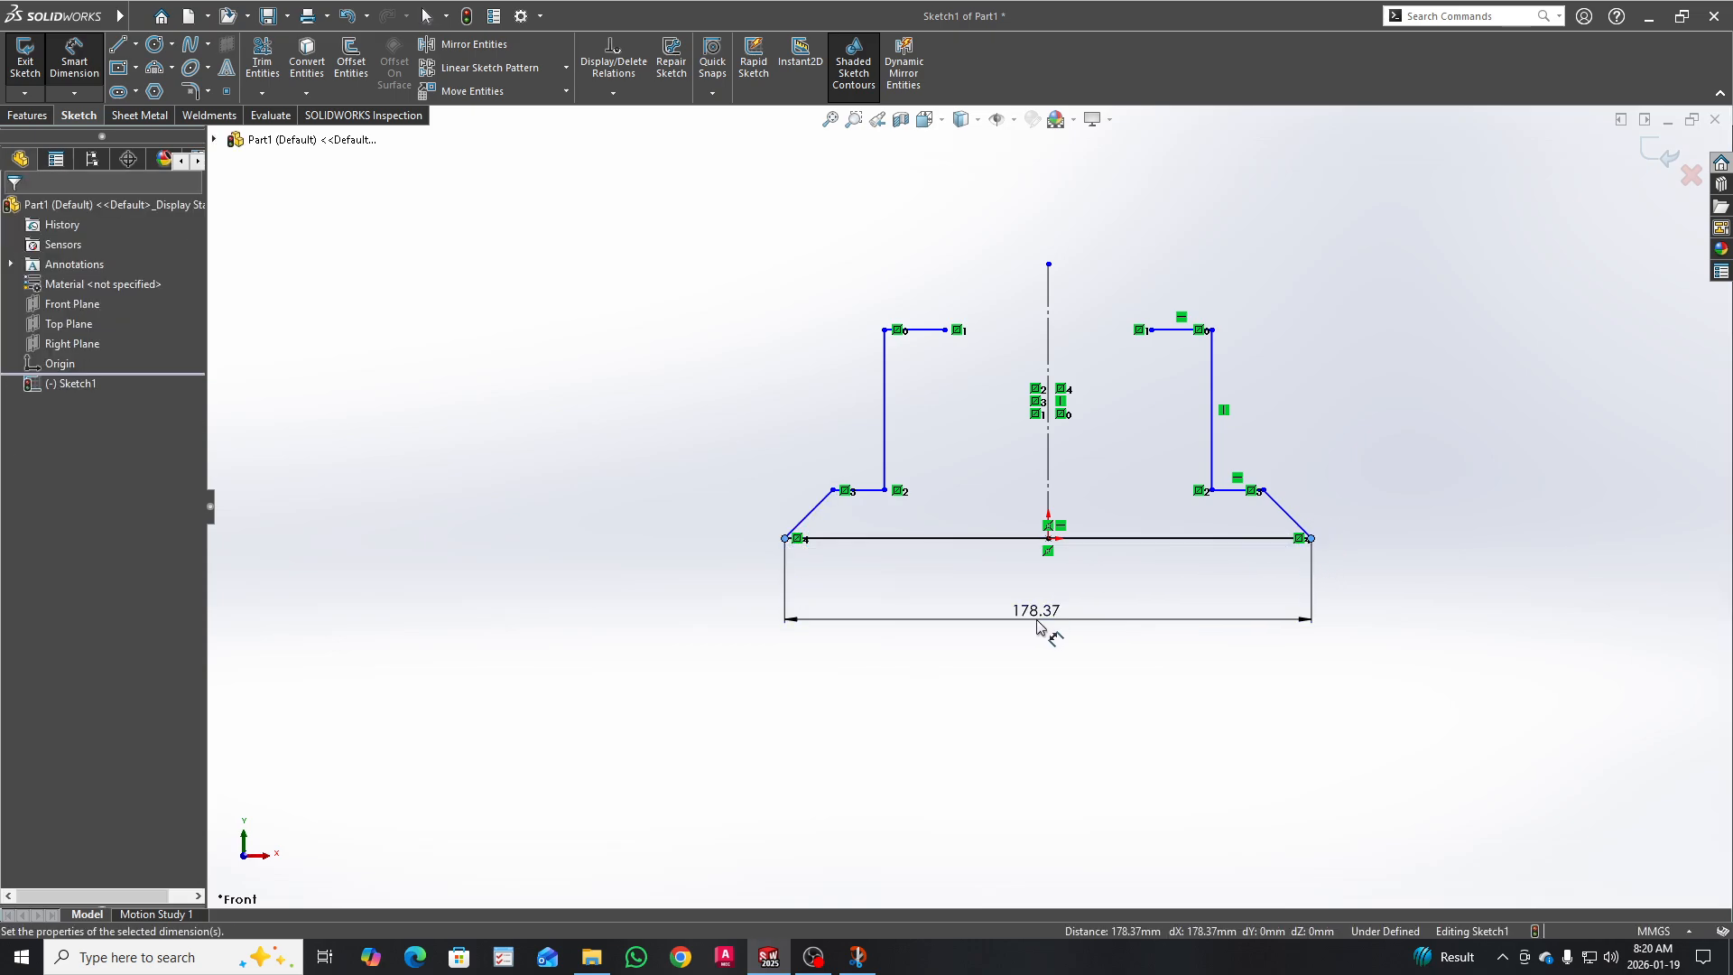
click(1045, 623)
text(80)
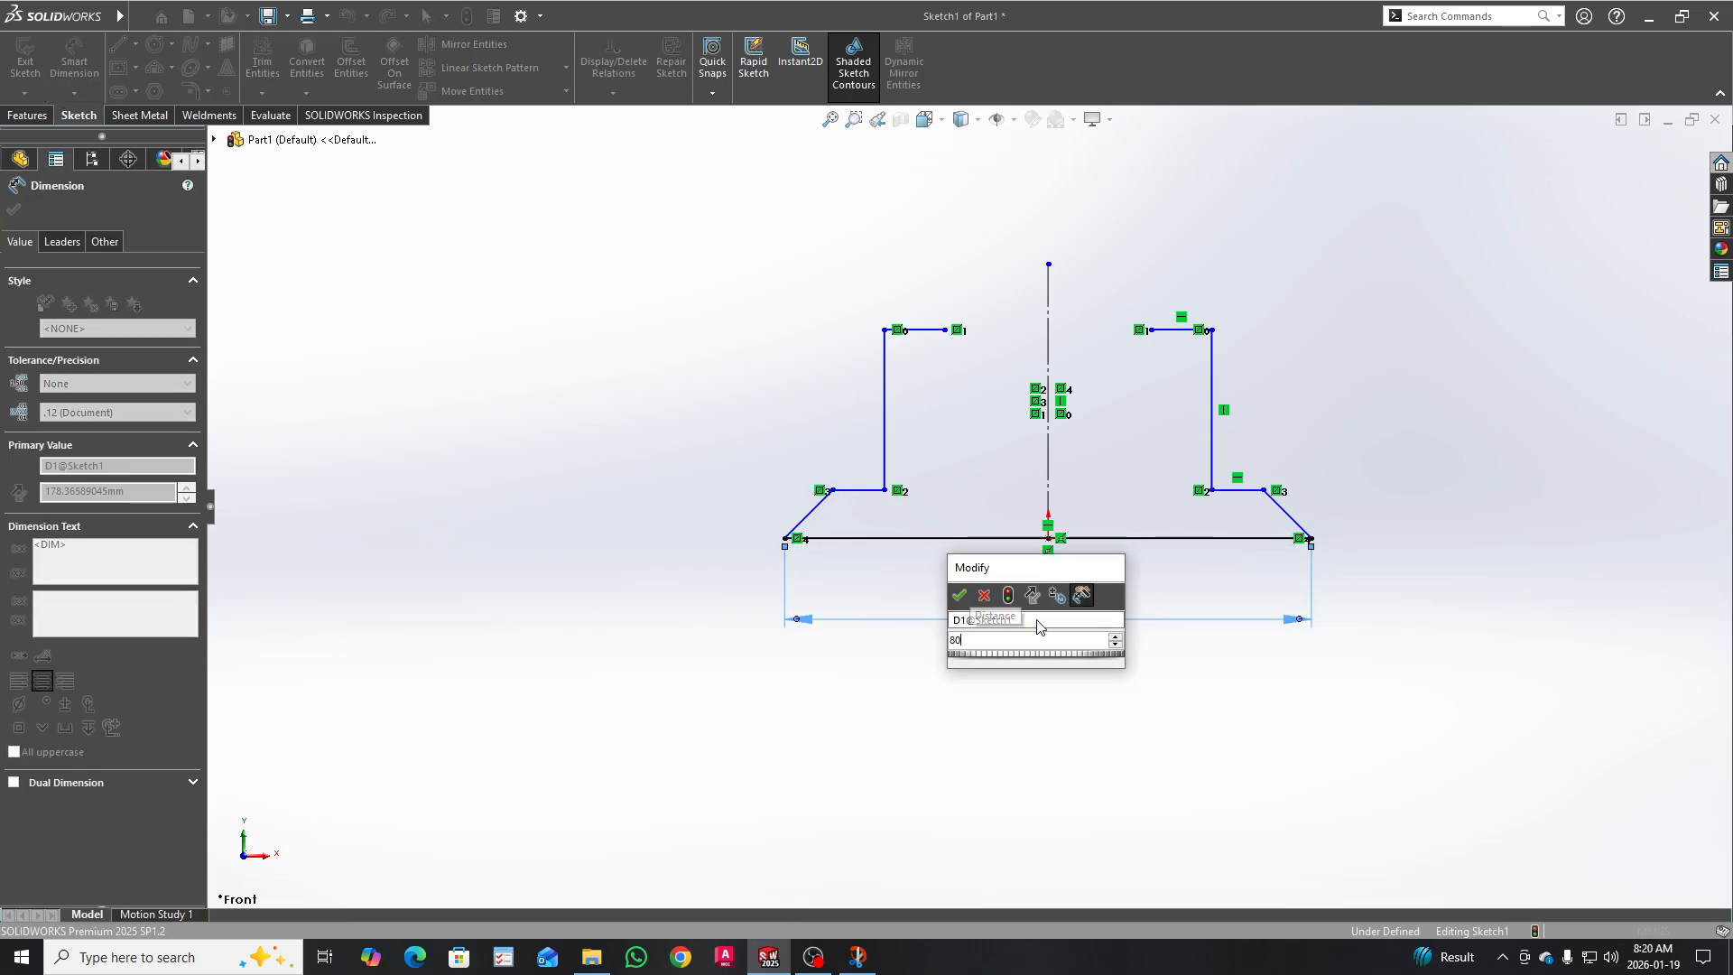
key(Return)
key(Escape)
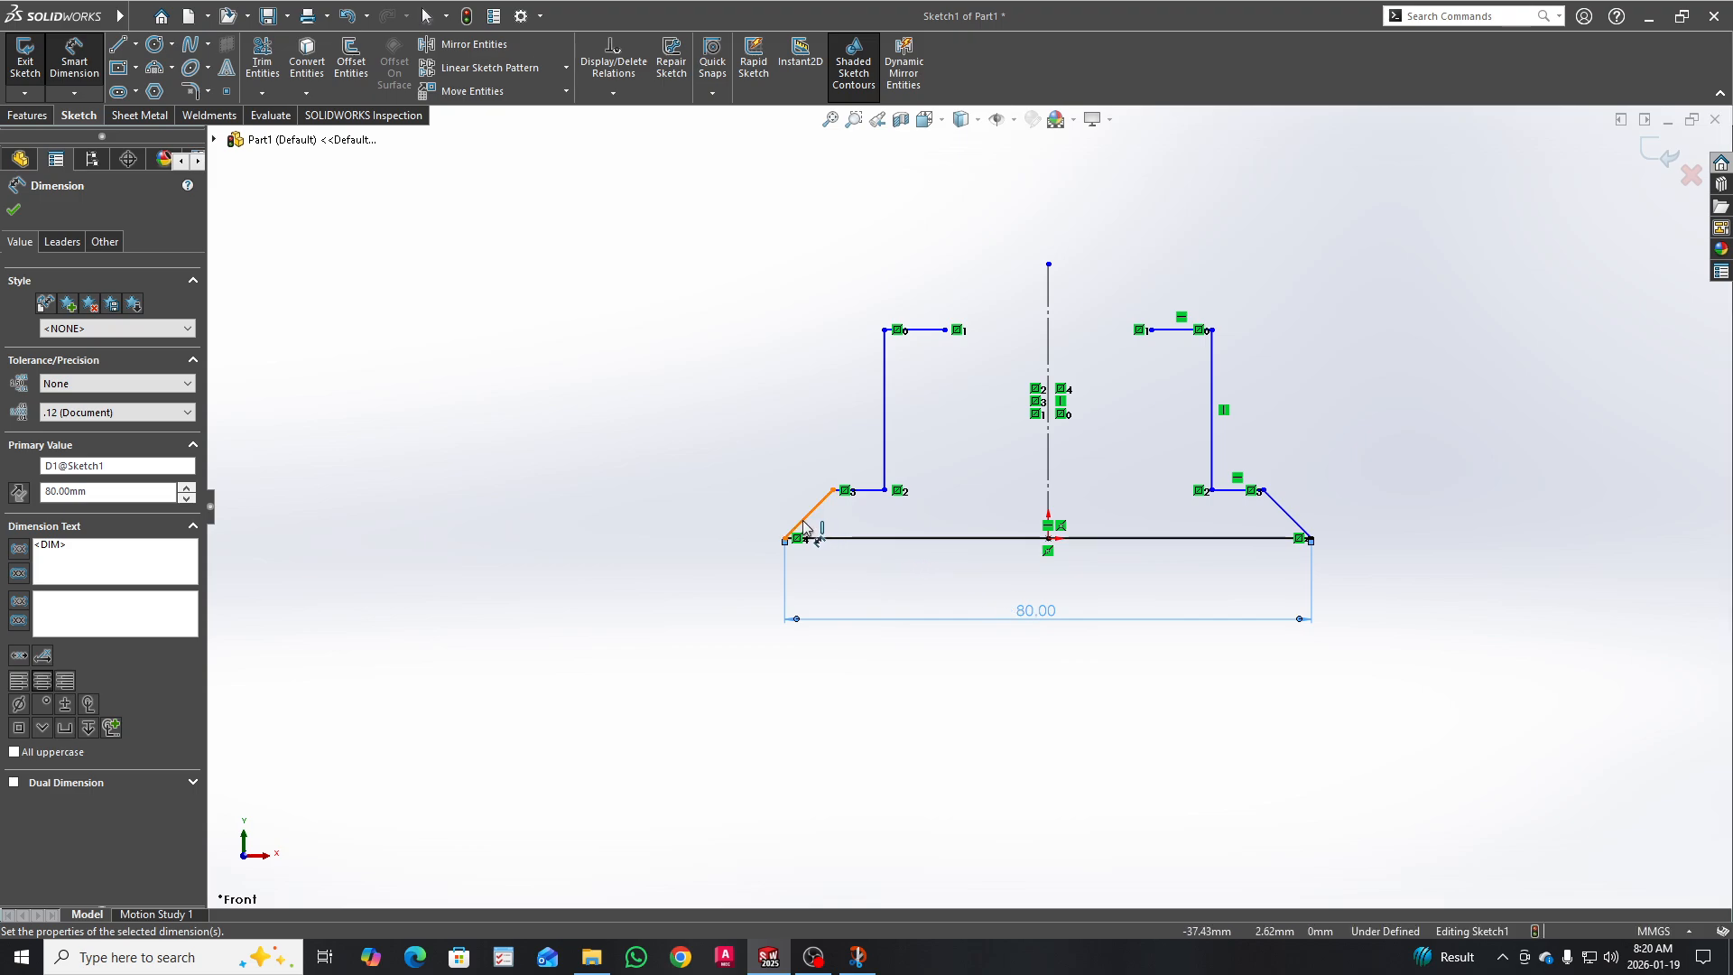
Step: Dimension the angle between the left sloped end and the base line and set it to 45 degrees
click(810, 524)
click(823, 539)
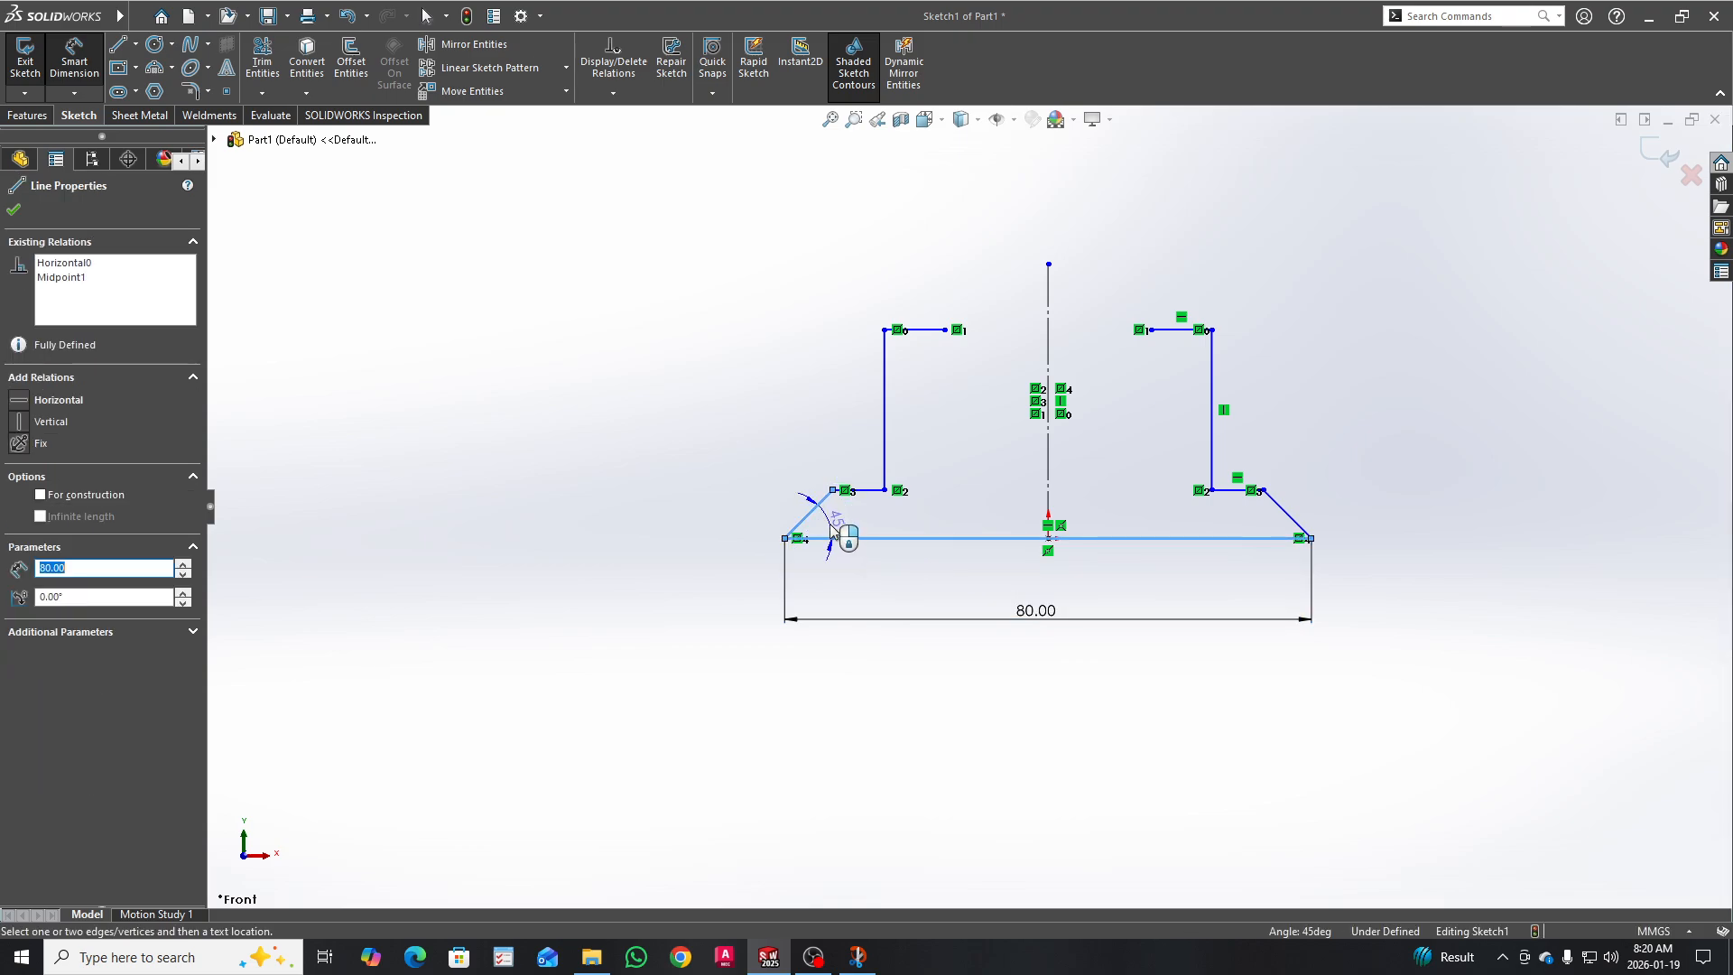
click(819, 504)
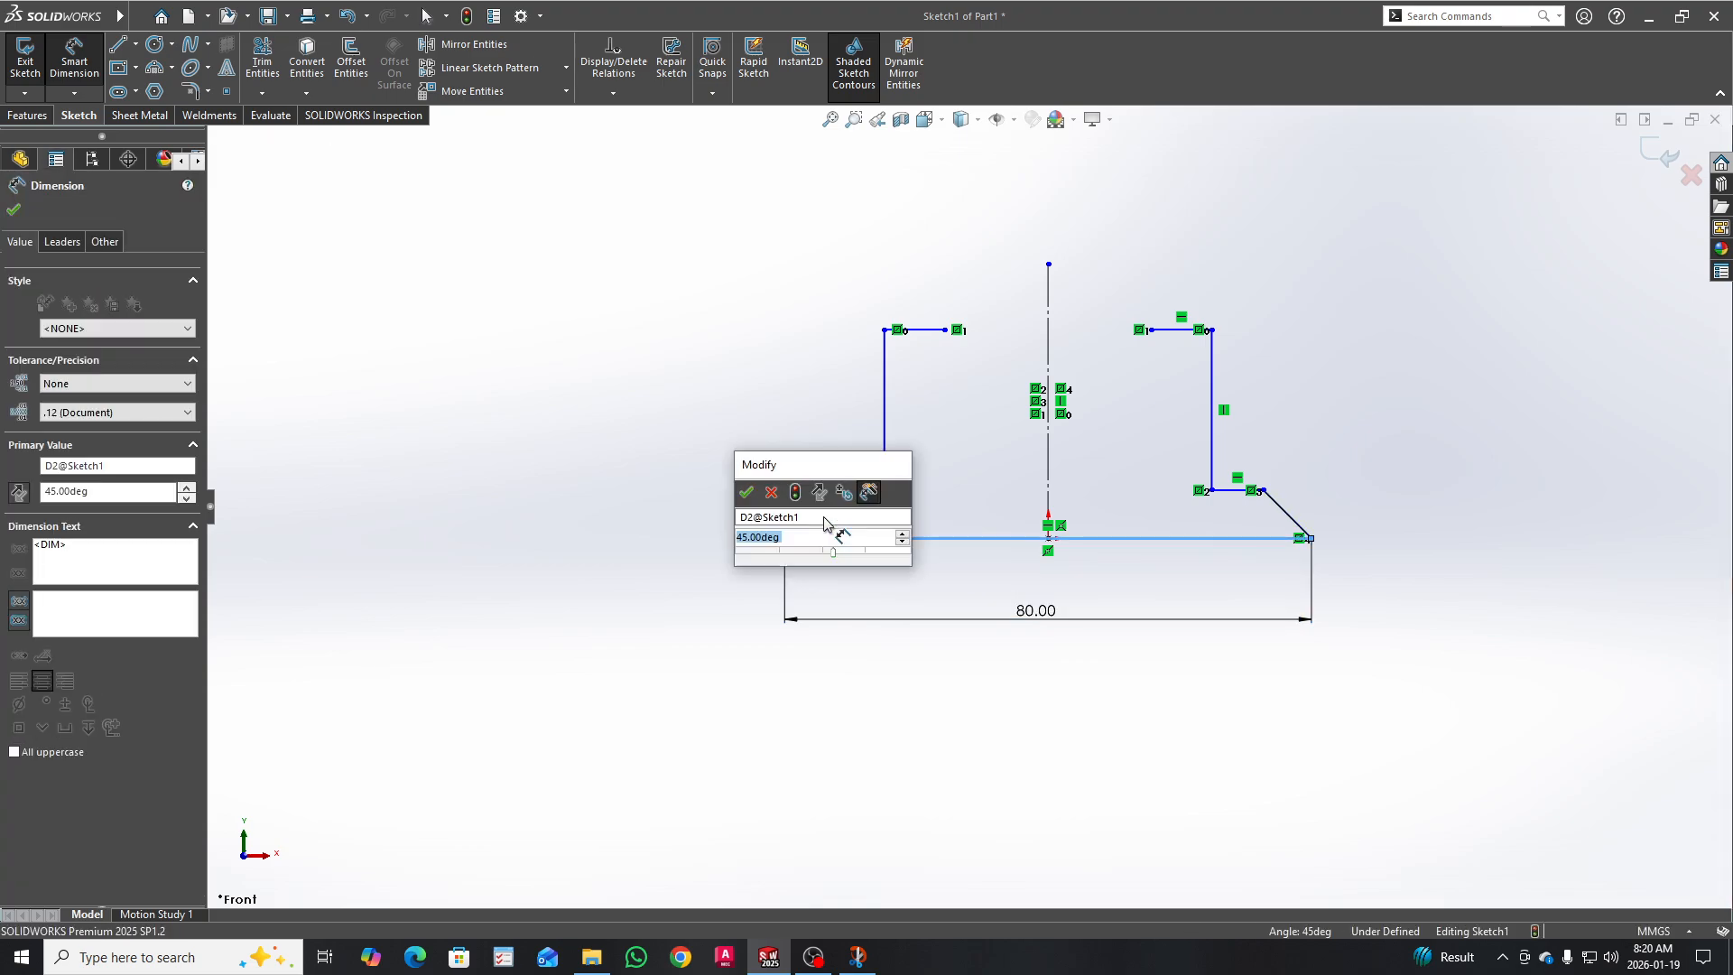
text(45)
key(Return)
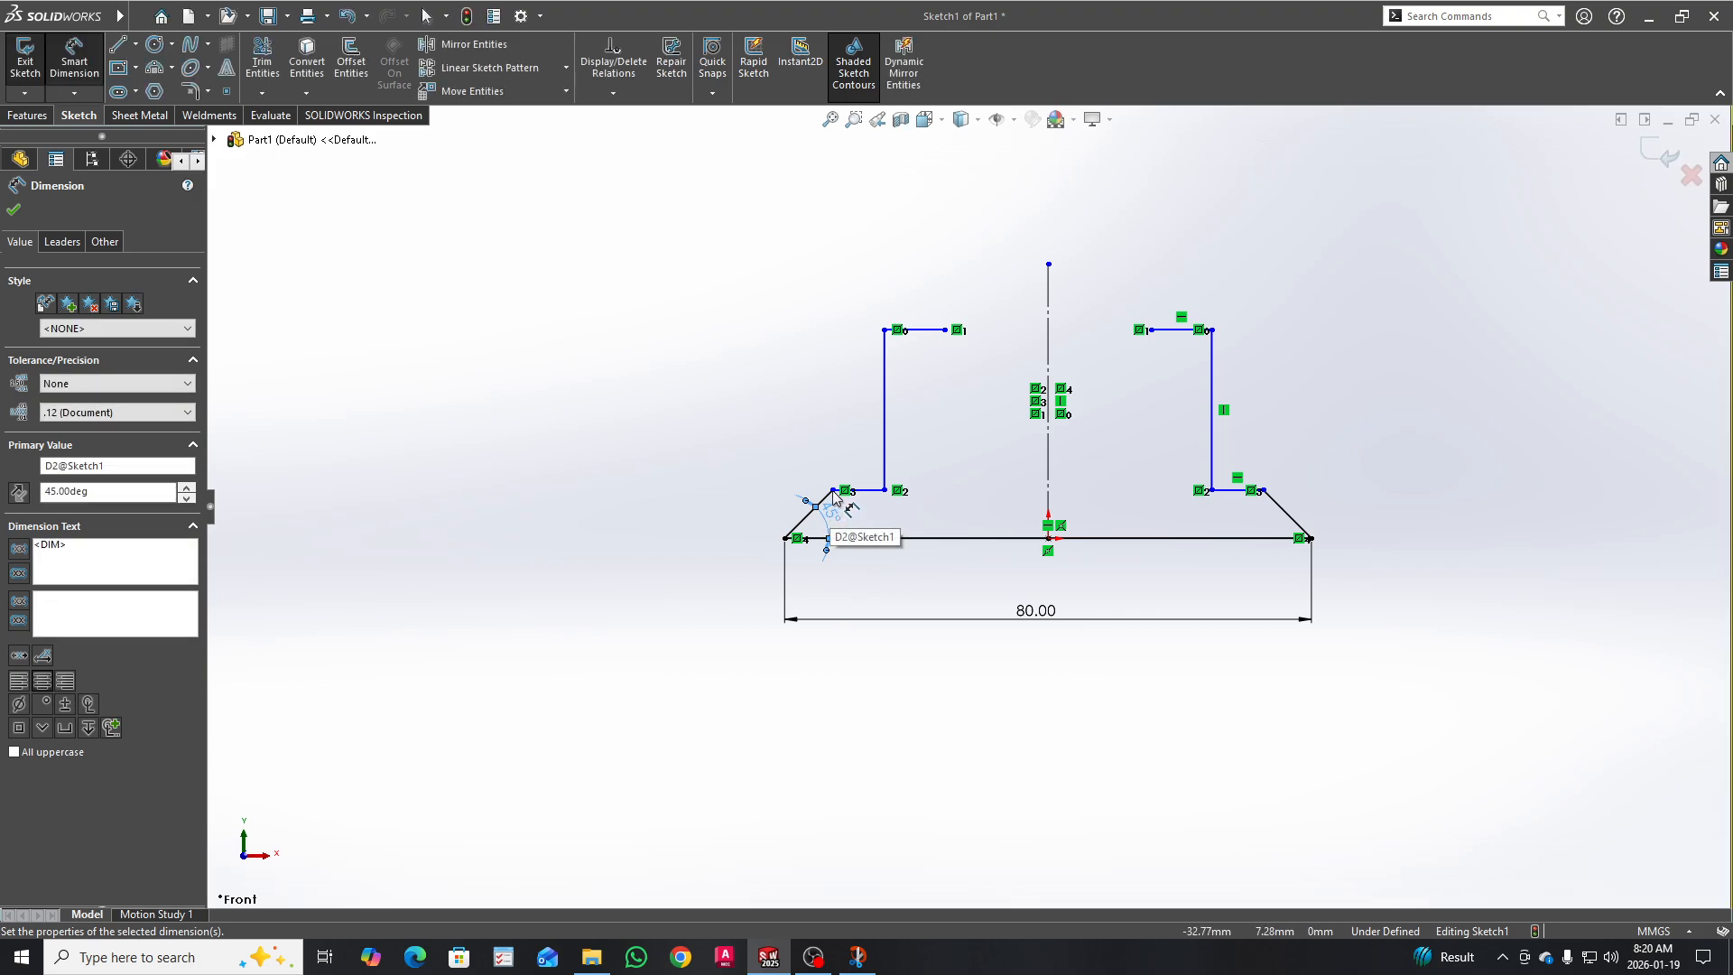
Step: Dimension the horizontal distance between the left slope's two endpoints and set it to 10 mm
click(786, 538)
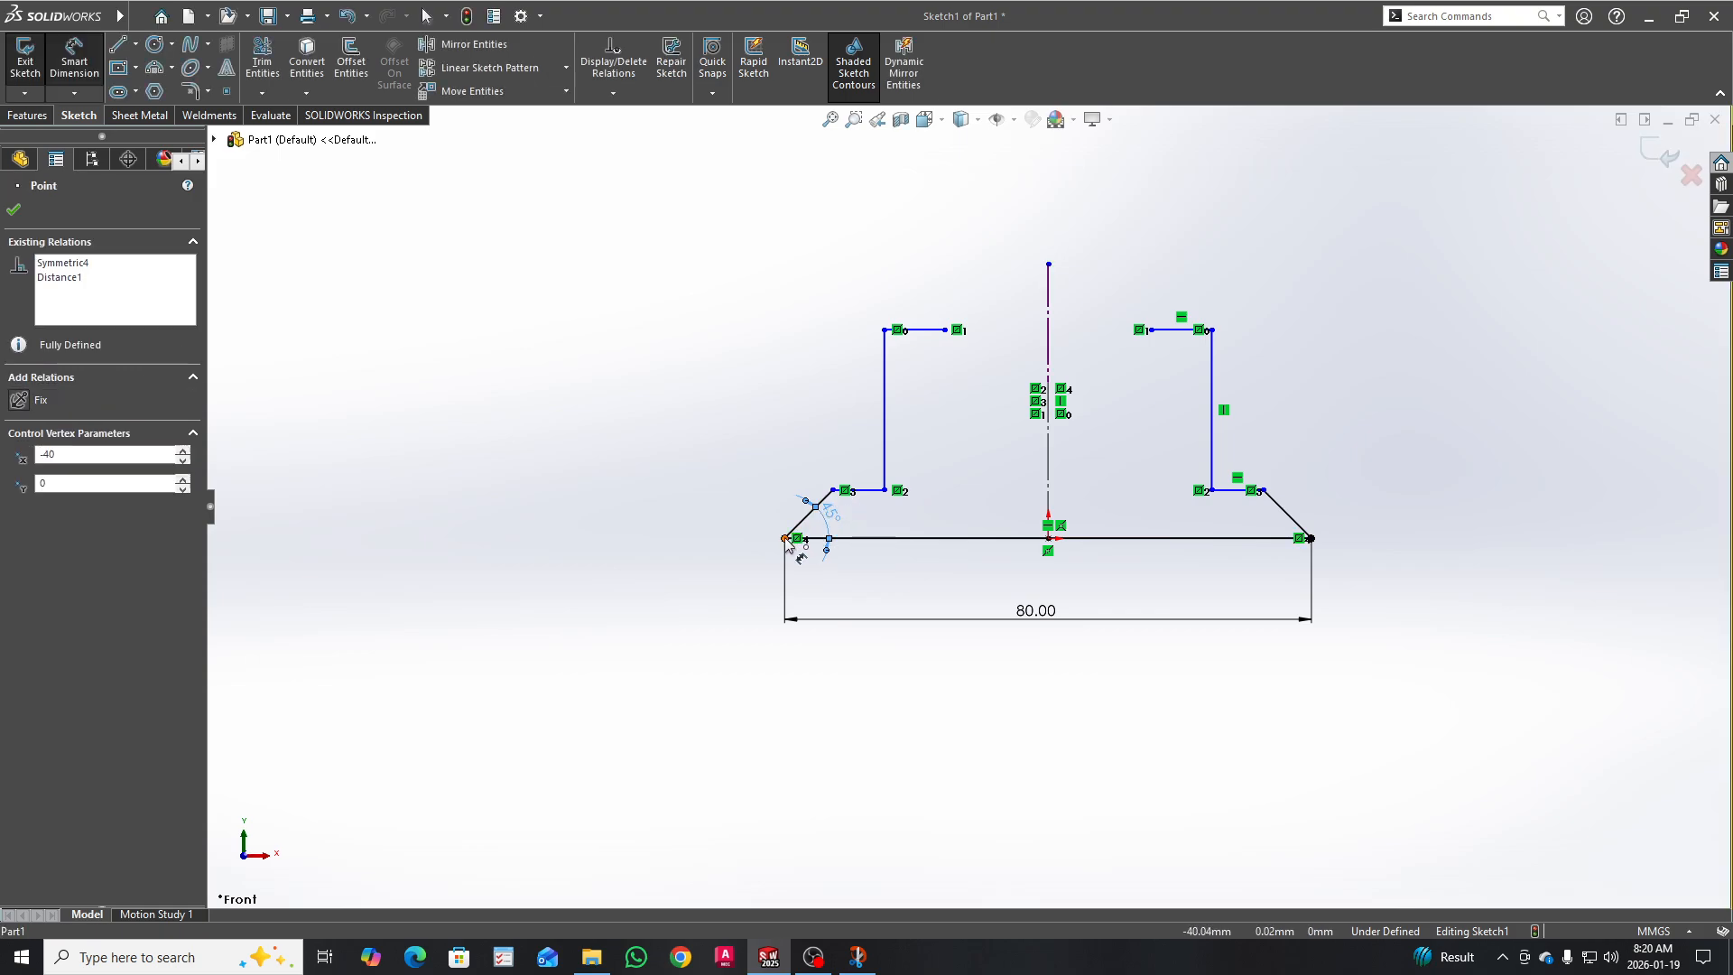
click(832, 490)
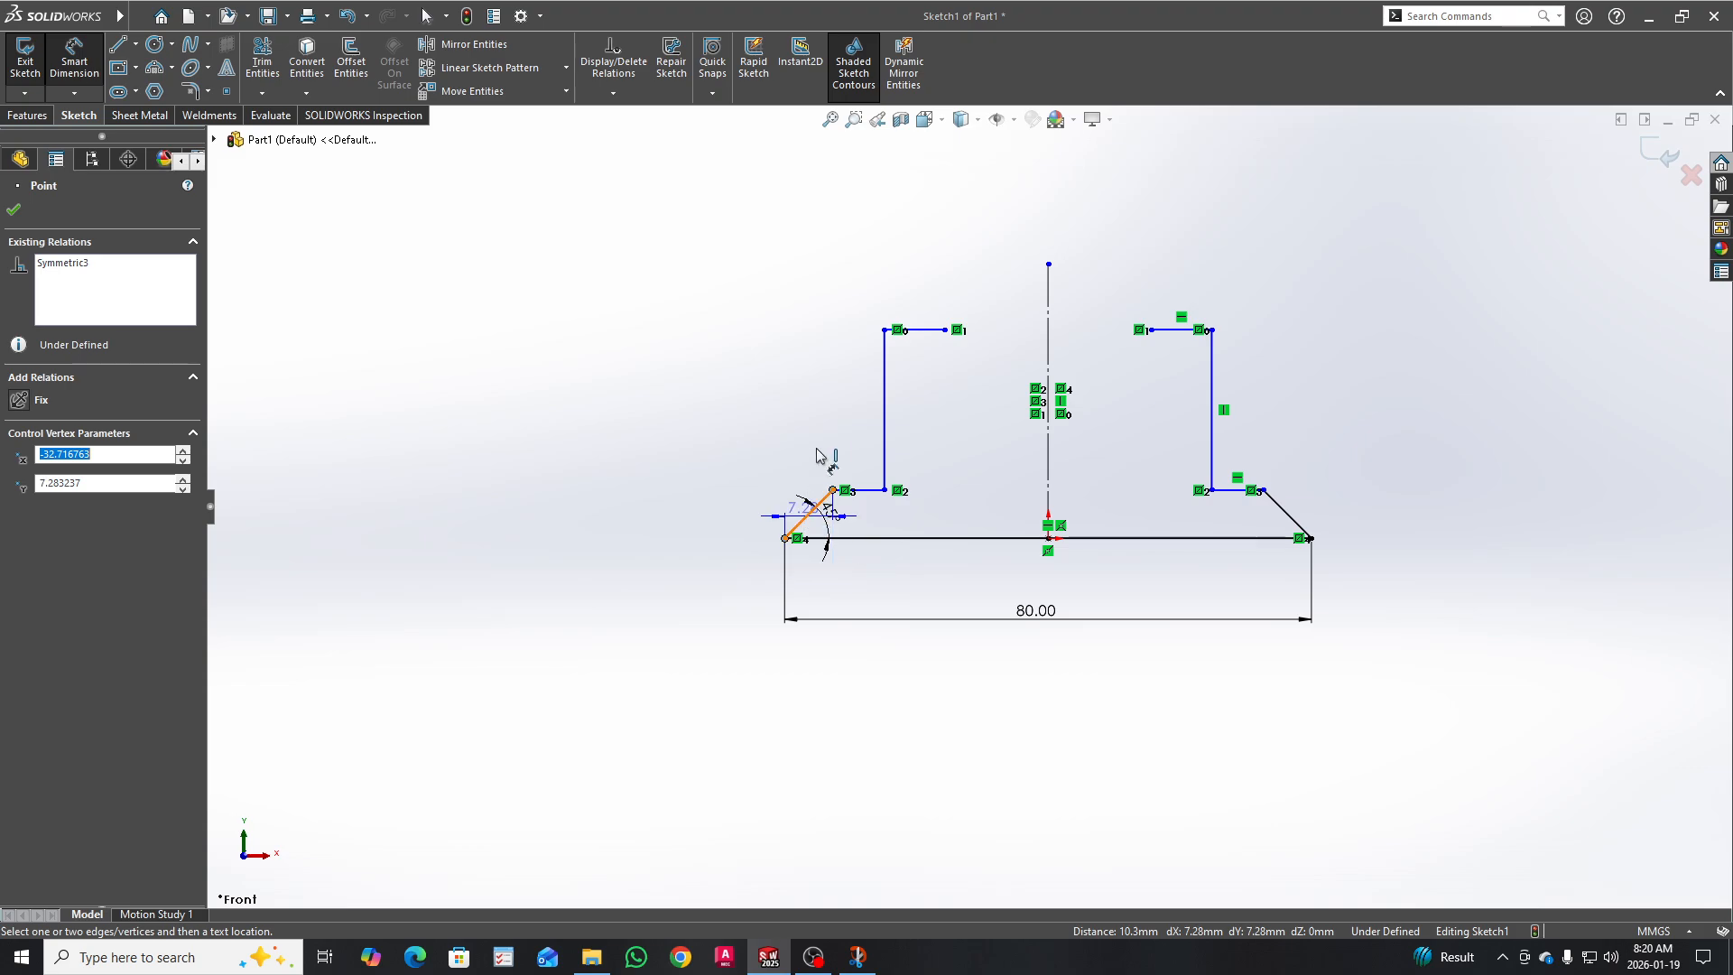
click(818, 417)
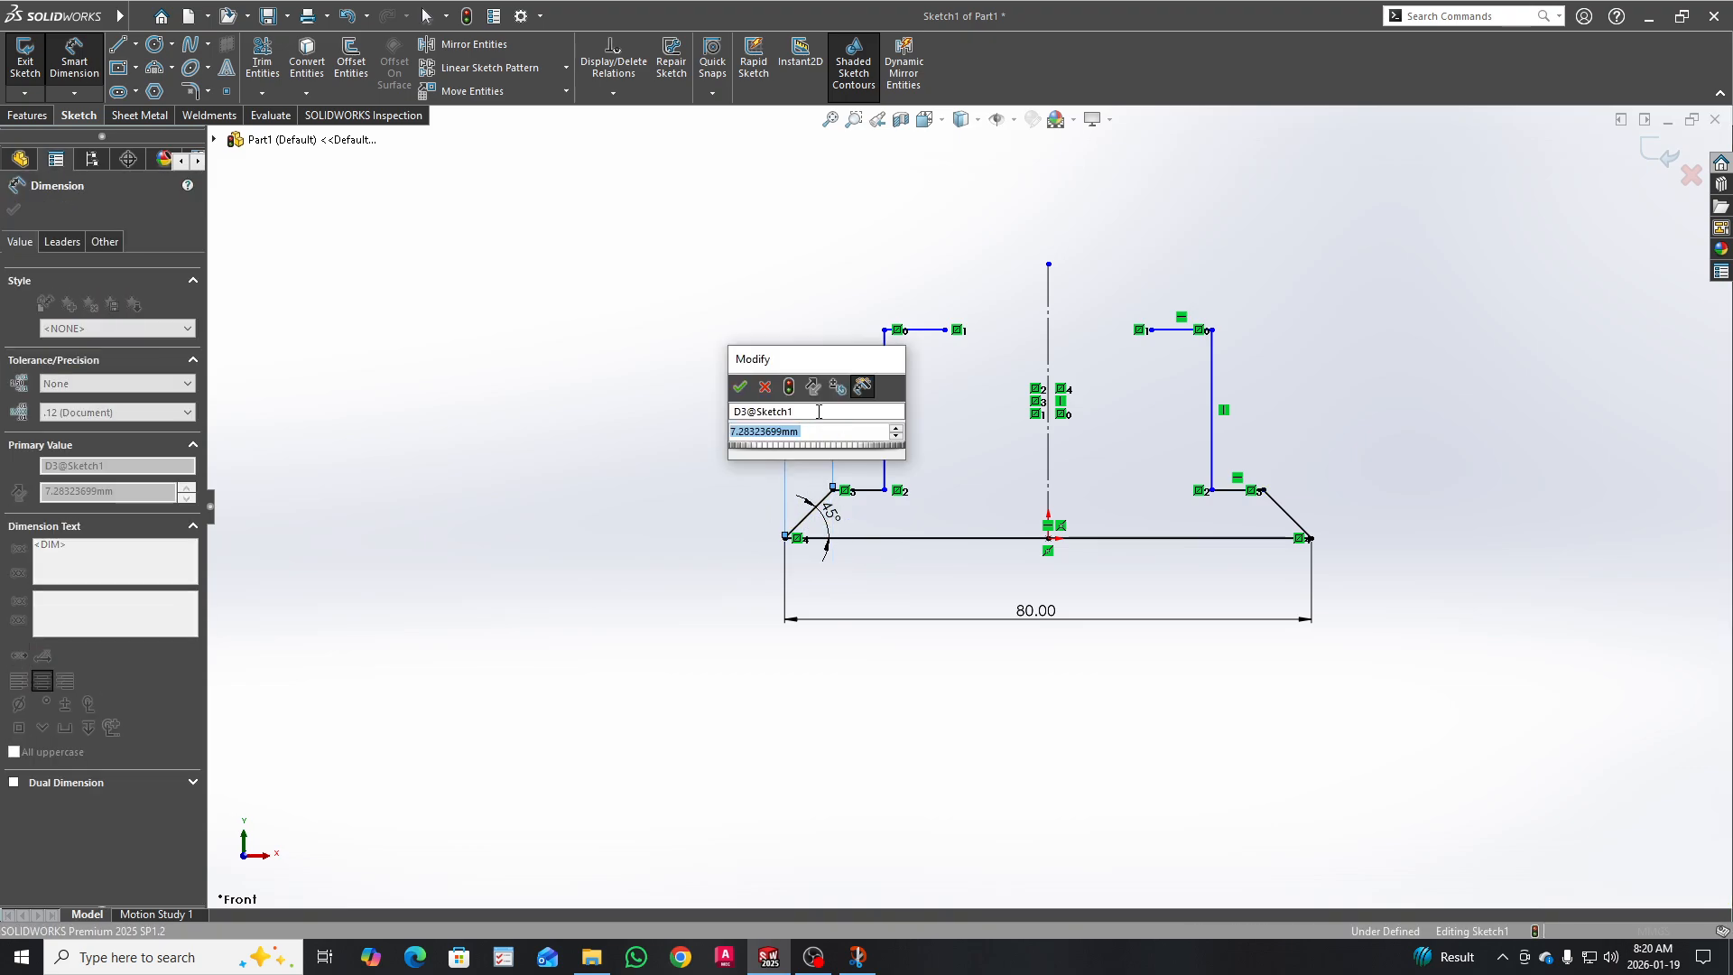
key(Return)
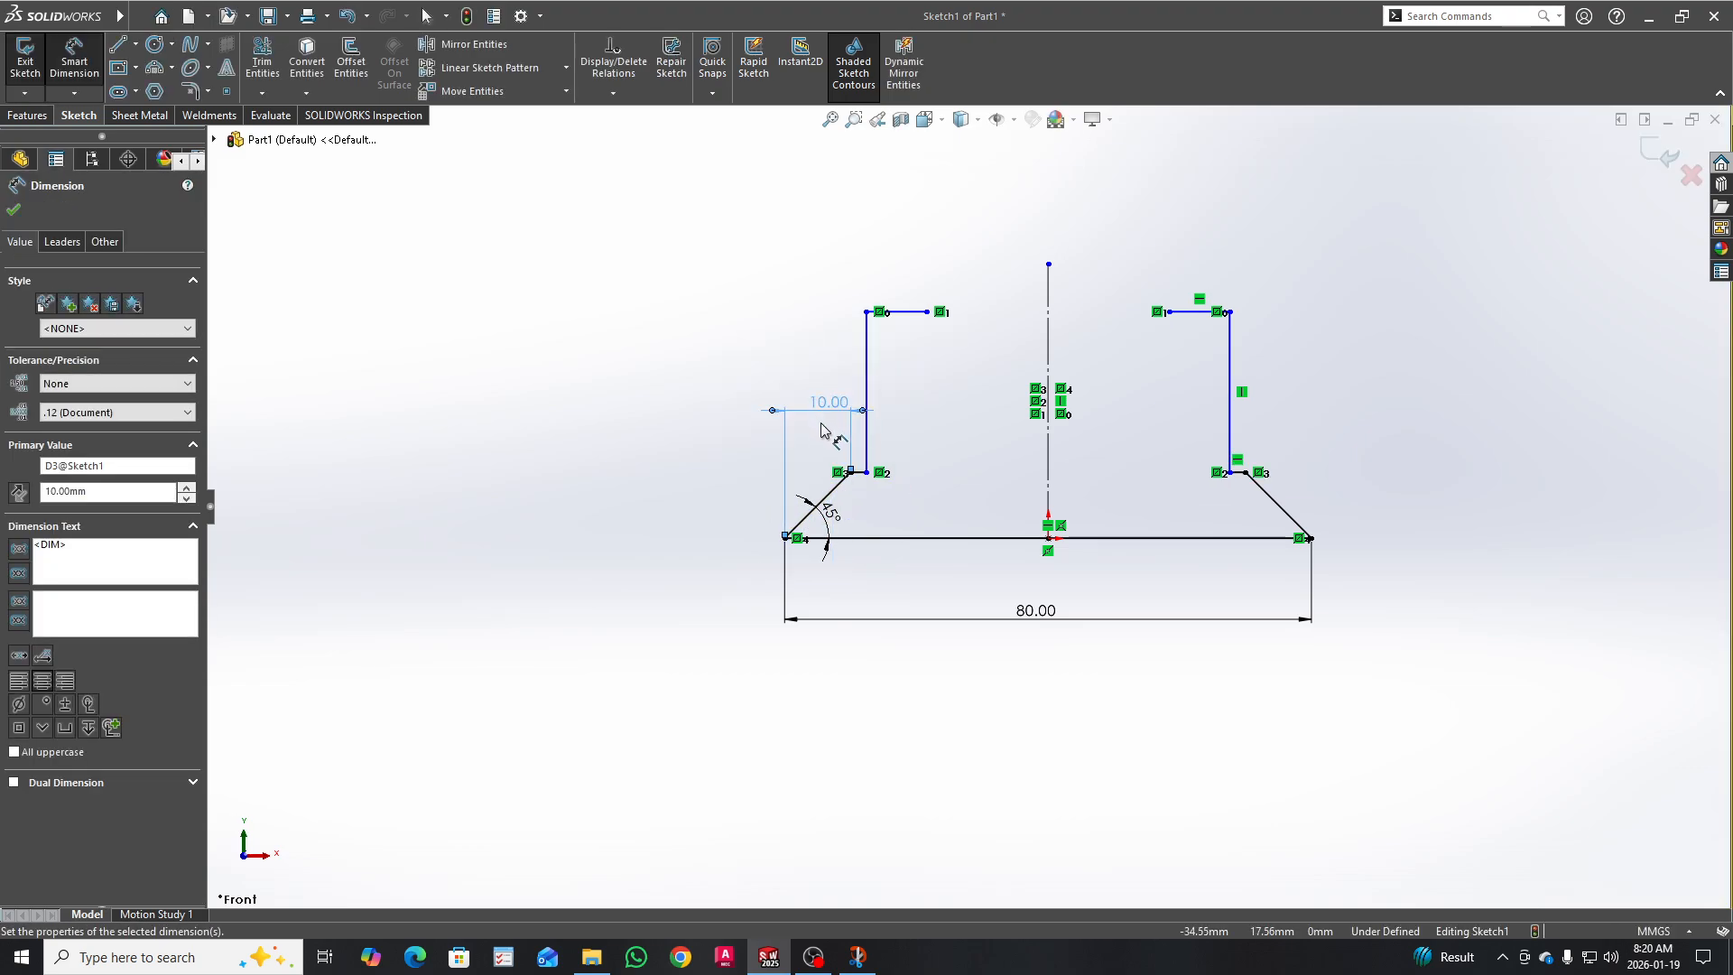
Step: Dimension the profile's height from the base line to the short top line and set it to 40 mm
click(913, 316)
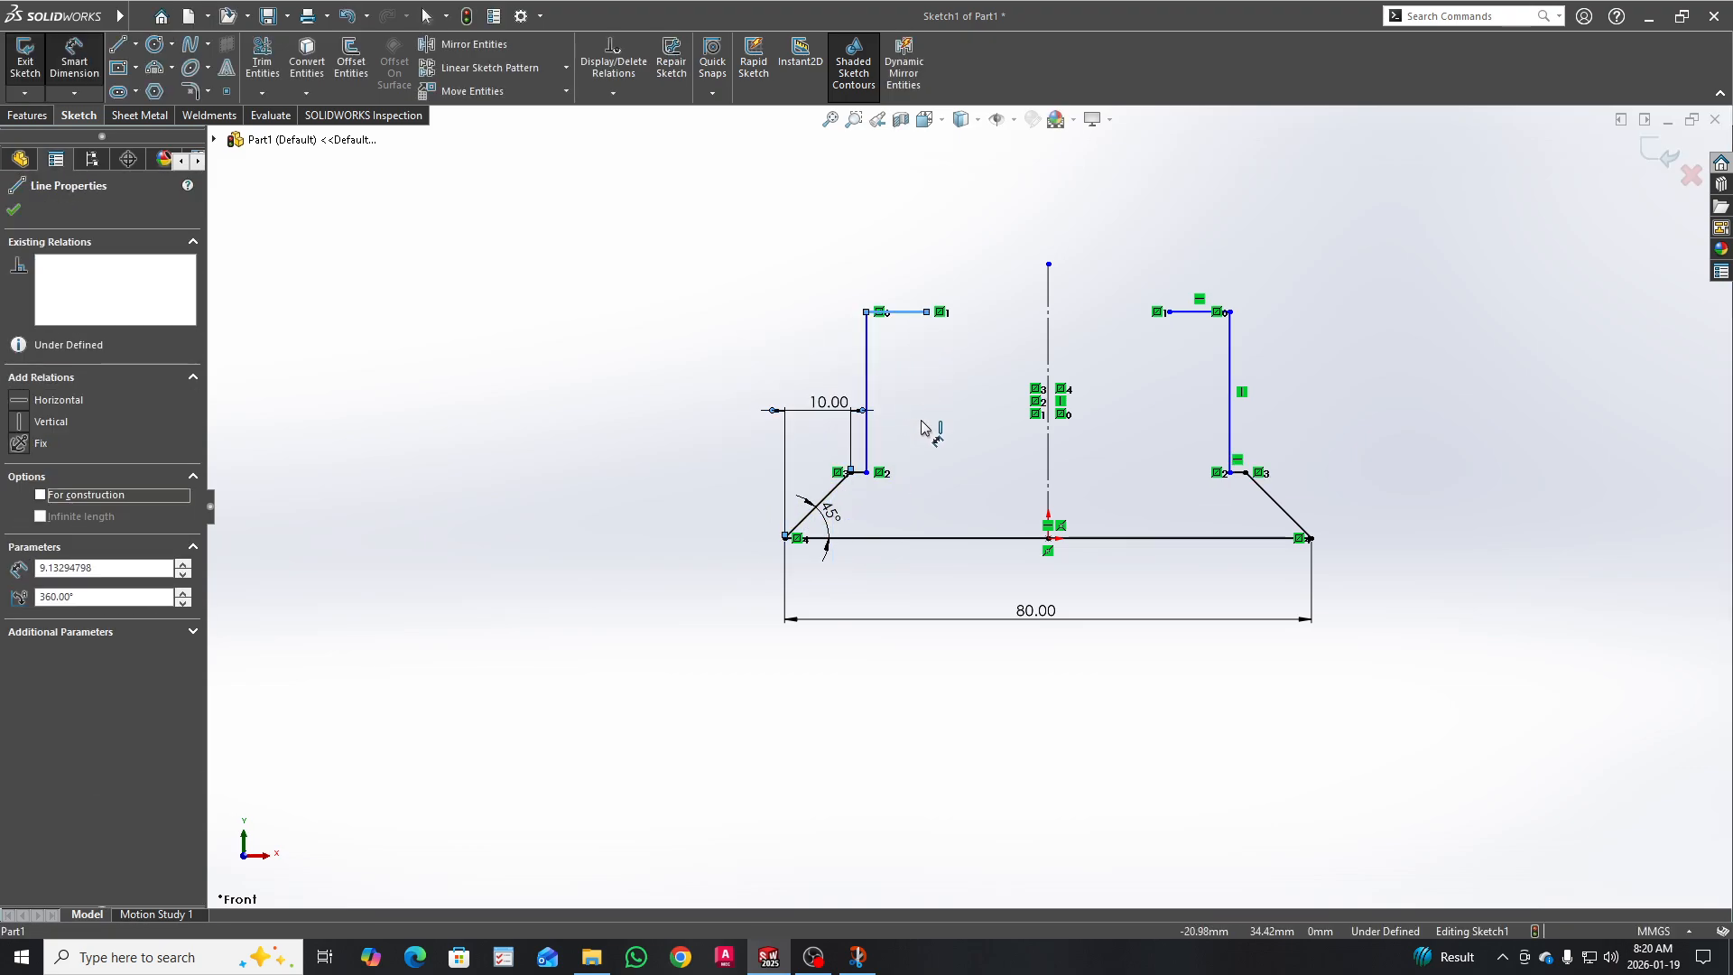
click(917, 540)
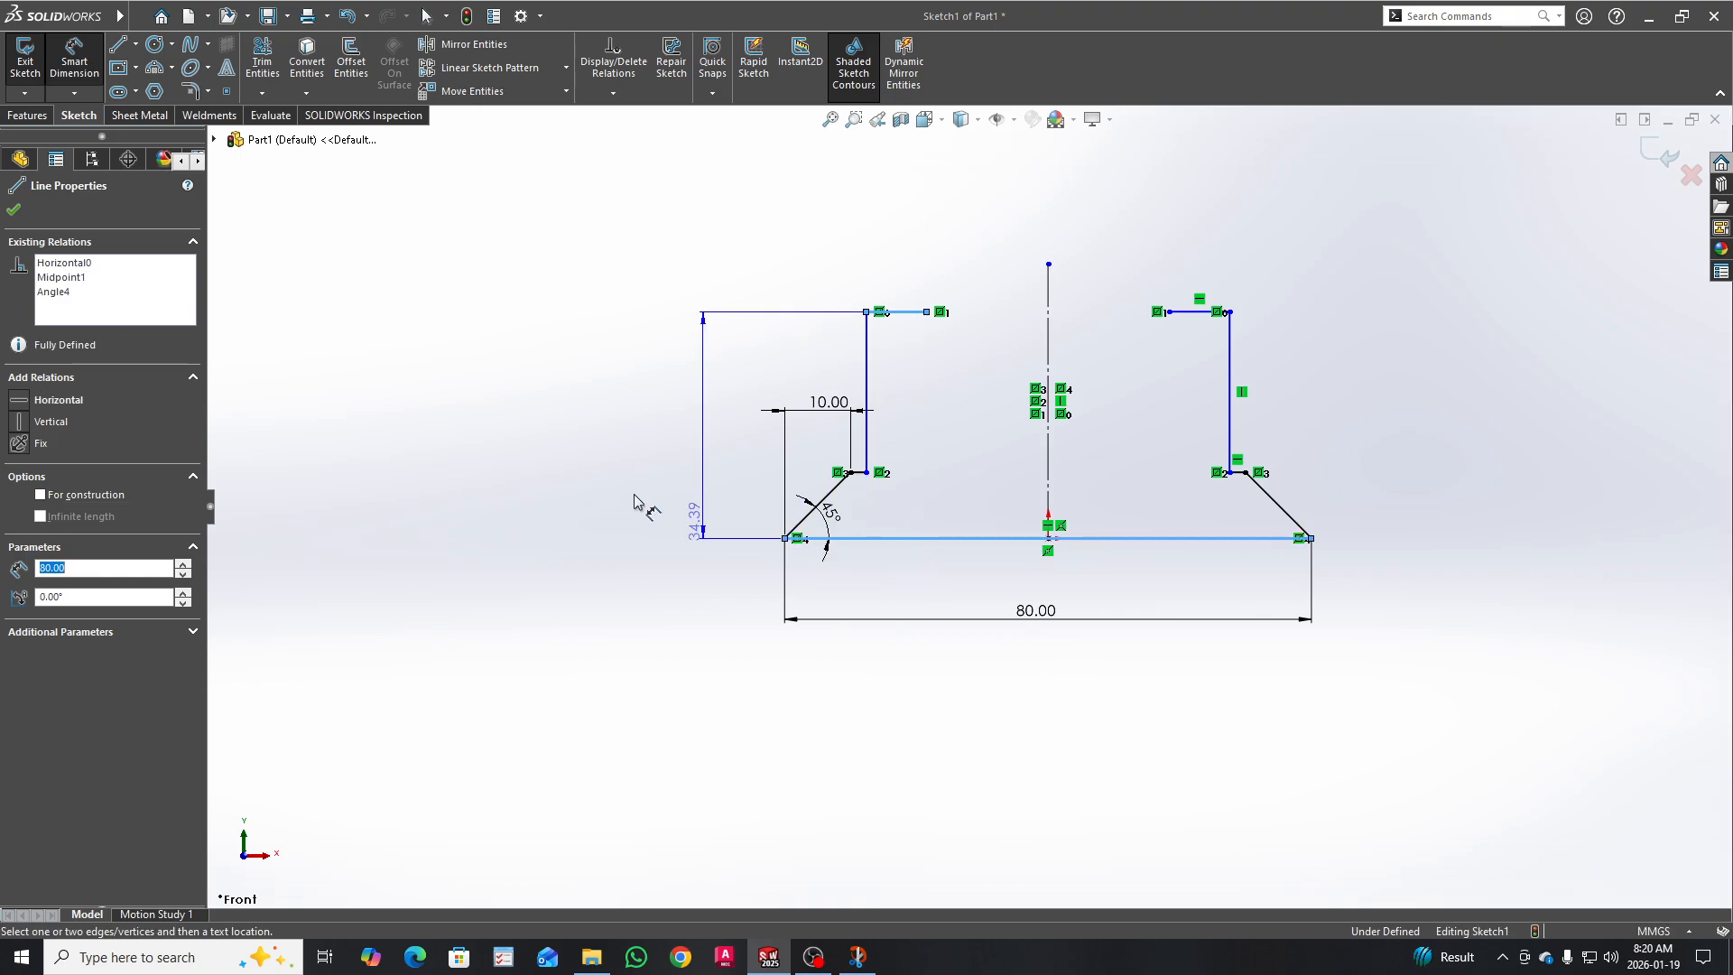
click(589, 442)
text(40)
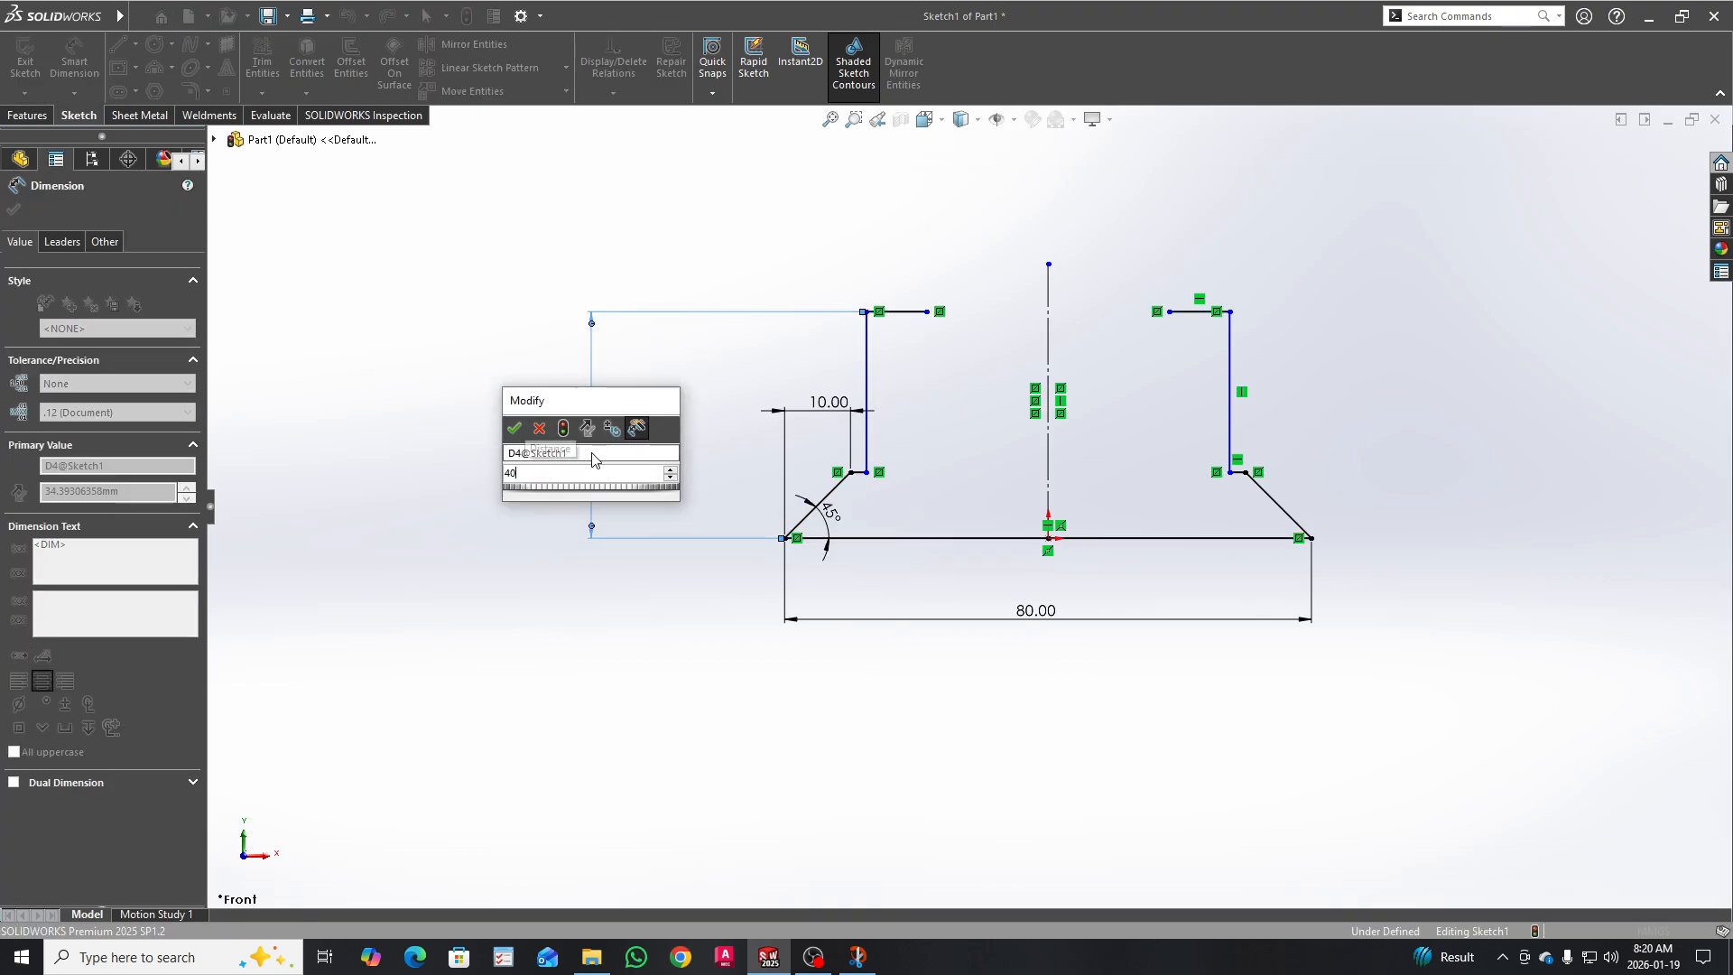
key(Return)
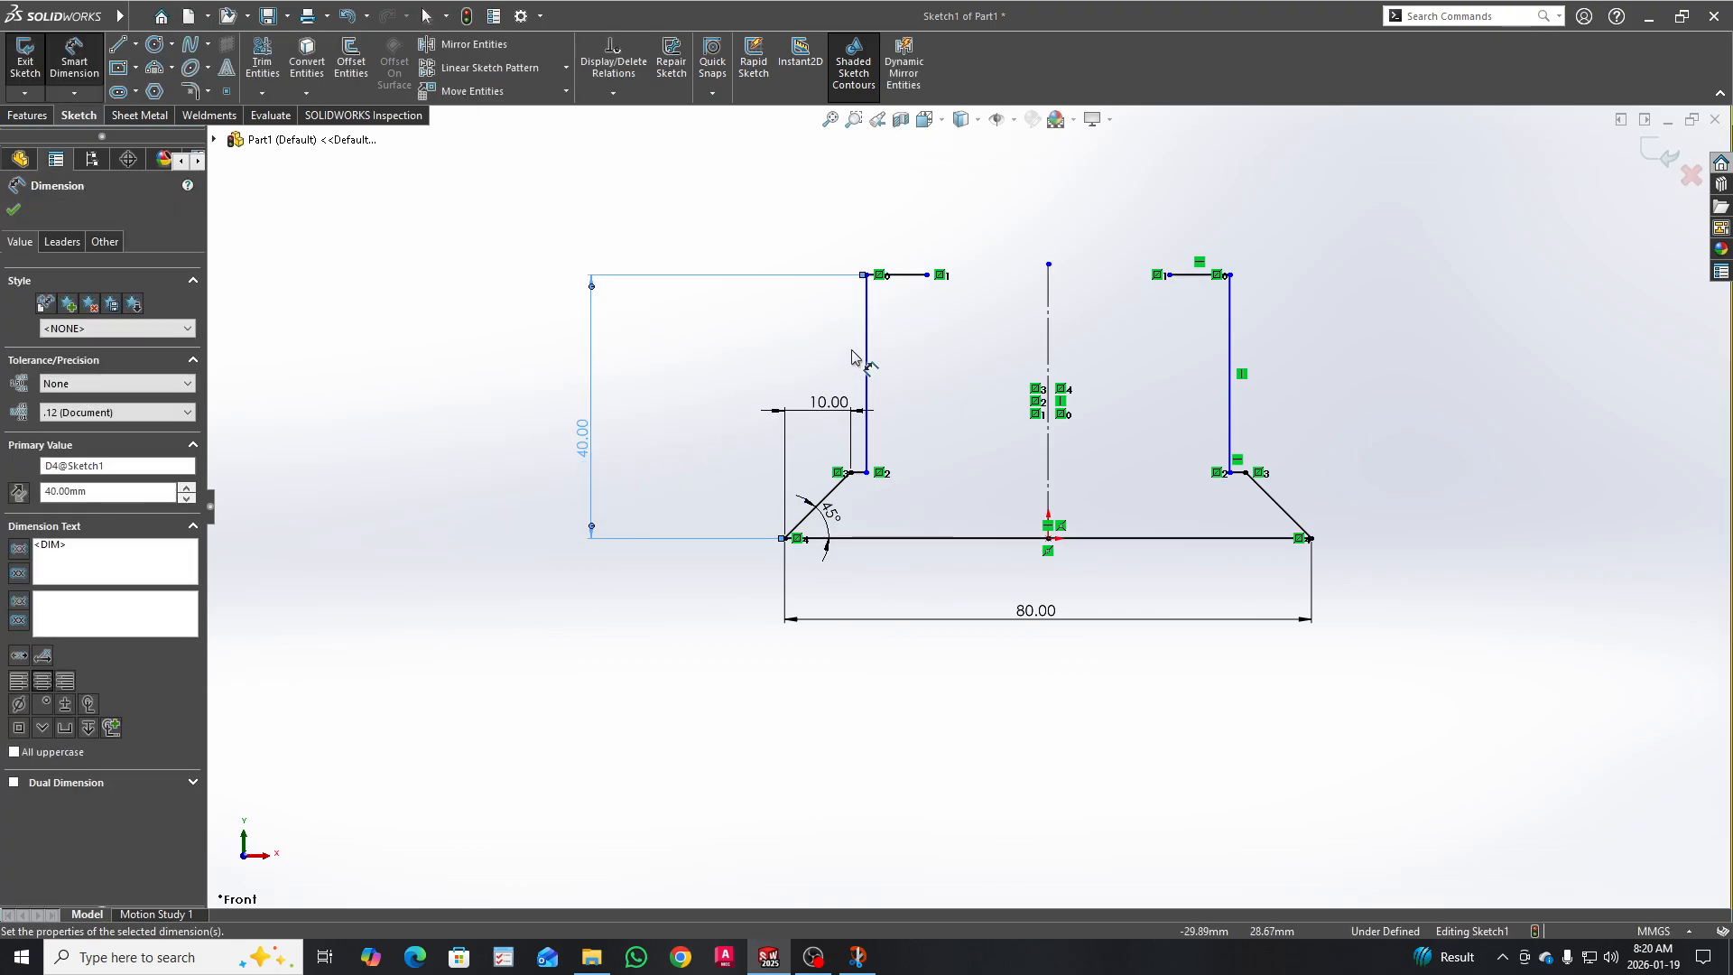
Step: Dimension the distance between the two vertical sides and set it to 40 mm
click(866, 298)
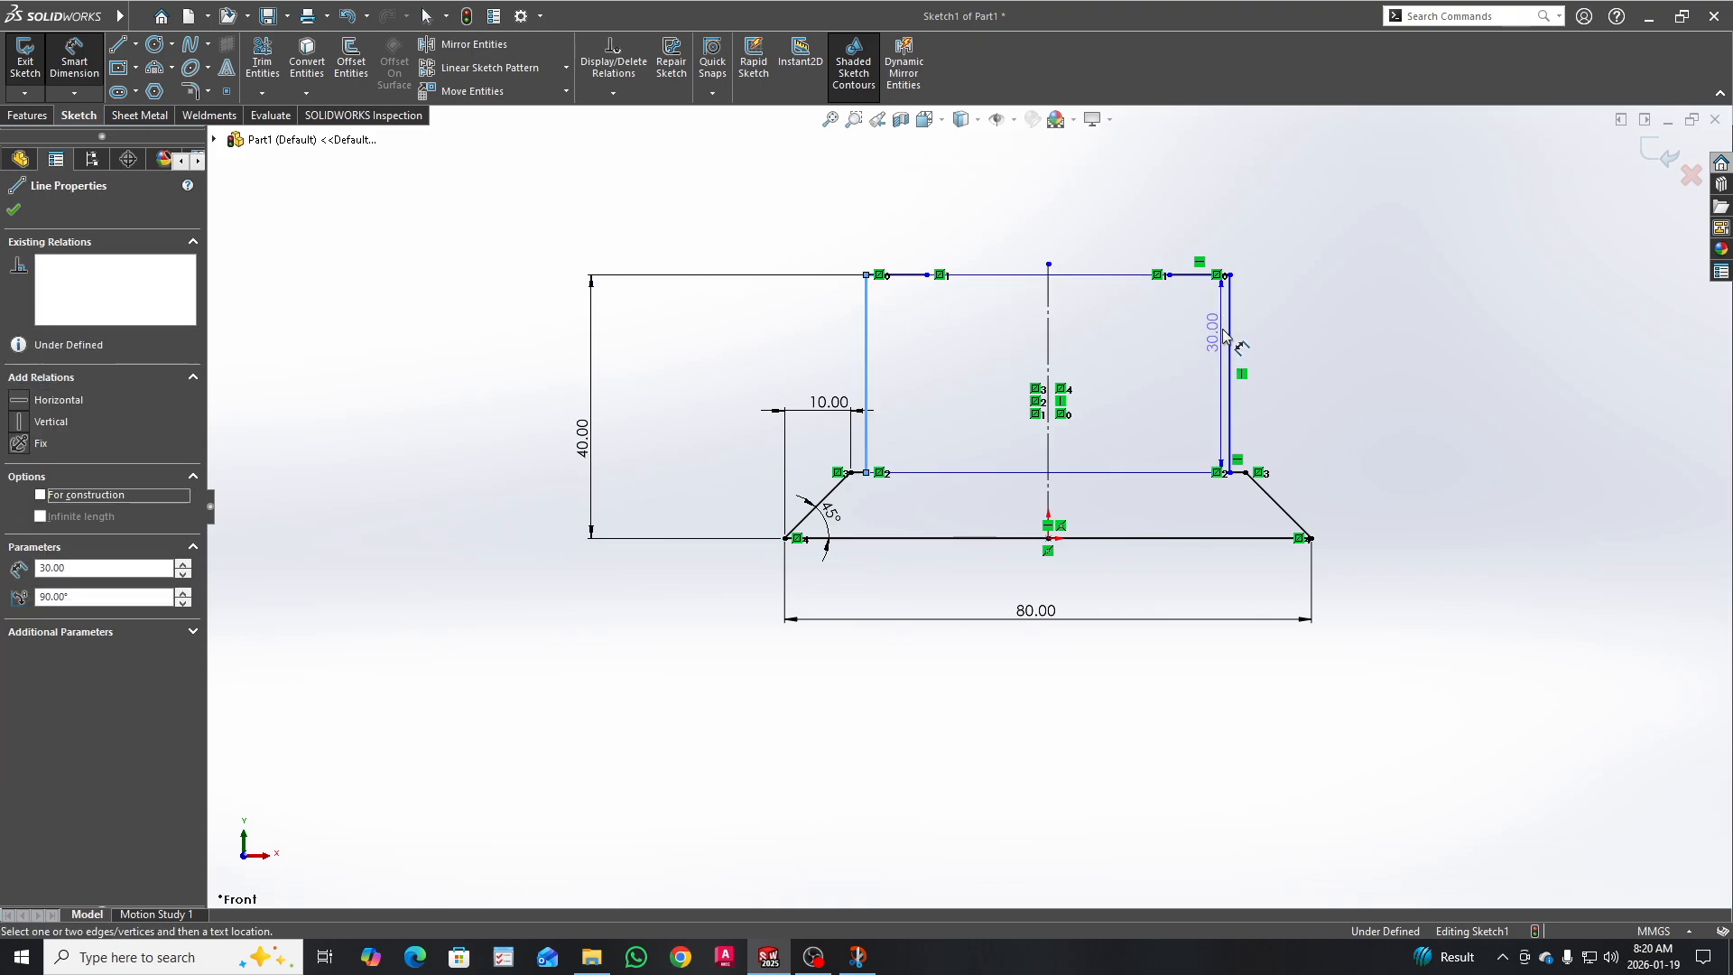
click(1230, 330)
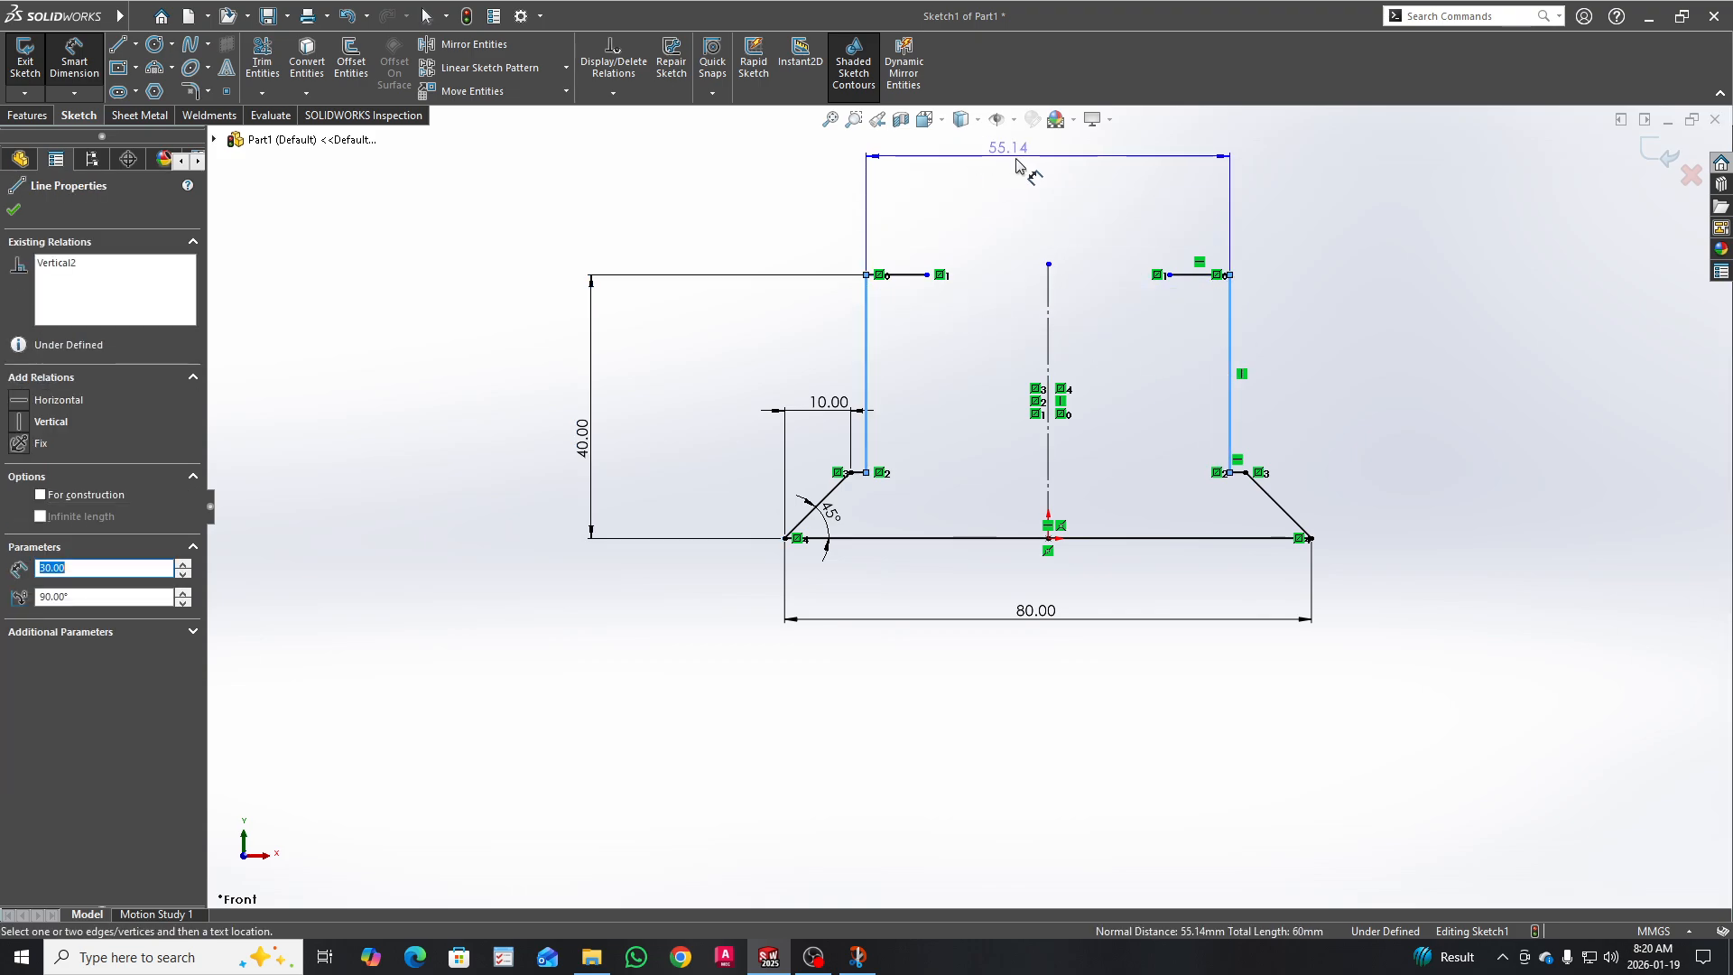
click(1026, 166)
text(40)
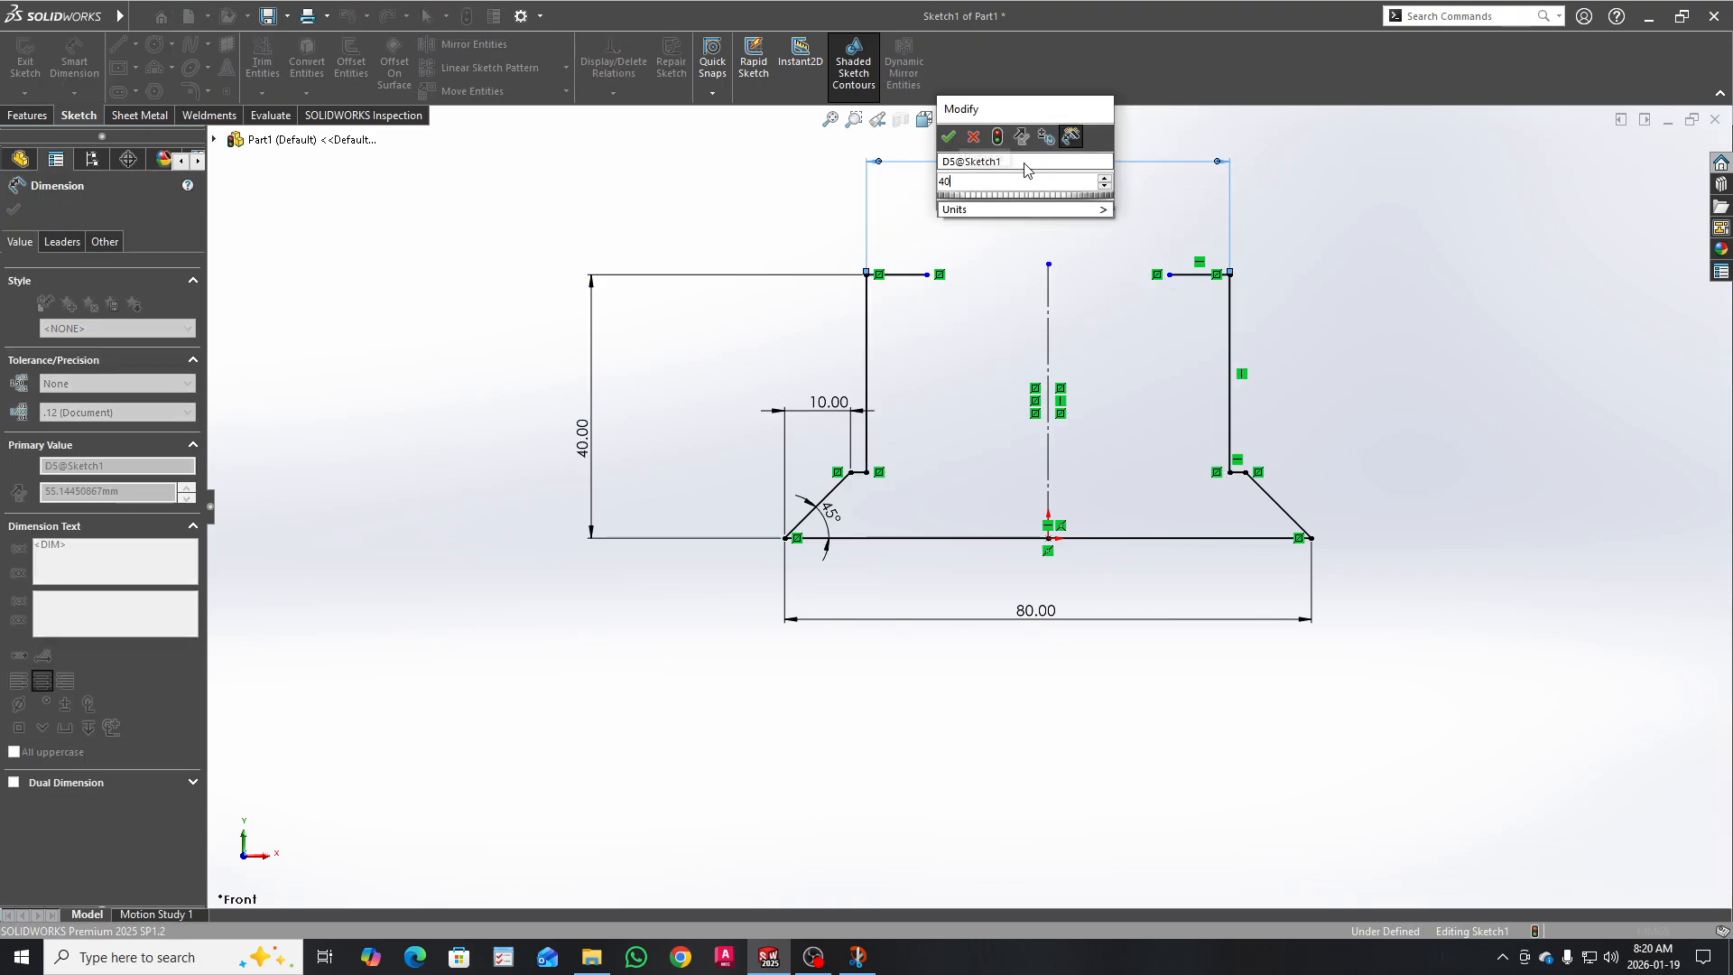
key(Return)
scroll(1027, 237, down, 4)
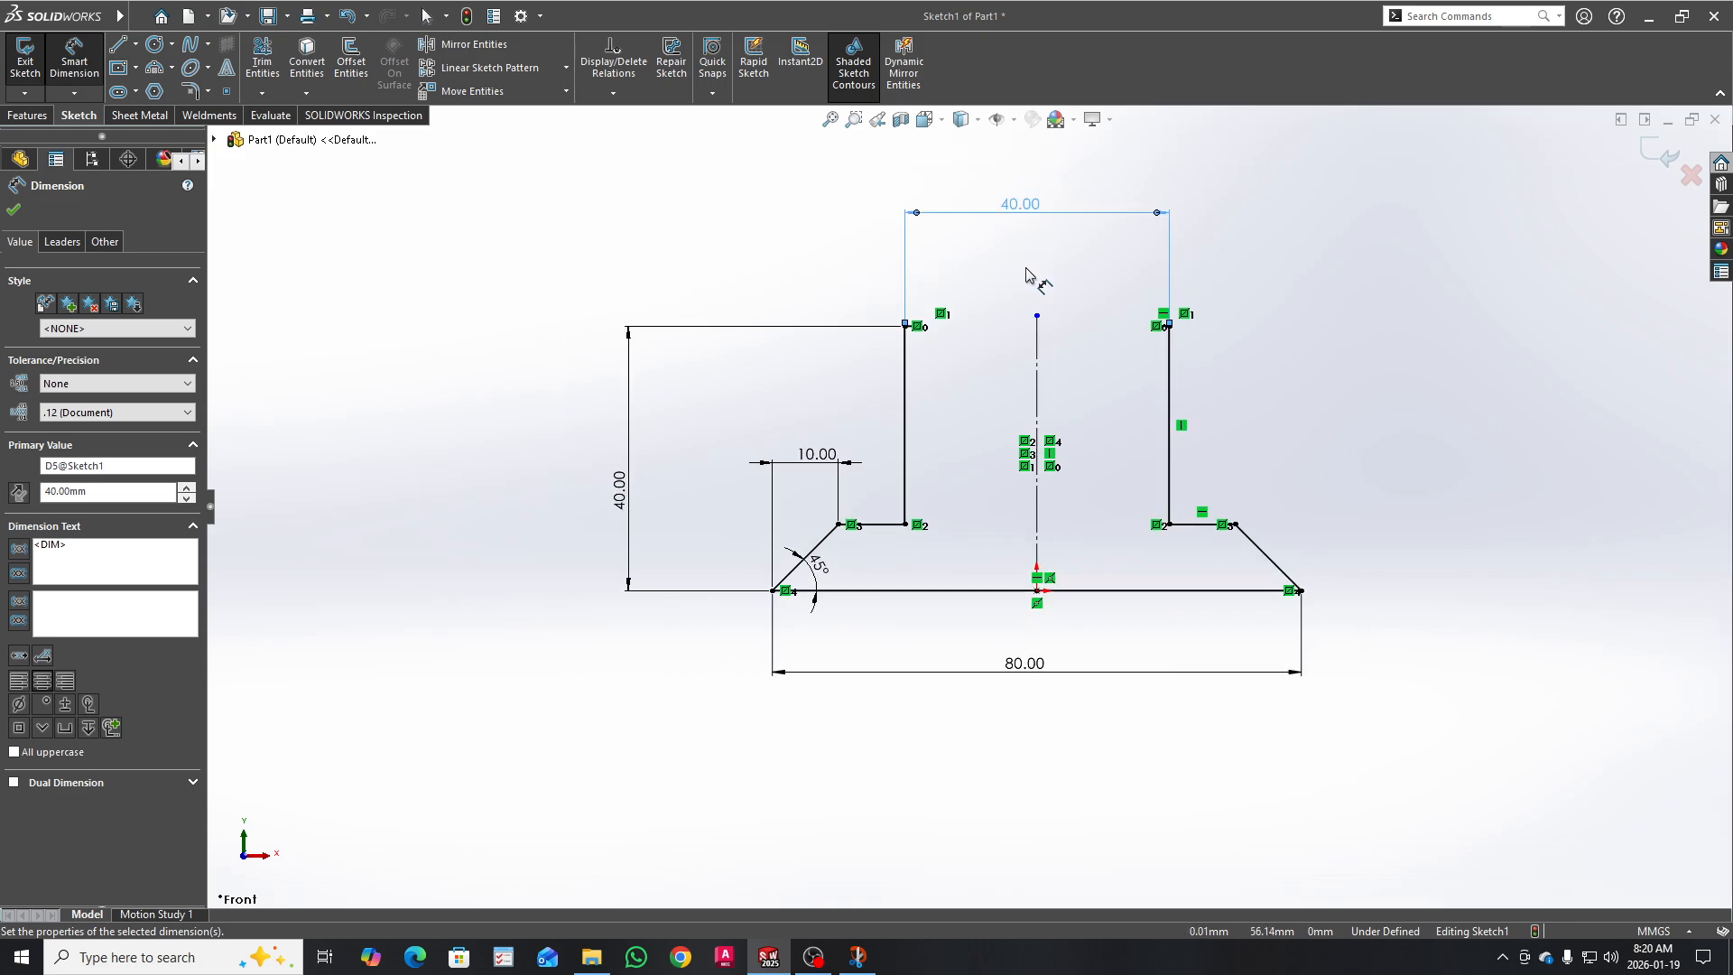
Step: Draw a downward-bulging three-point arc of about 35.7 mm radius between the inner ends of the two short top lines
scroll(836, 489, down, 3)
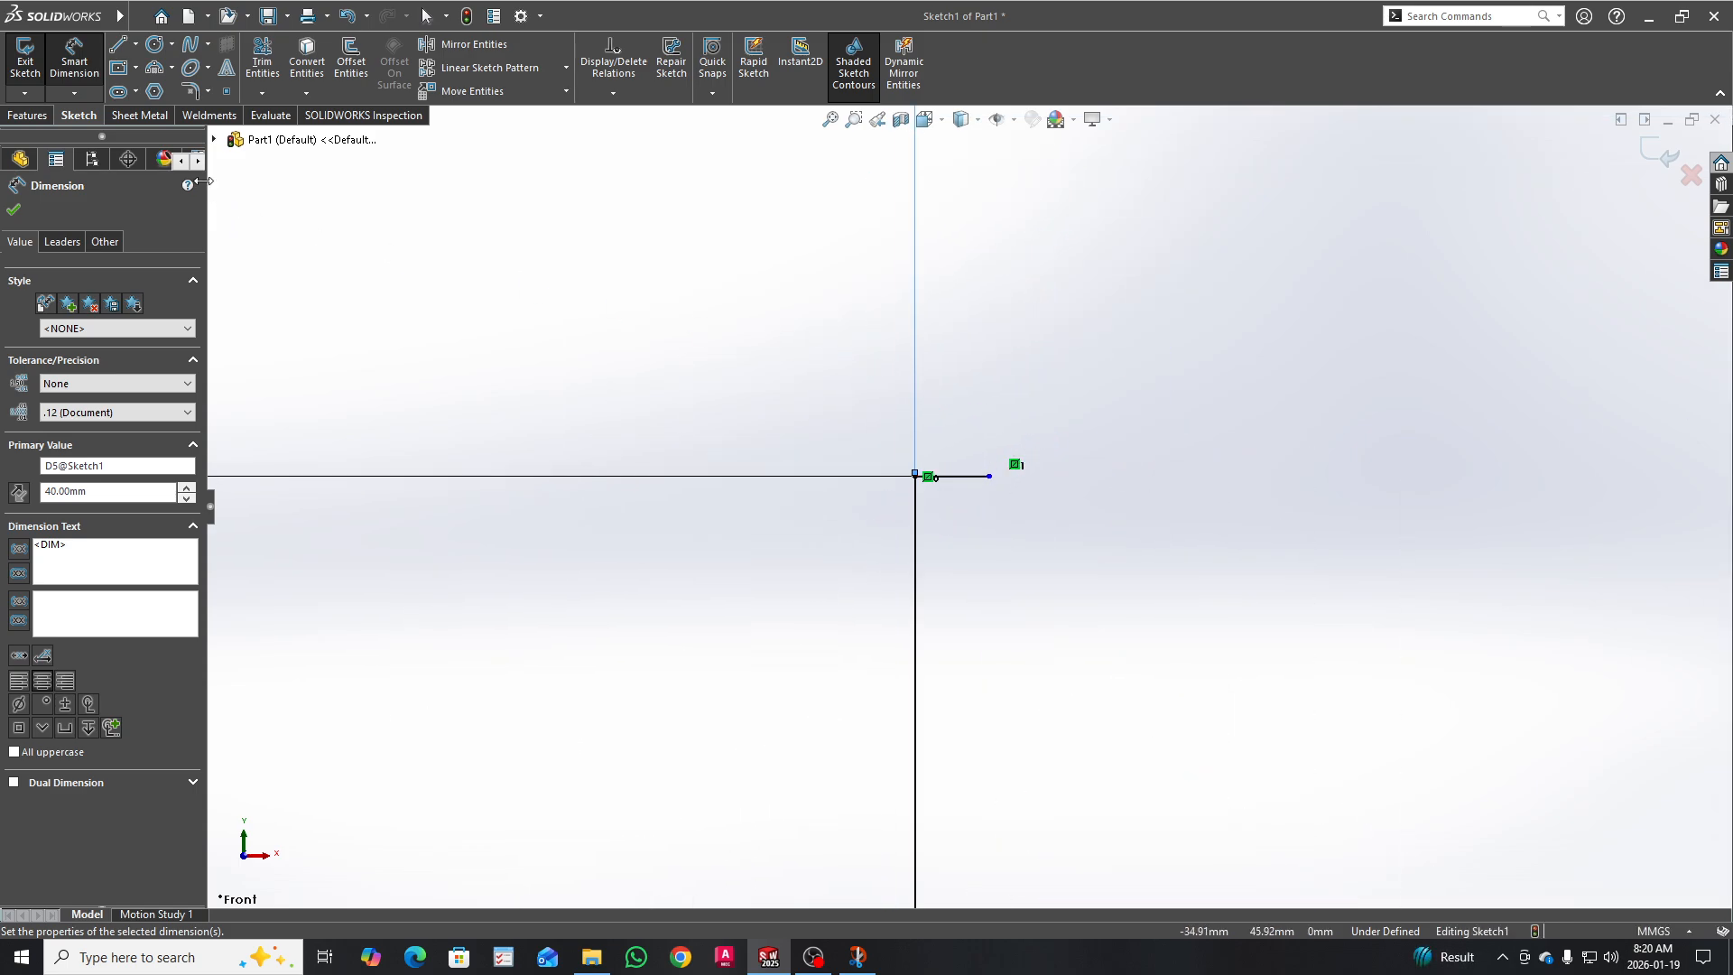
click(156, 68)
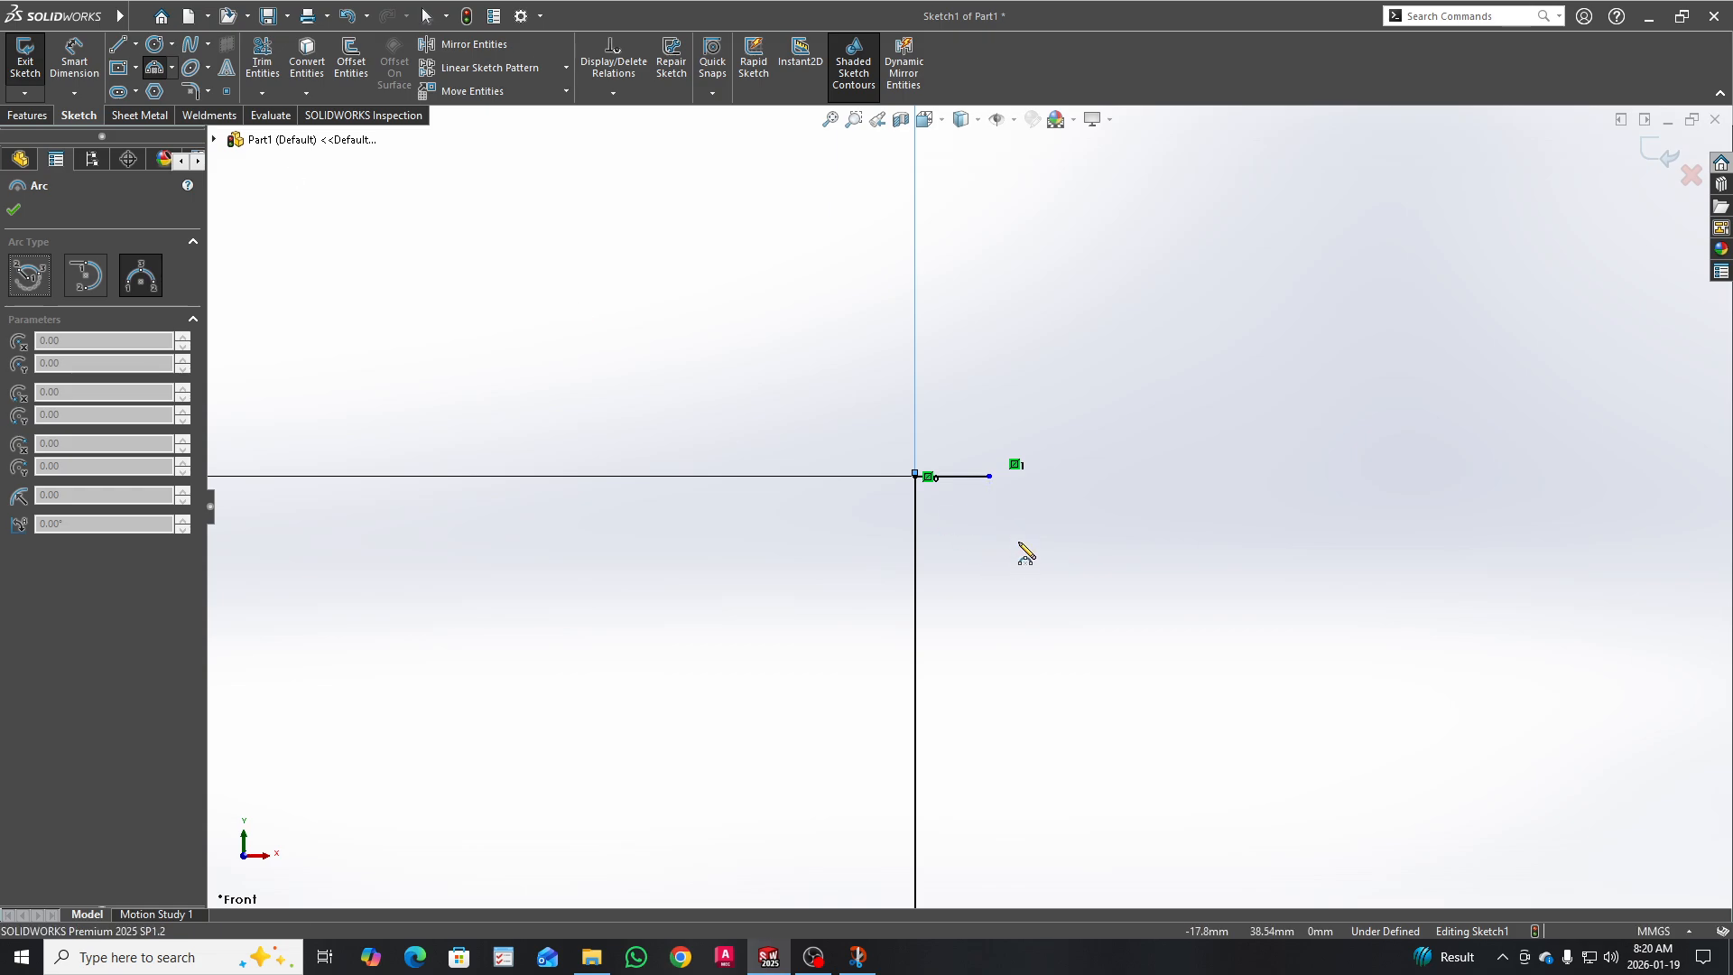
click(990, 477)
scroll(1220, 605, up, 4)
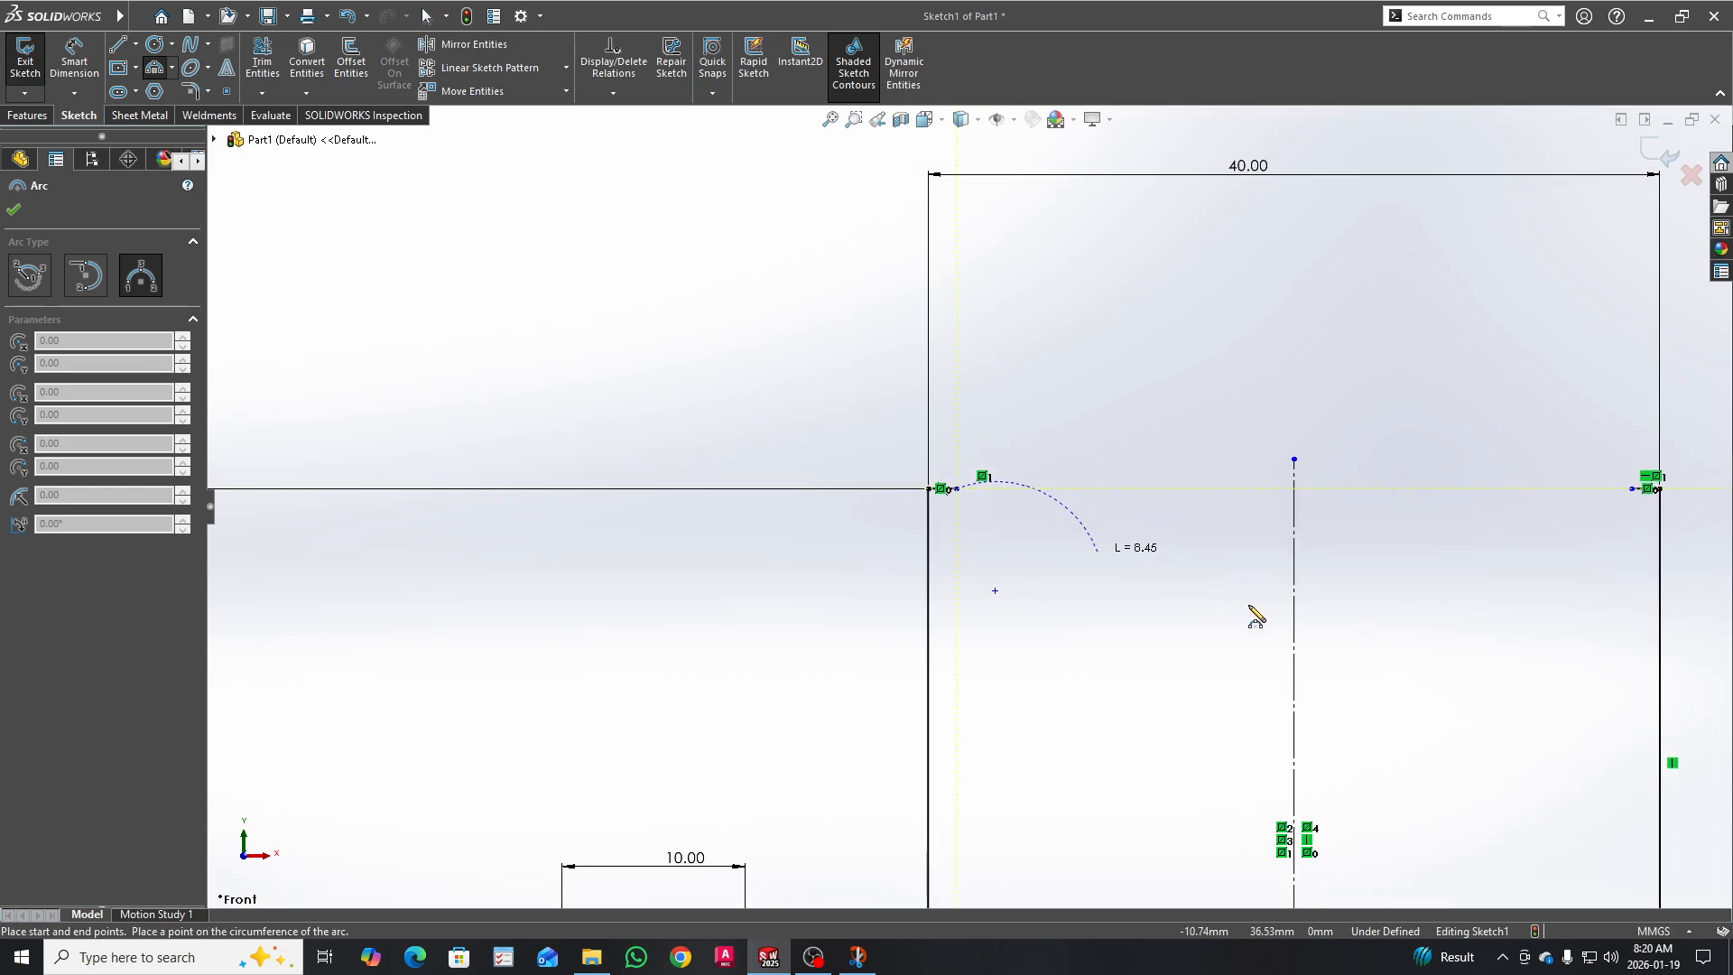
scroll(1251, 542, down, 5)
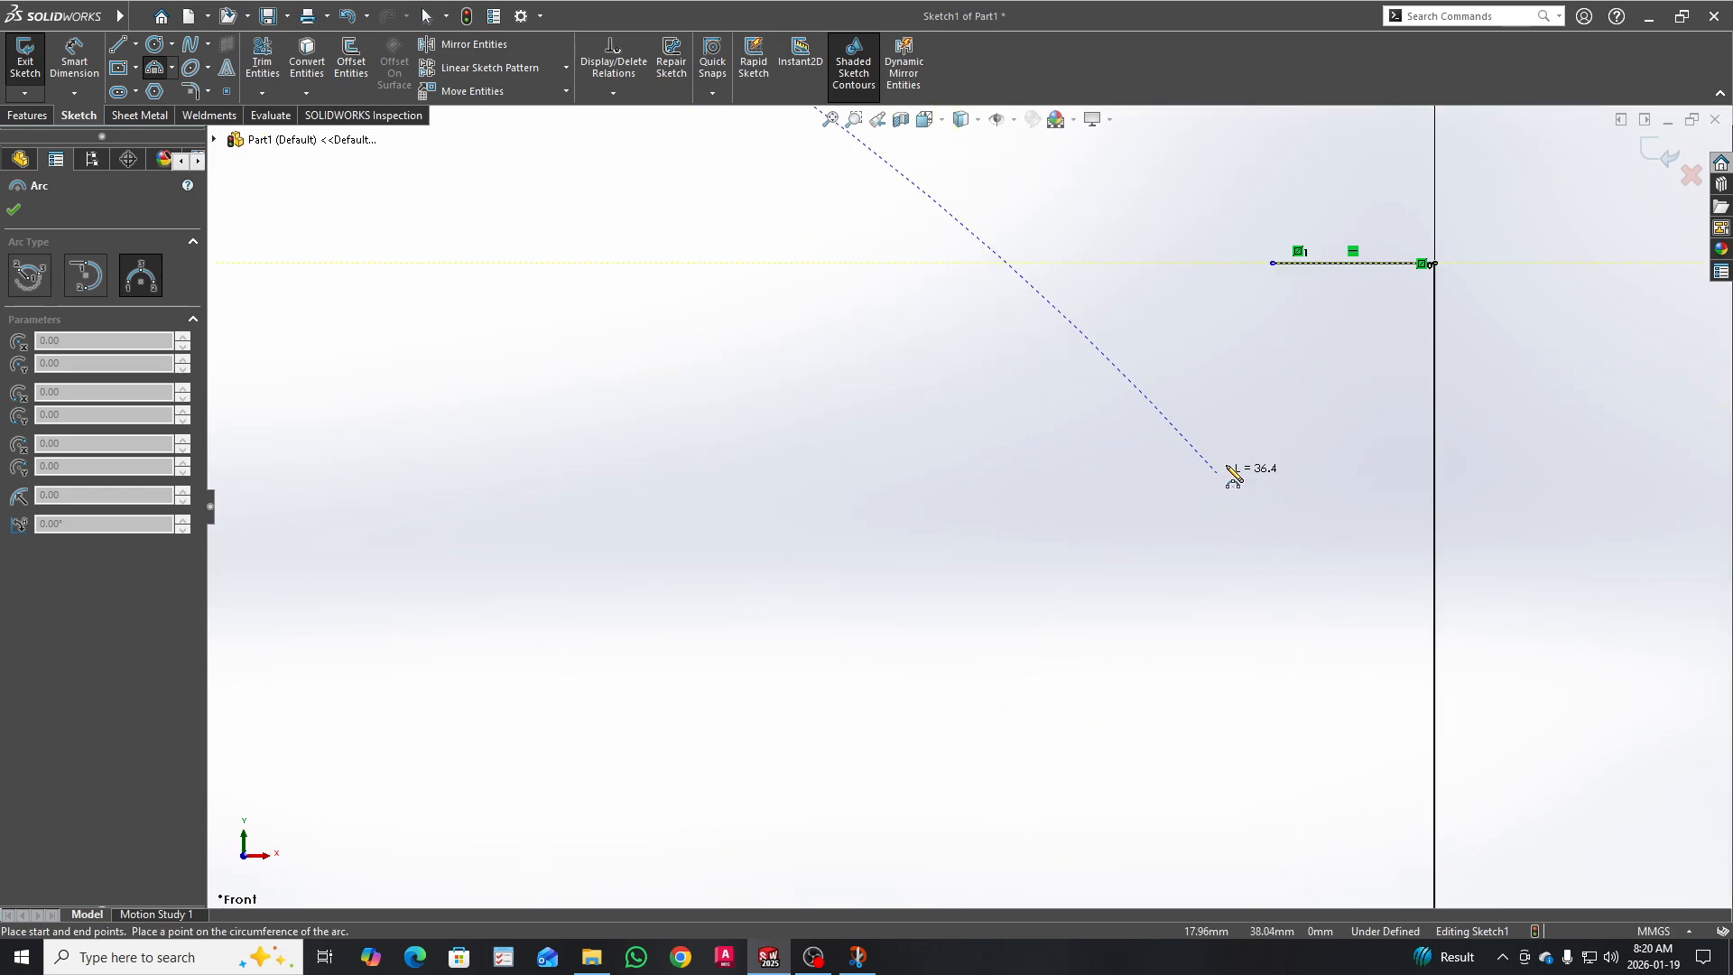
click(1273, 262)
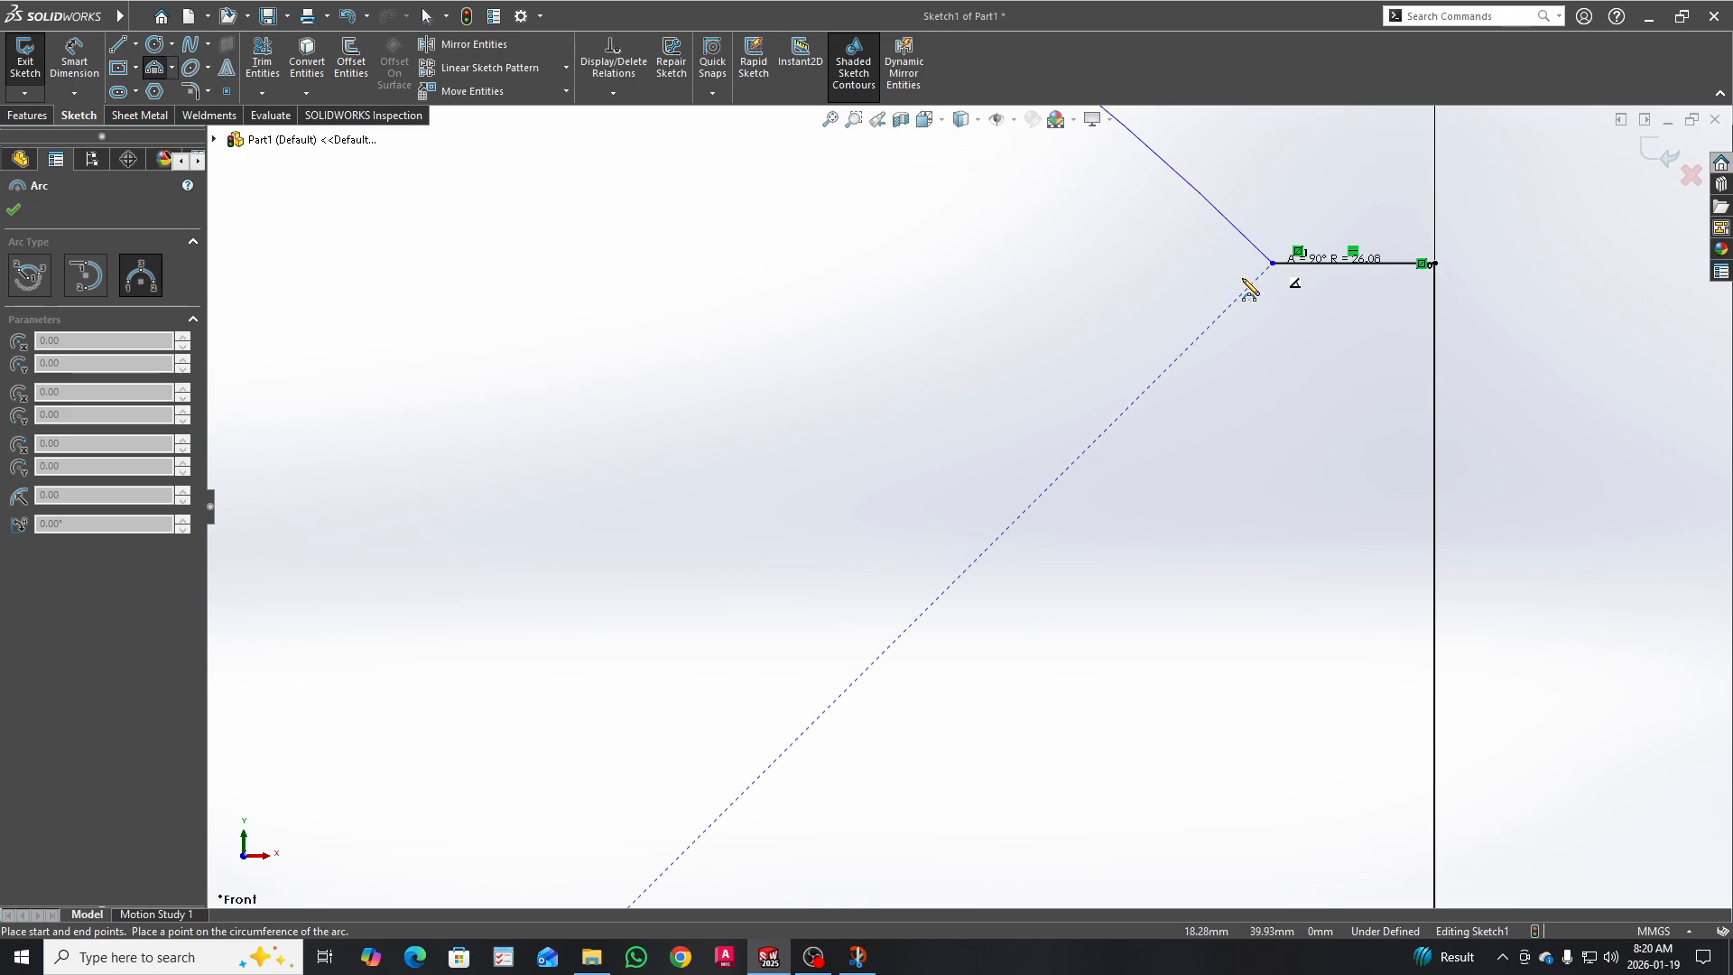
scroll(991, 483, up, 5)
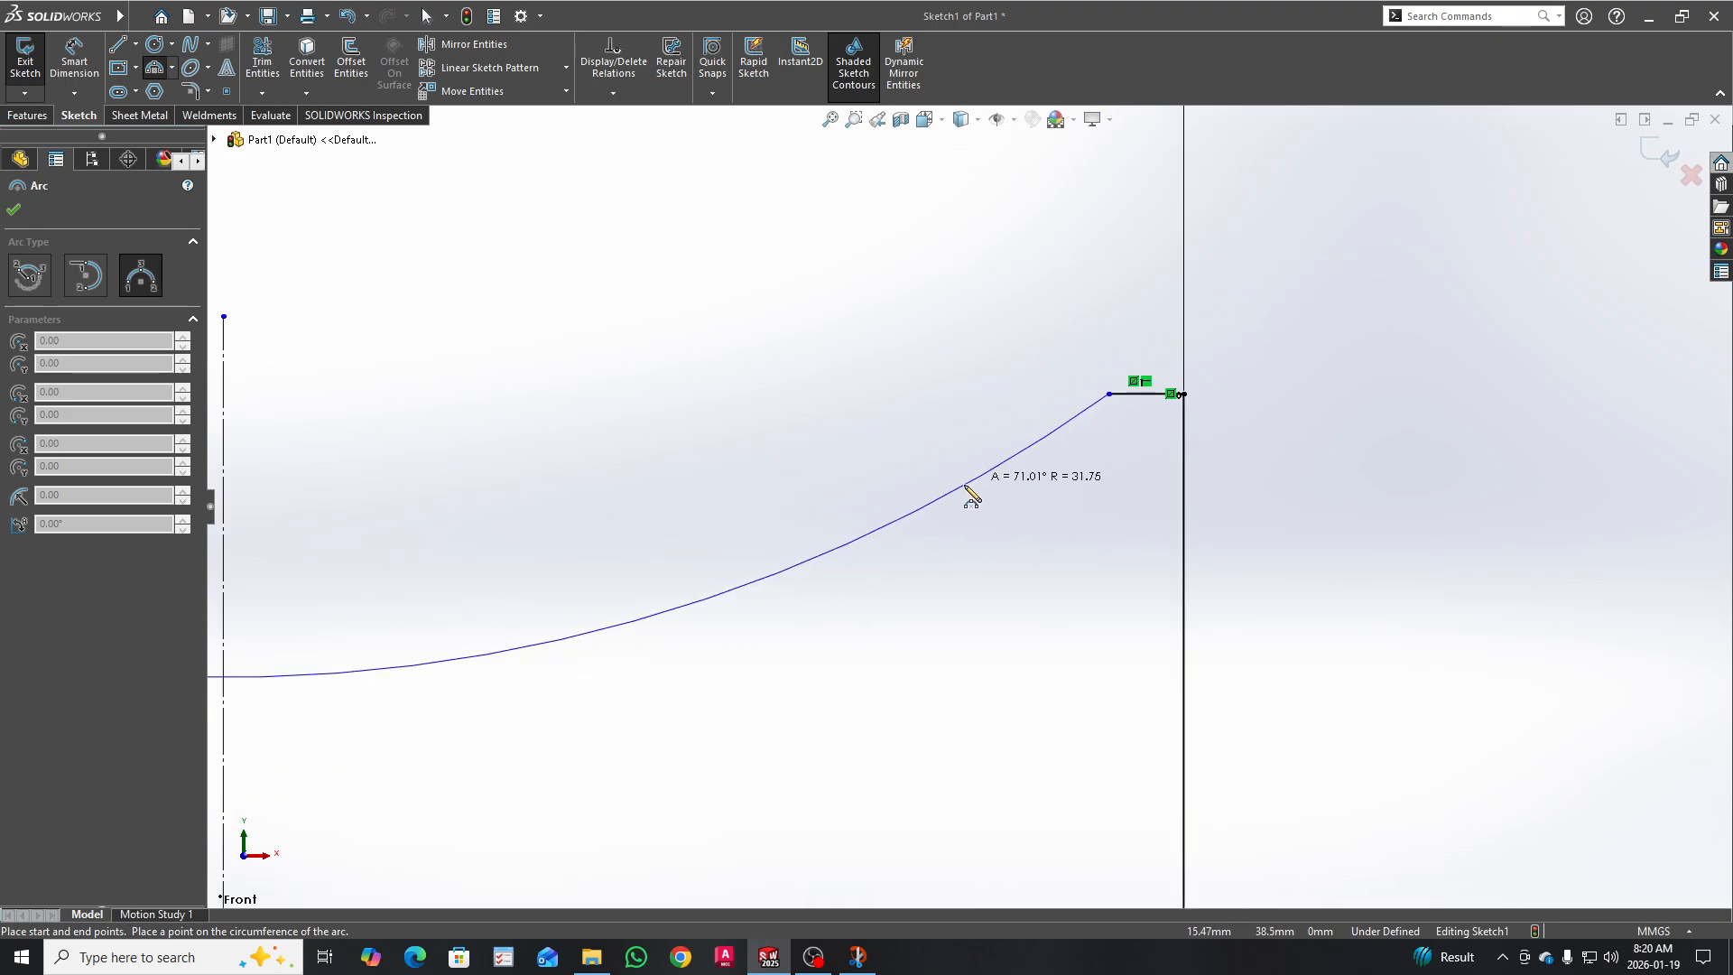
click(717, 568)
scroll(749, 528, up, 3)
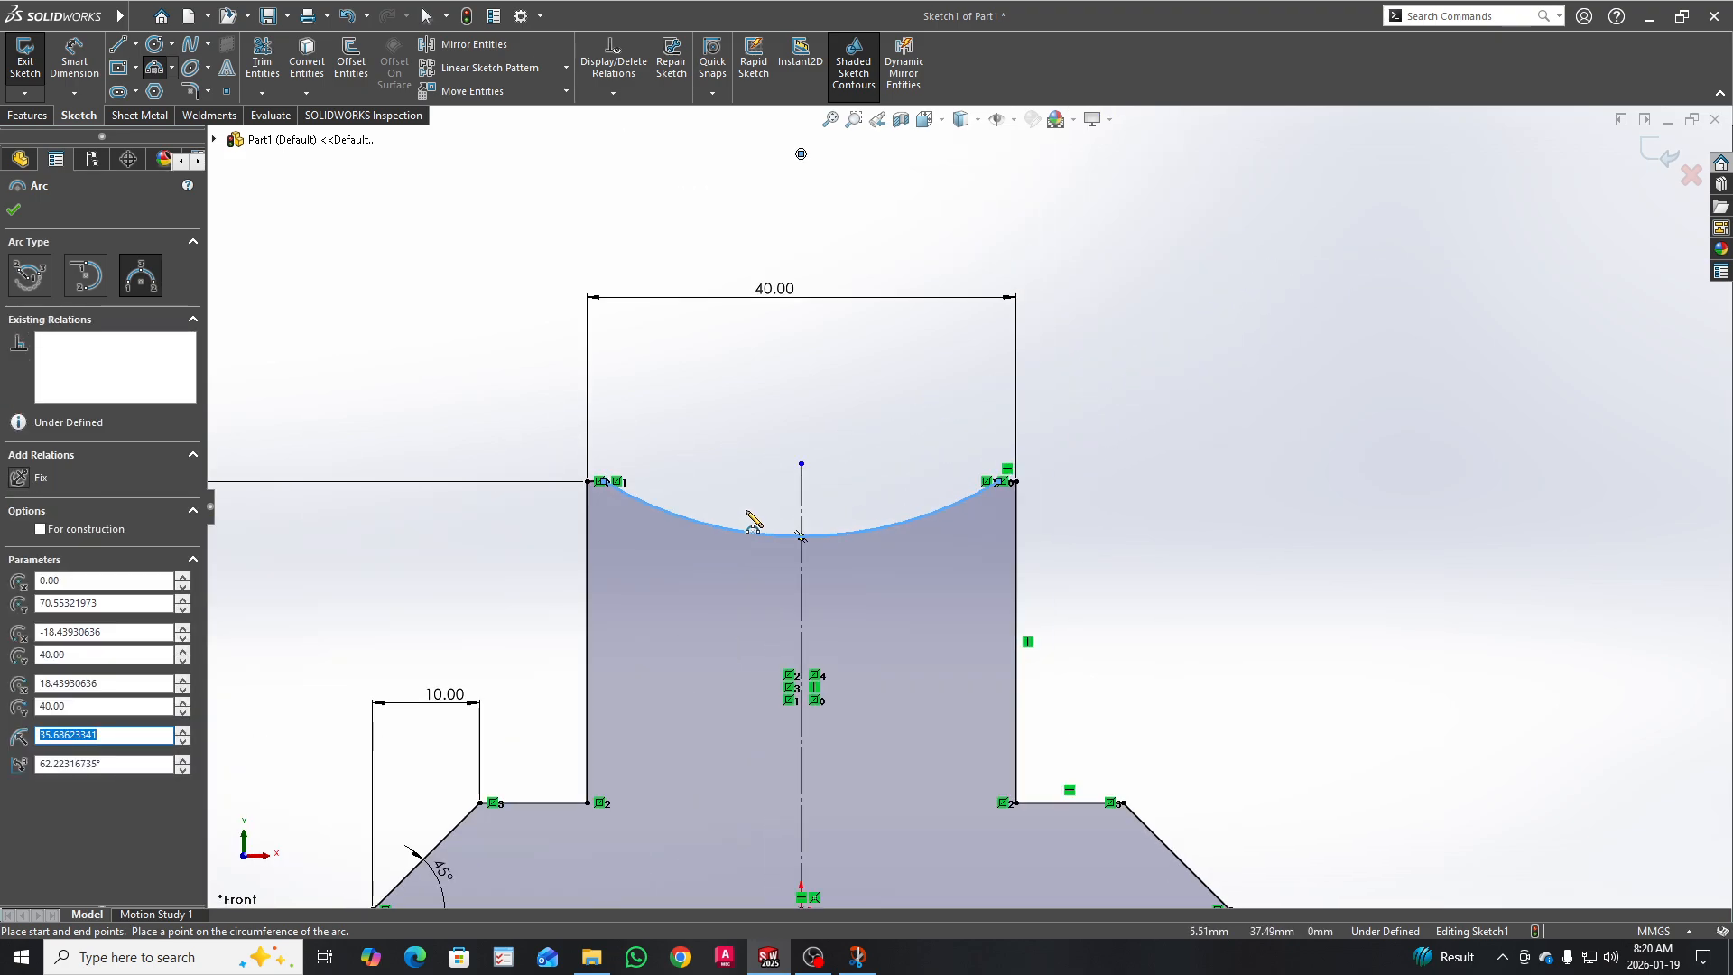
Step: Draw a second downward-bulging three-point arc of about 28.3 mm radius between the profile's two outer top corners
scroll(646, 500, down, 5)
click(642, 485)
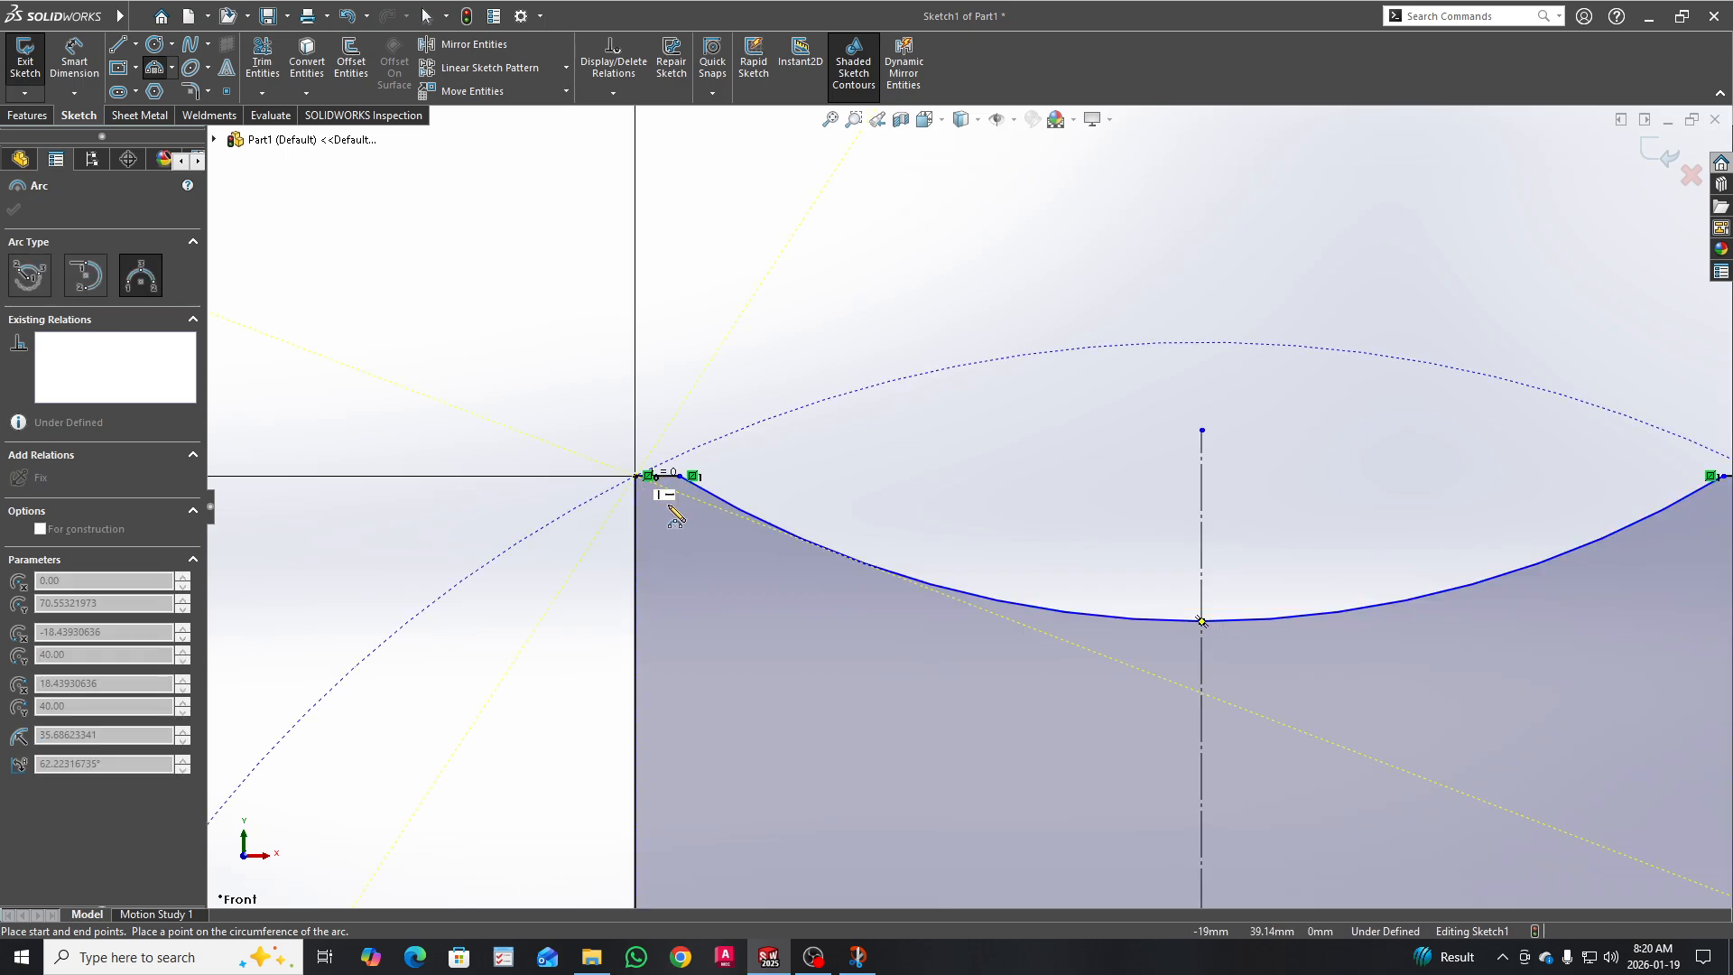
scroll(1096, 669, up, 5)
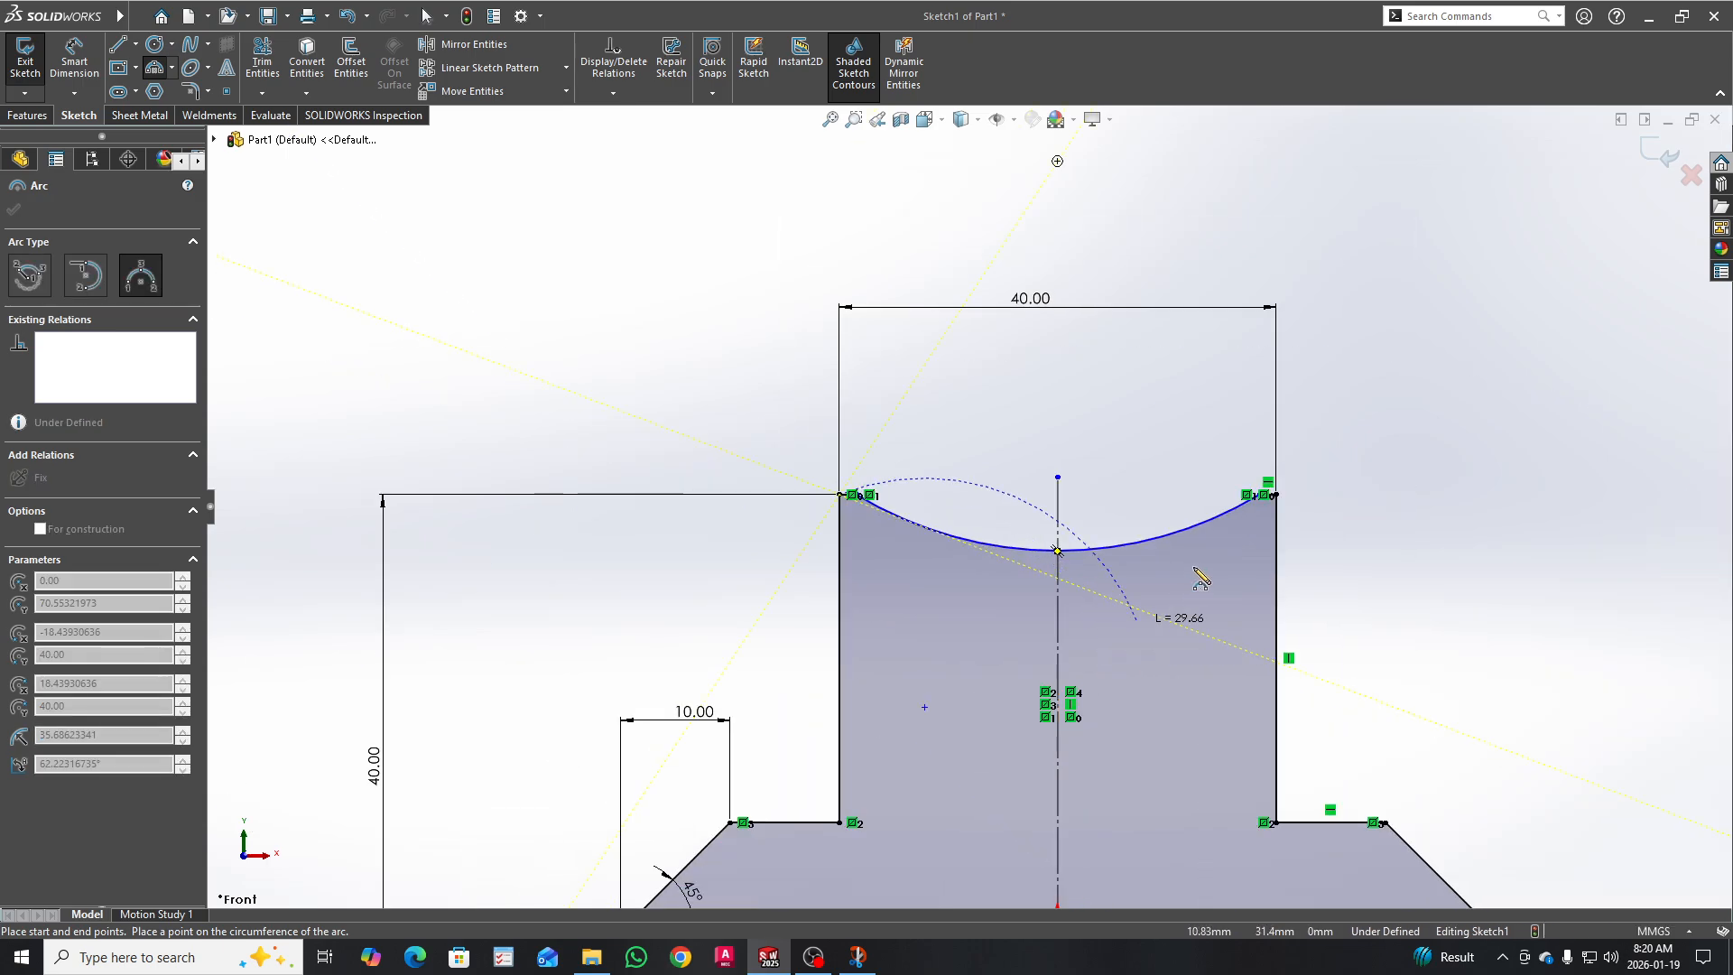
click(1275, 494)
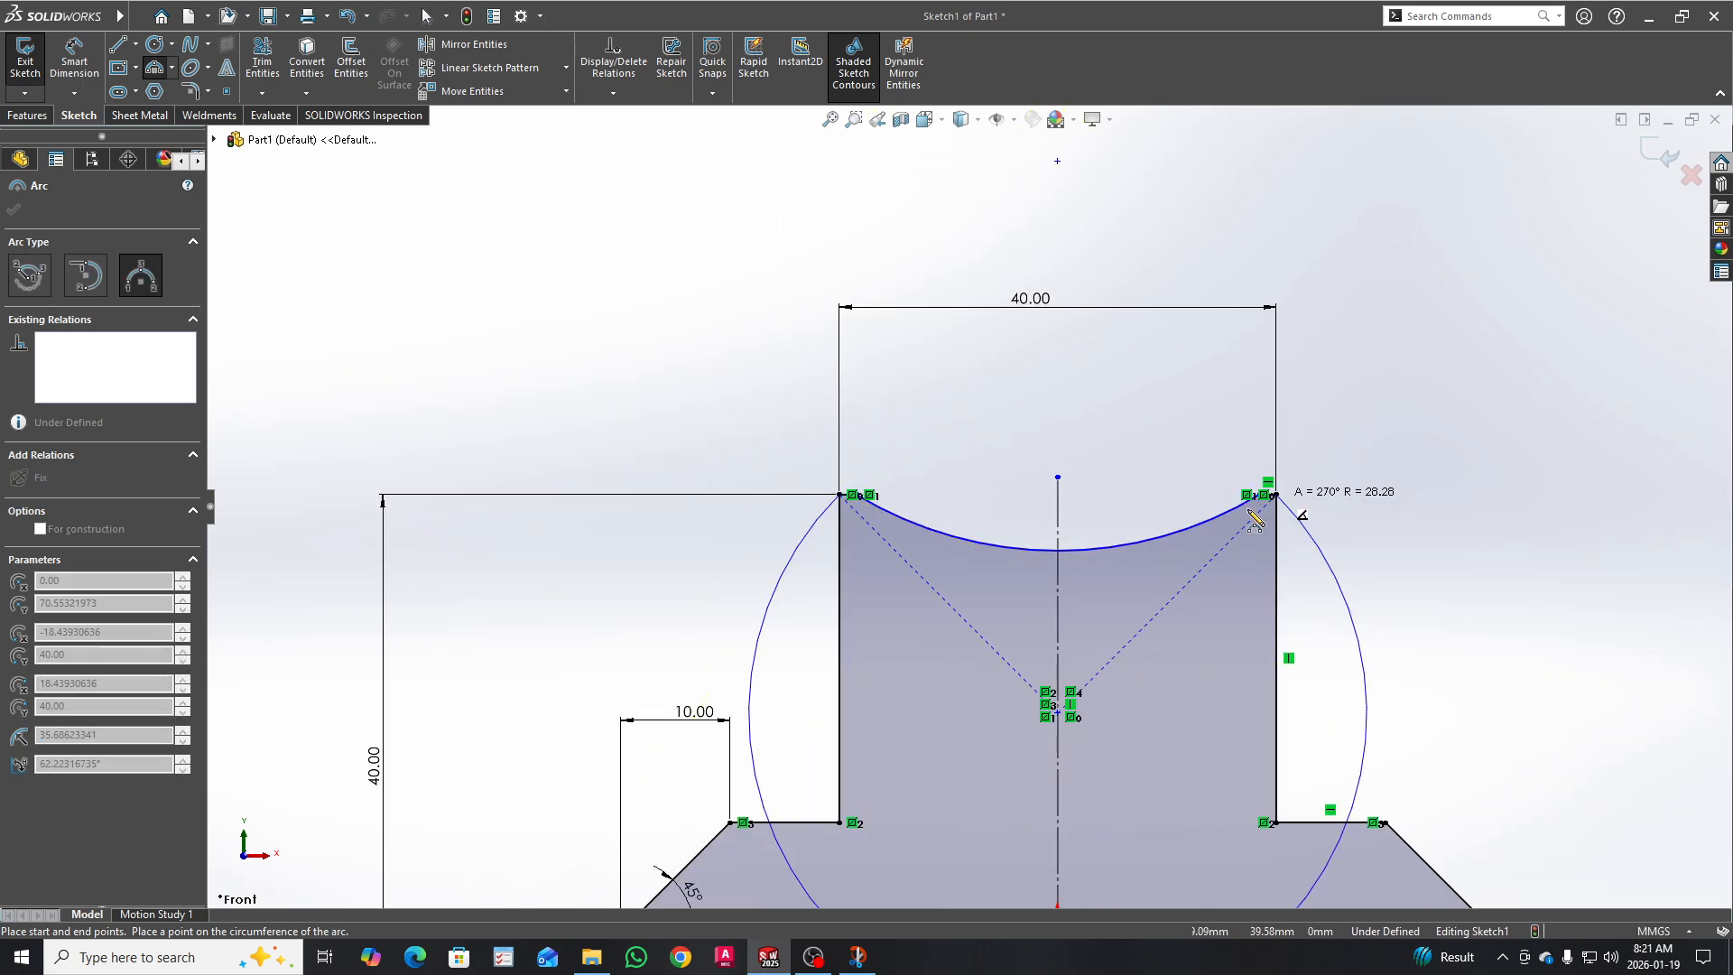
click(1125, 581)
key(Escape)
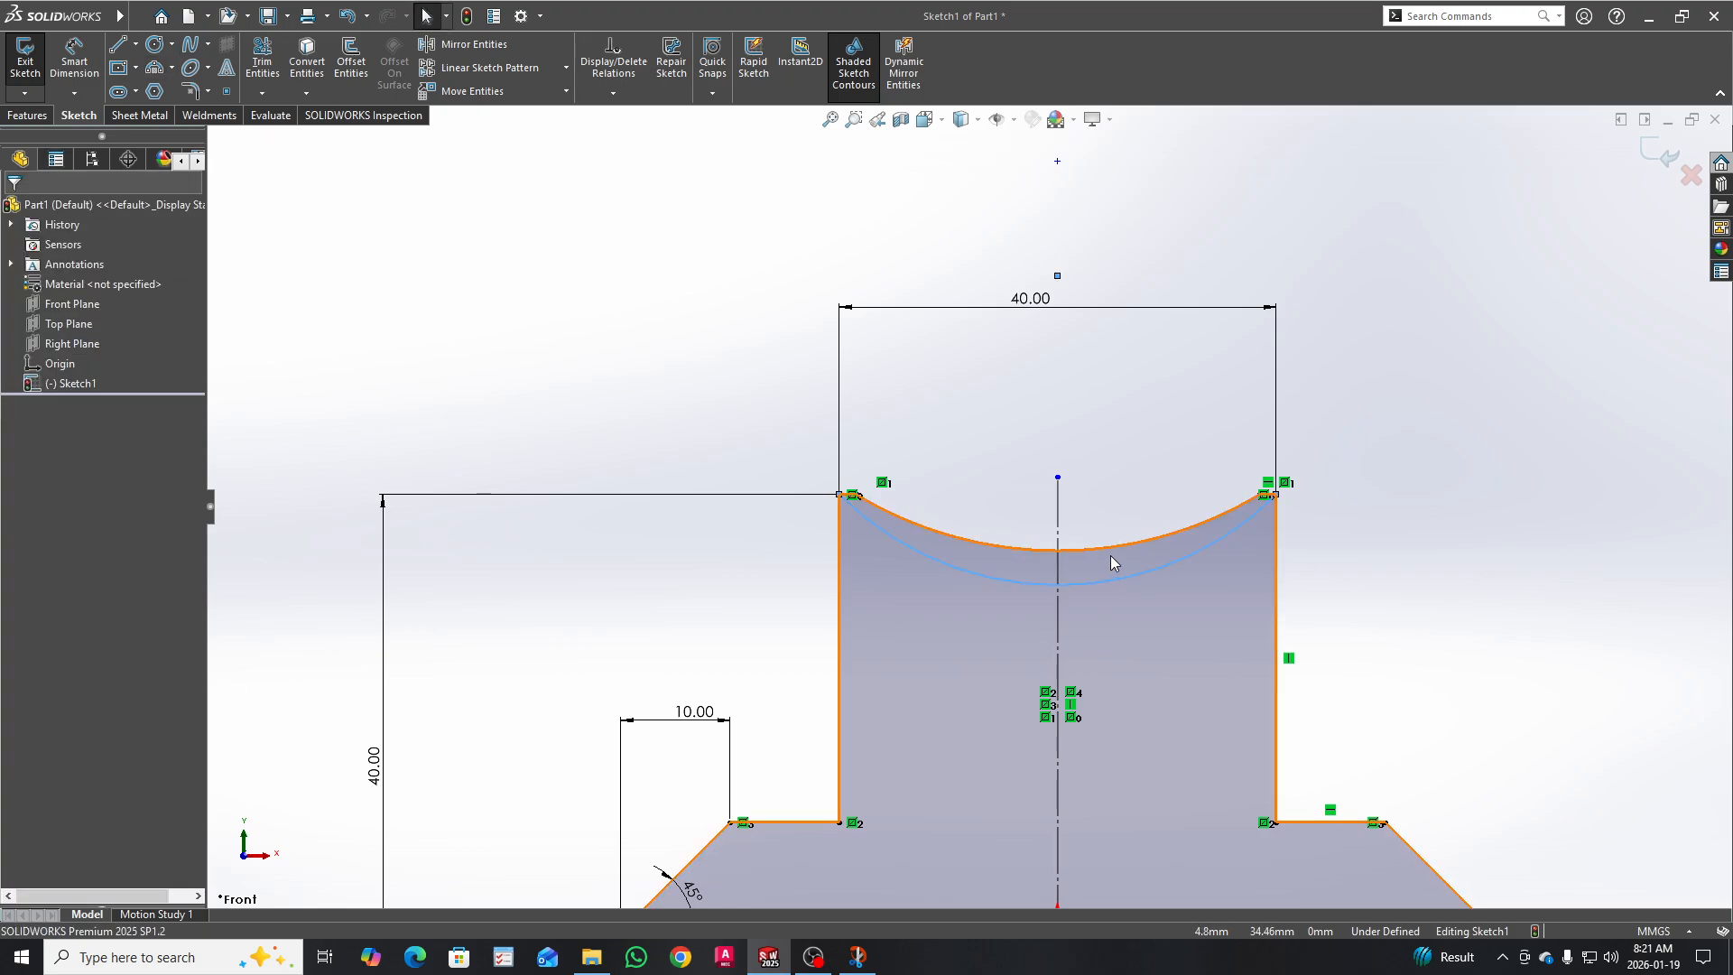
Step: Make the two cradle arcs concentric
scroll(1112, 551, down, 3)
click(1066, 513)
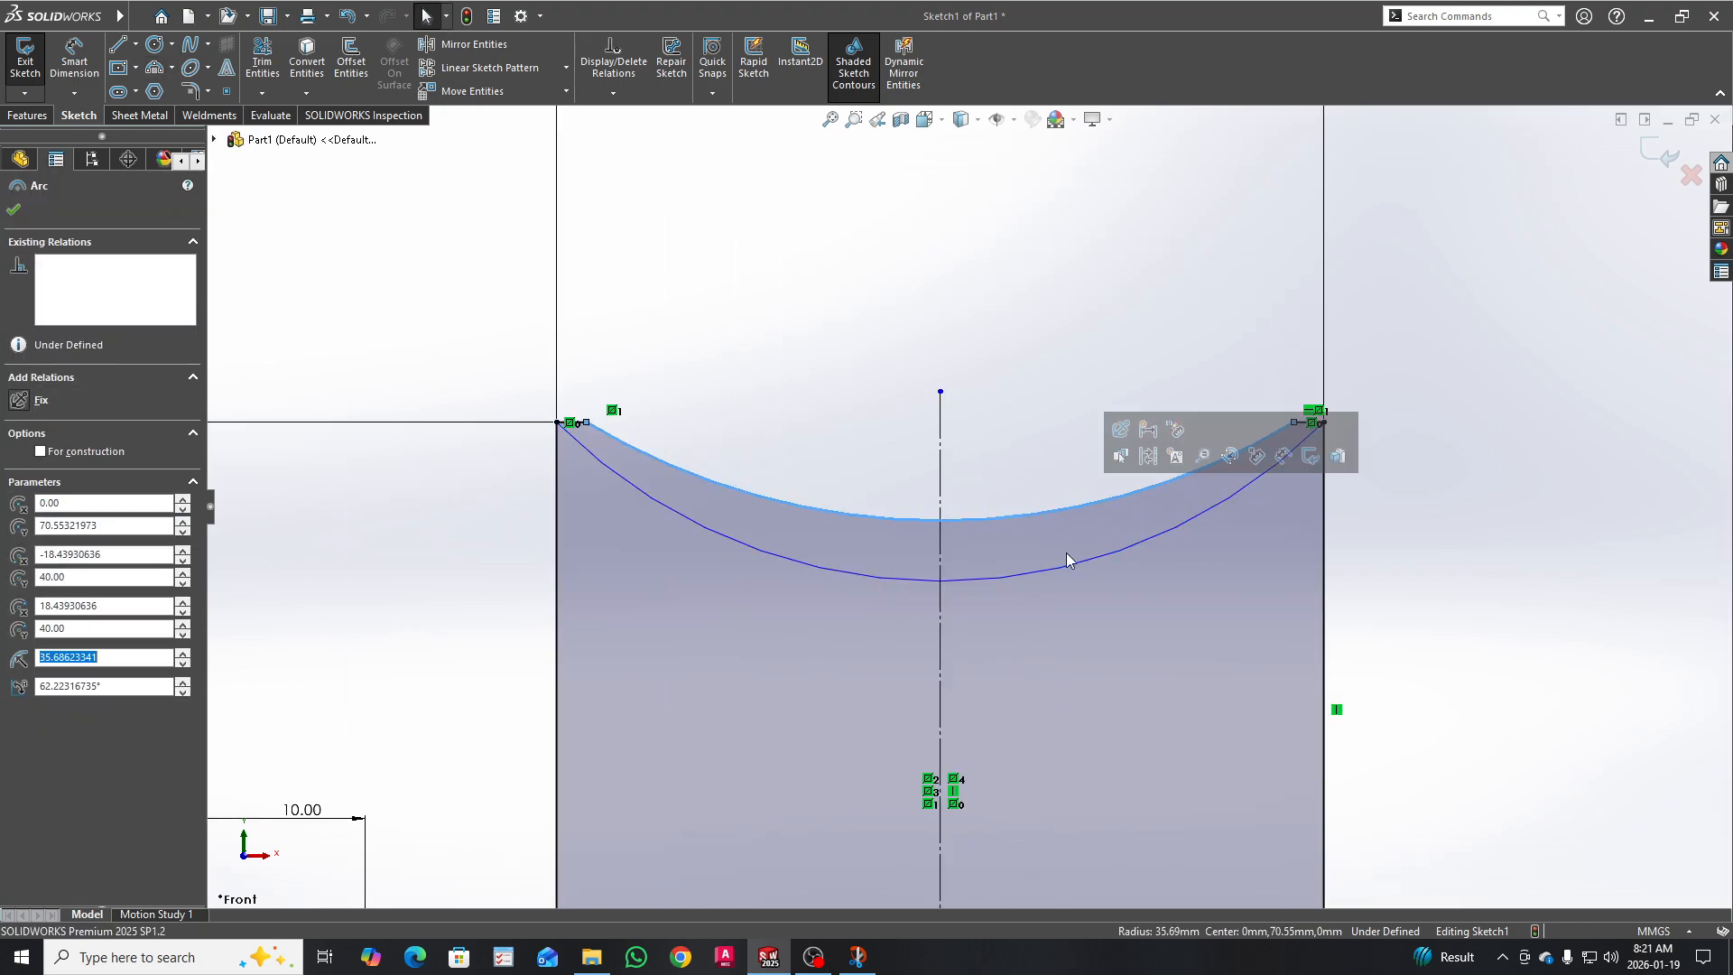
ctrl+click(1069, 565)
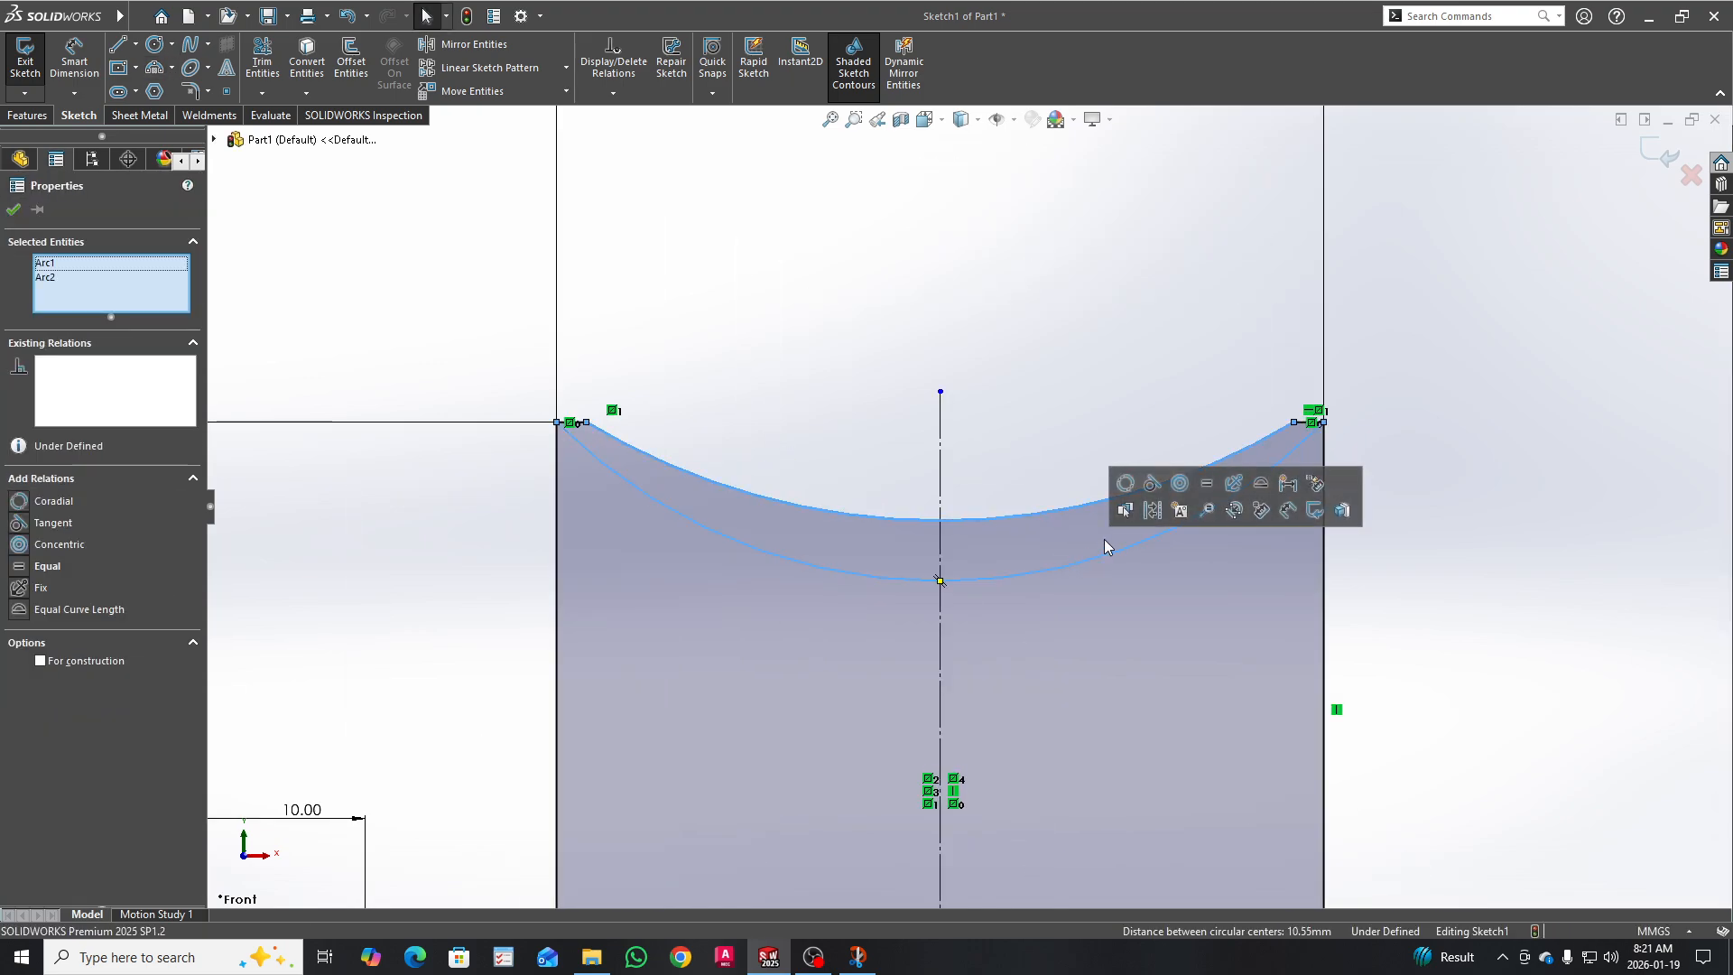
click(1180, 485)
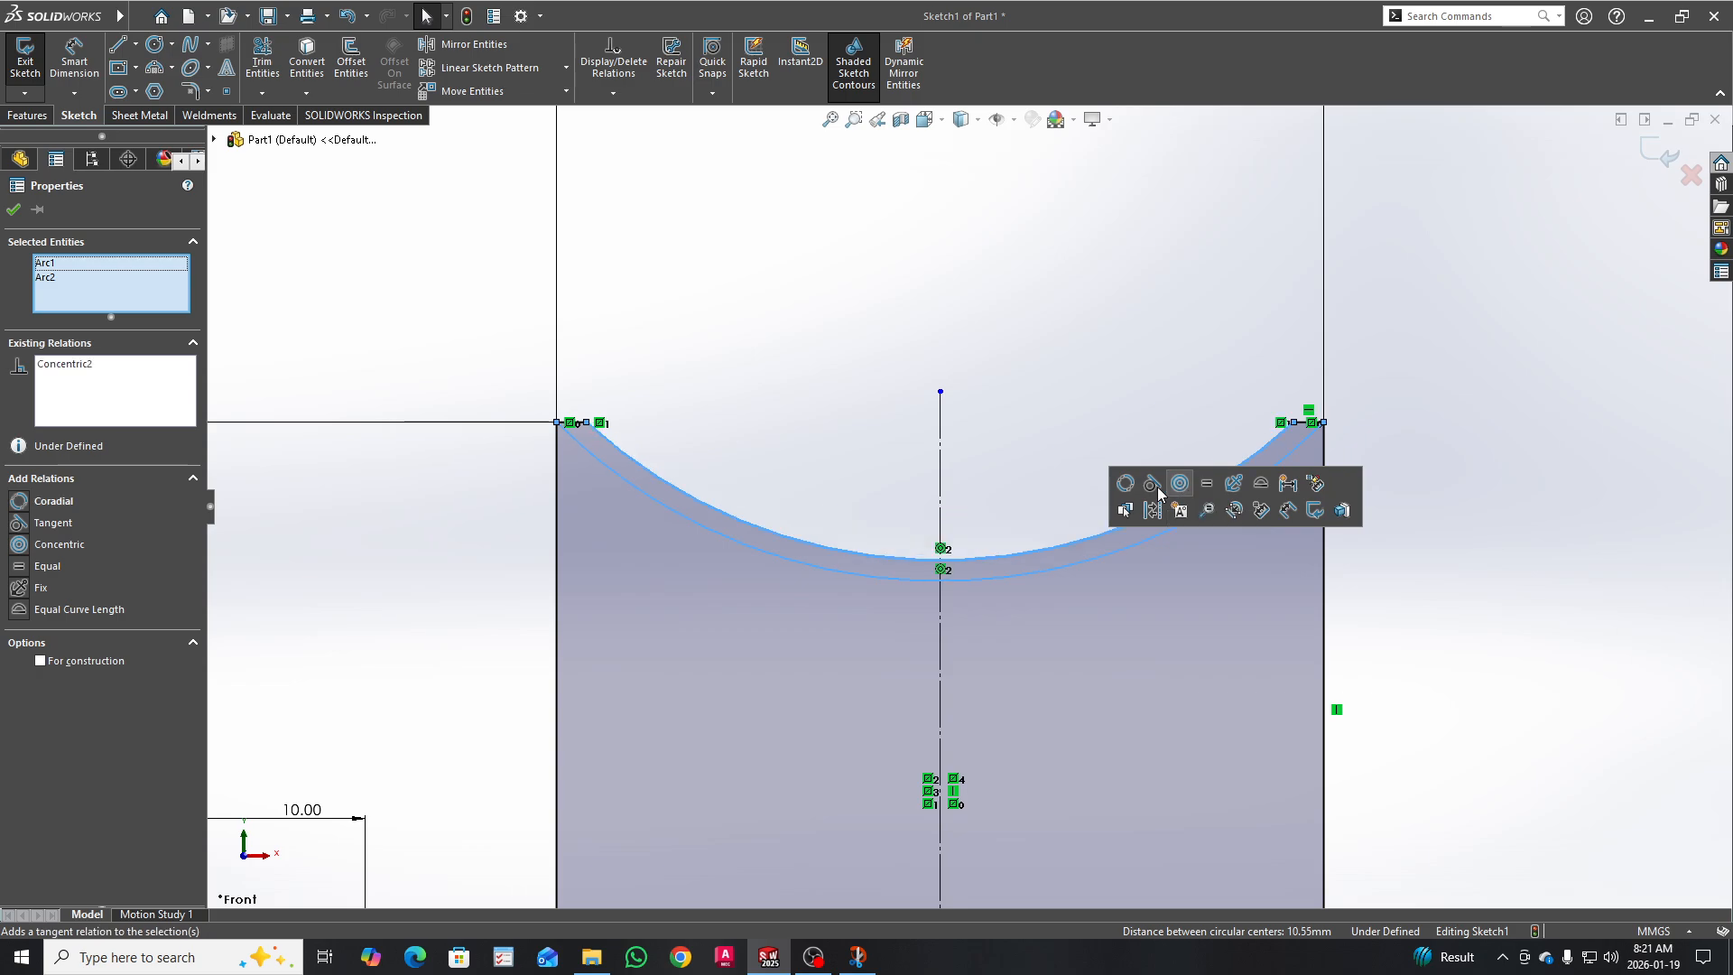
click(1039, 458)
Step: Draw a short vertical line upward from the profile's outer top-left corner and make it construction geometry
scroll(863, 448, up, 4)
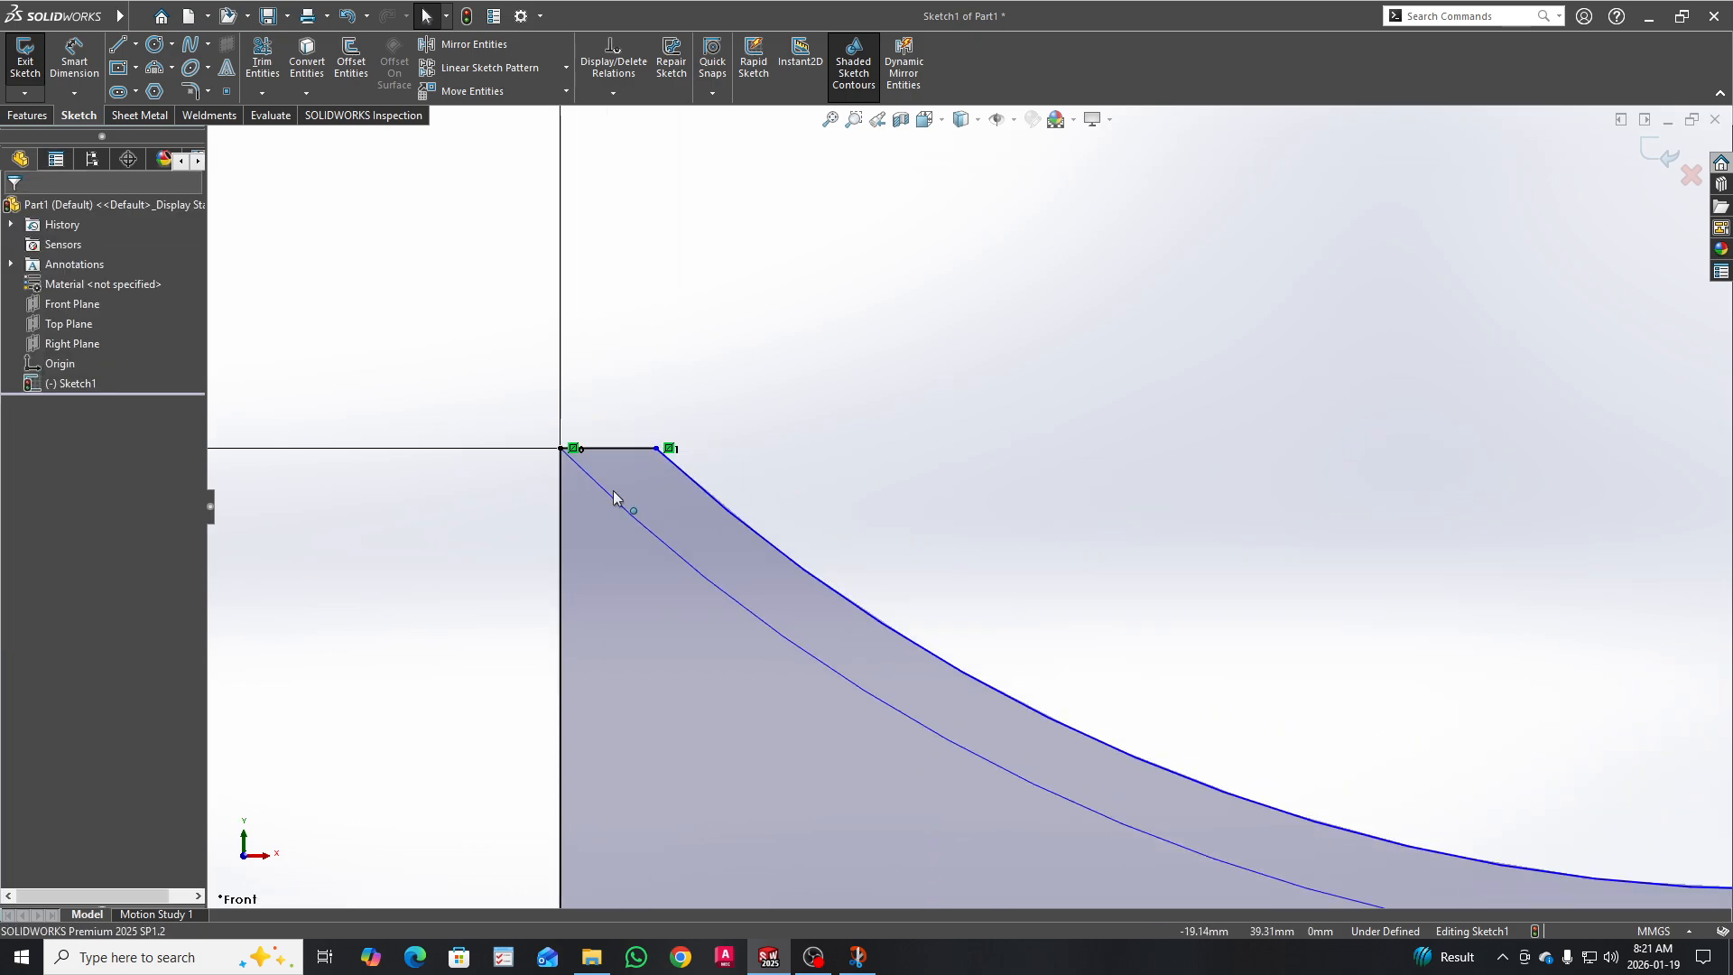
scroll(614, 495, up, 2)
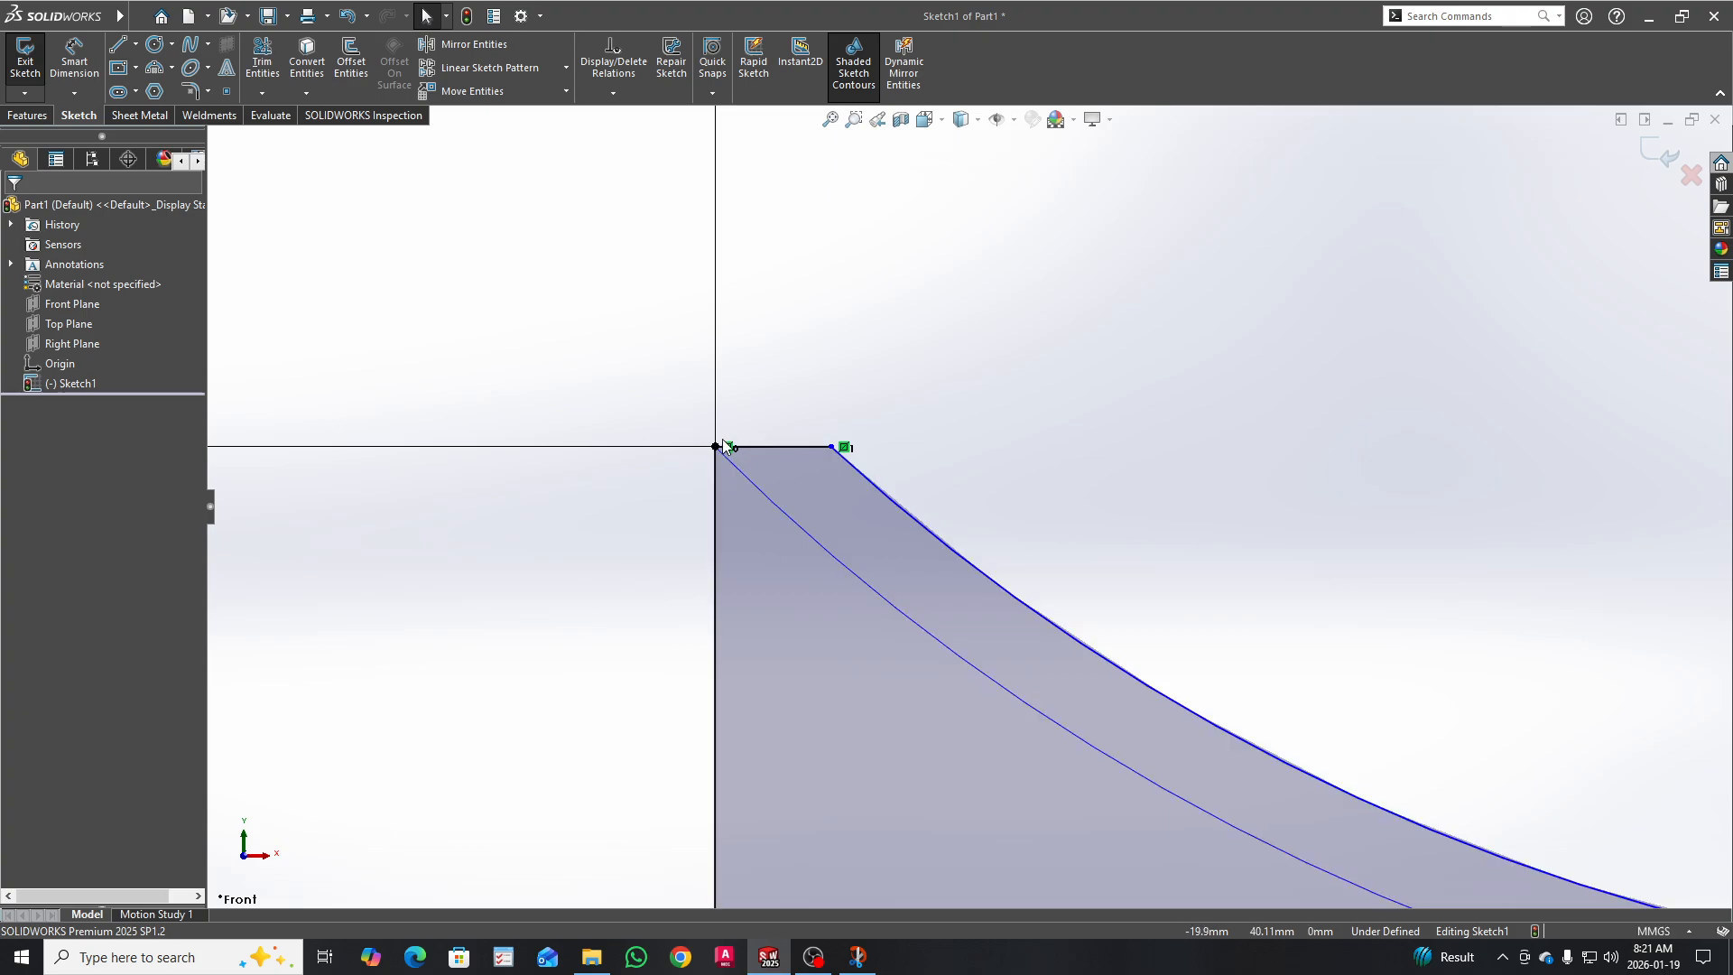
right_drag(940, 321, 856, 327)
click(716, 446)
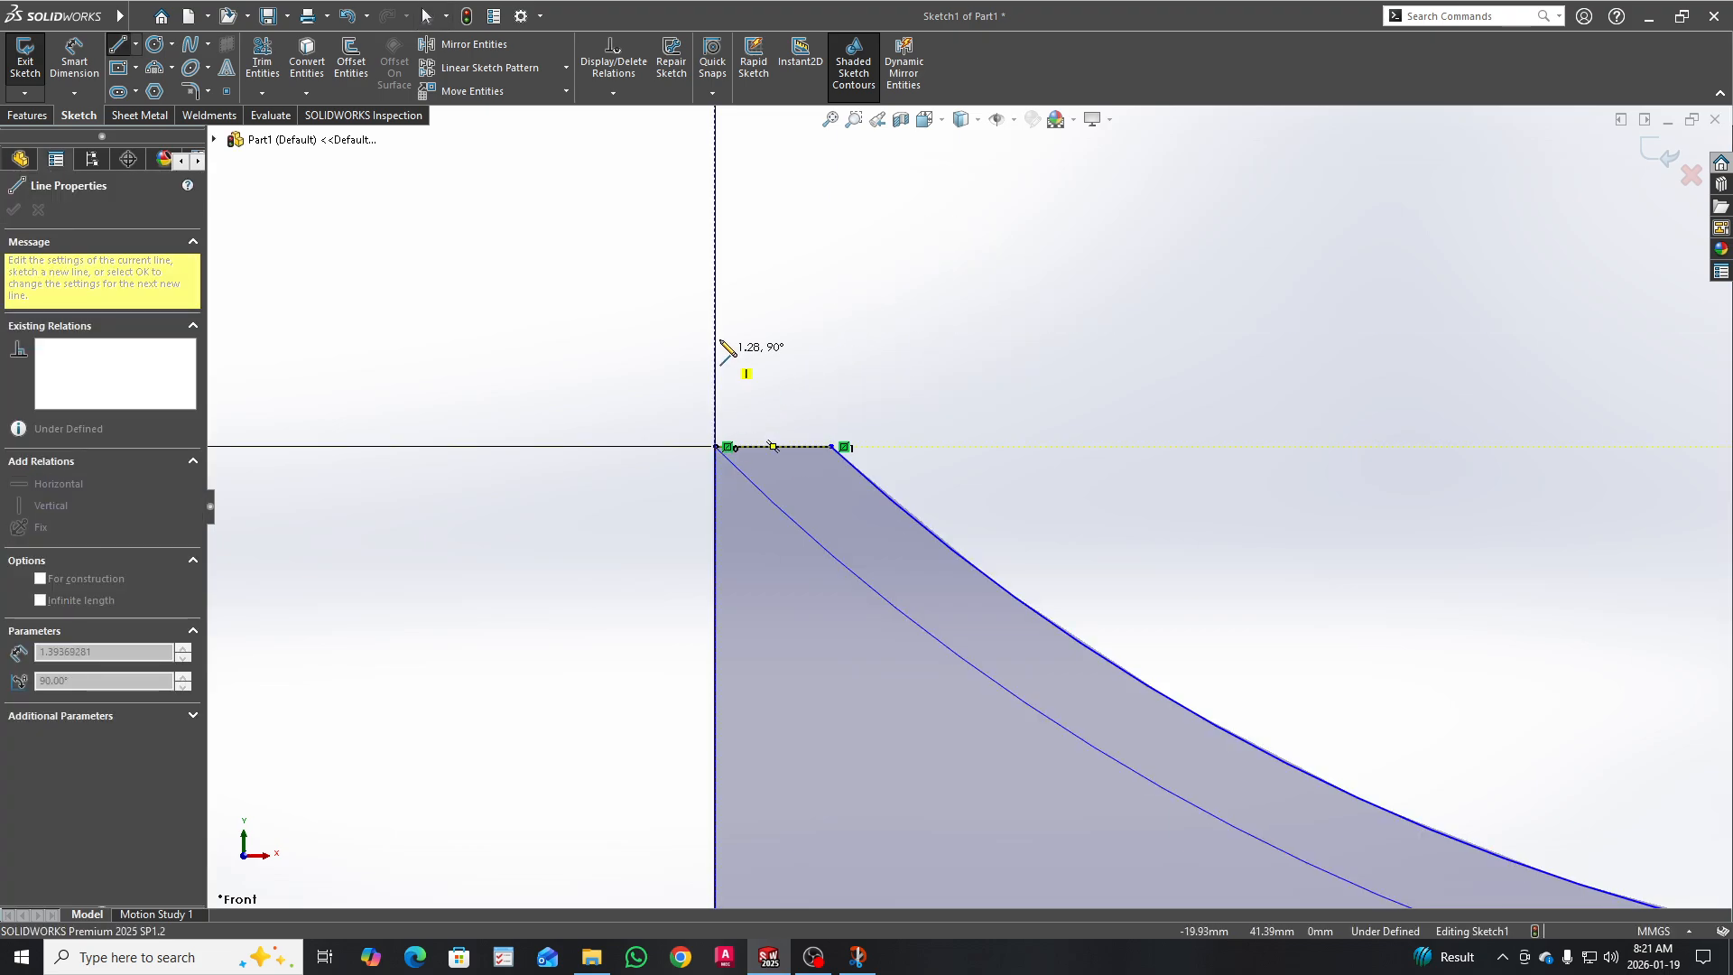
click(716, 326)
right_click(720, 330)
click(761, 309)
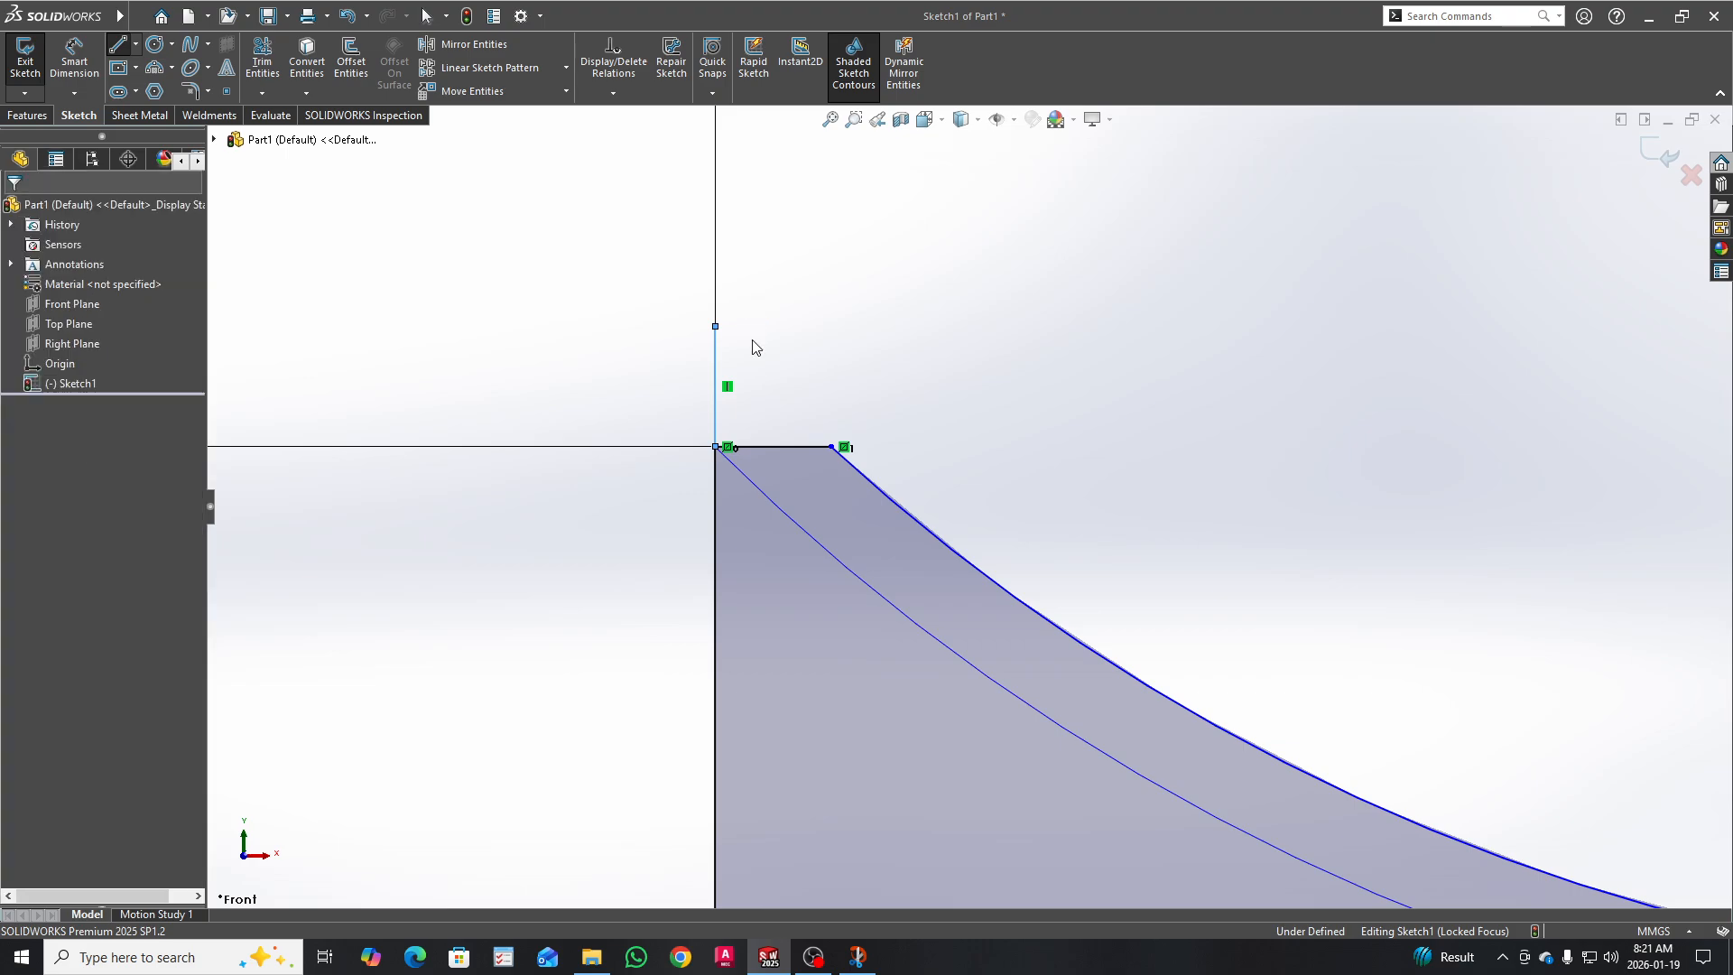
Step: Make the cradle arc through the profile's outer top corners tangent to the short vertical construction line
click(750, 484)
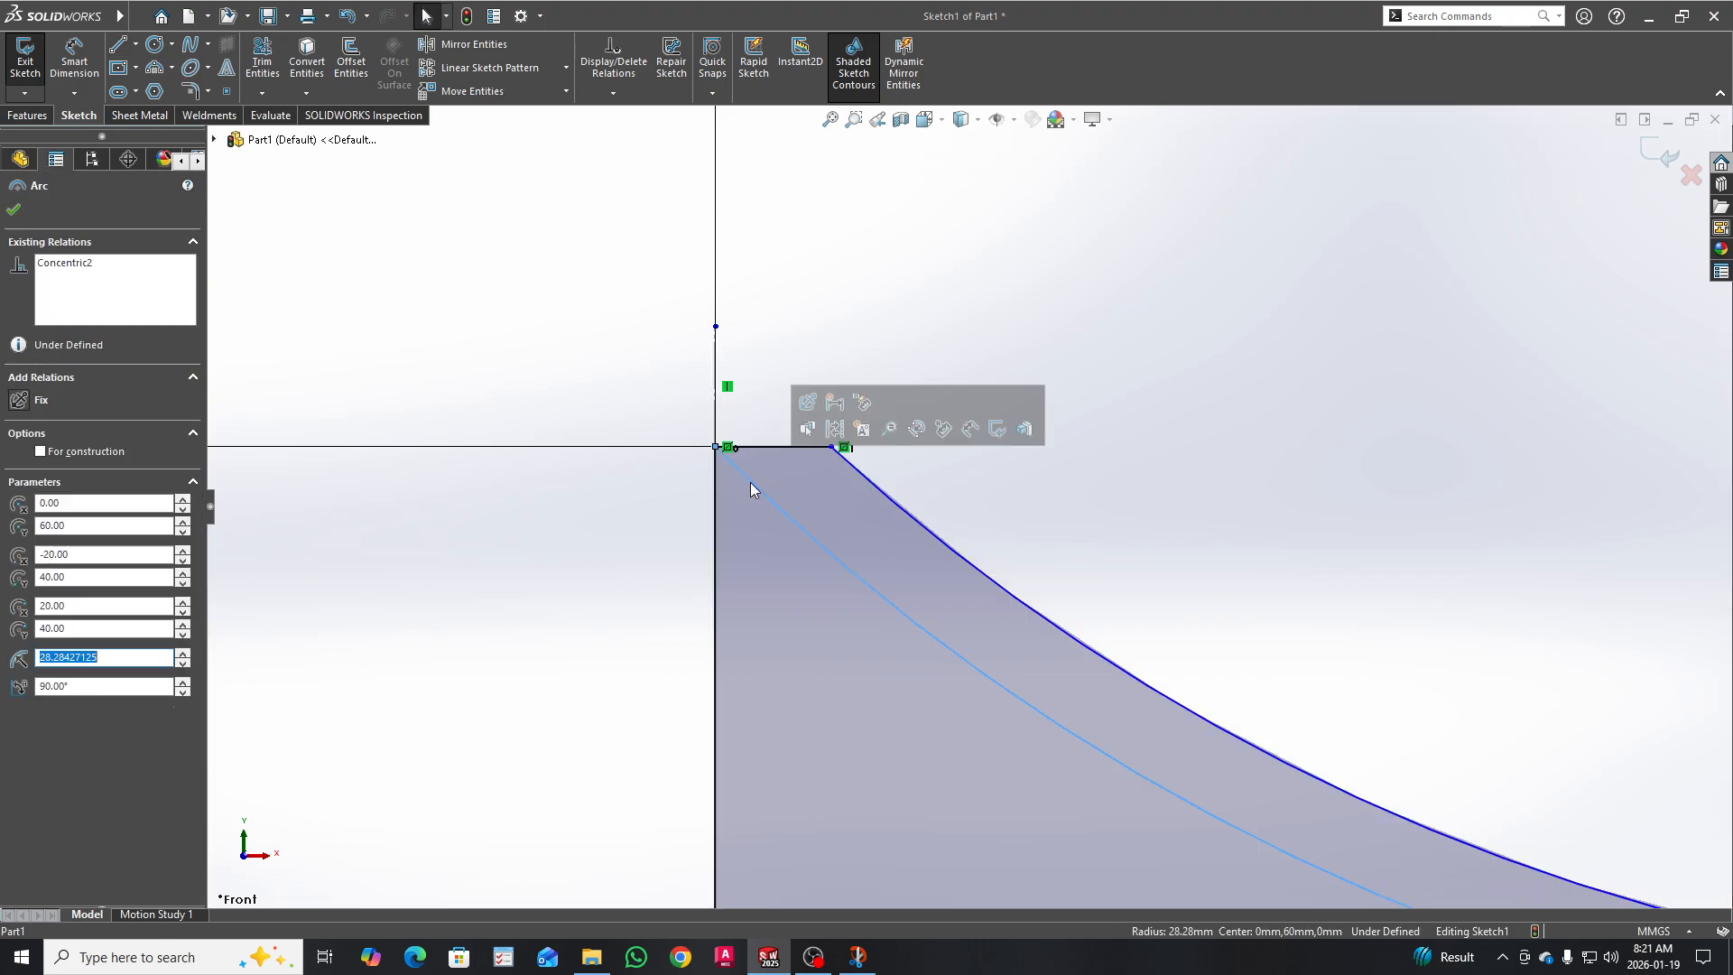
ctrl+click(717, 399)
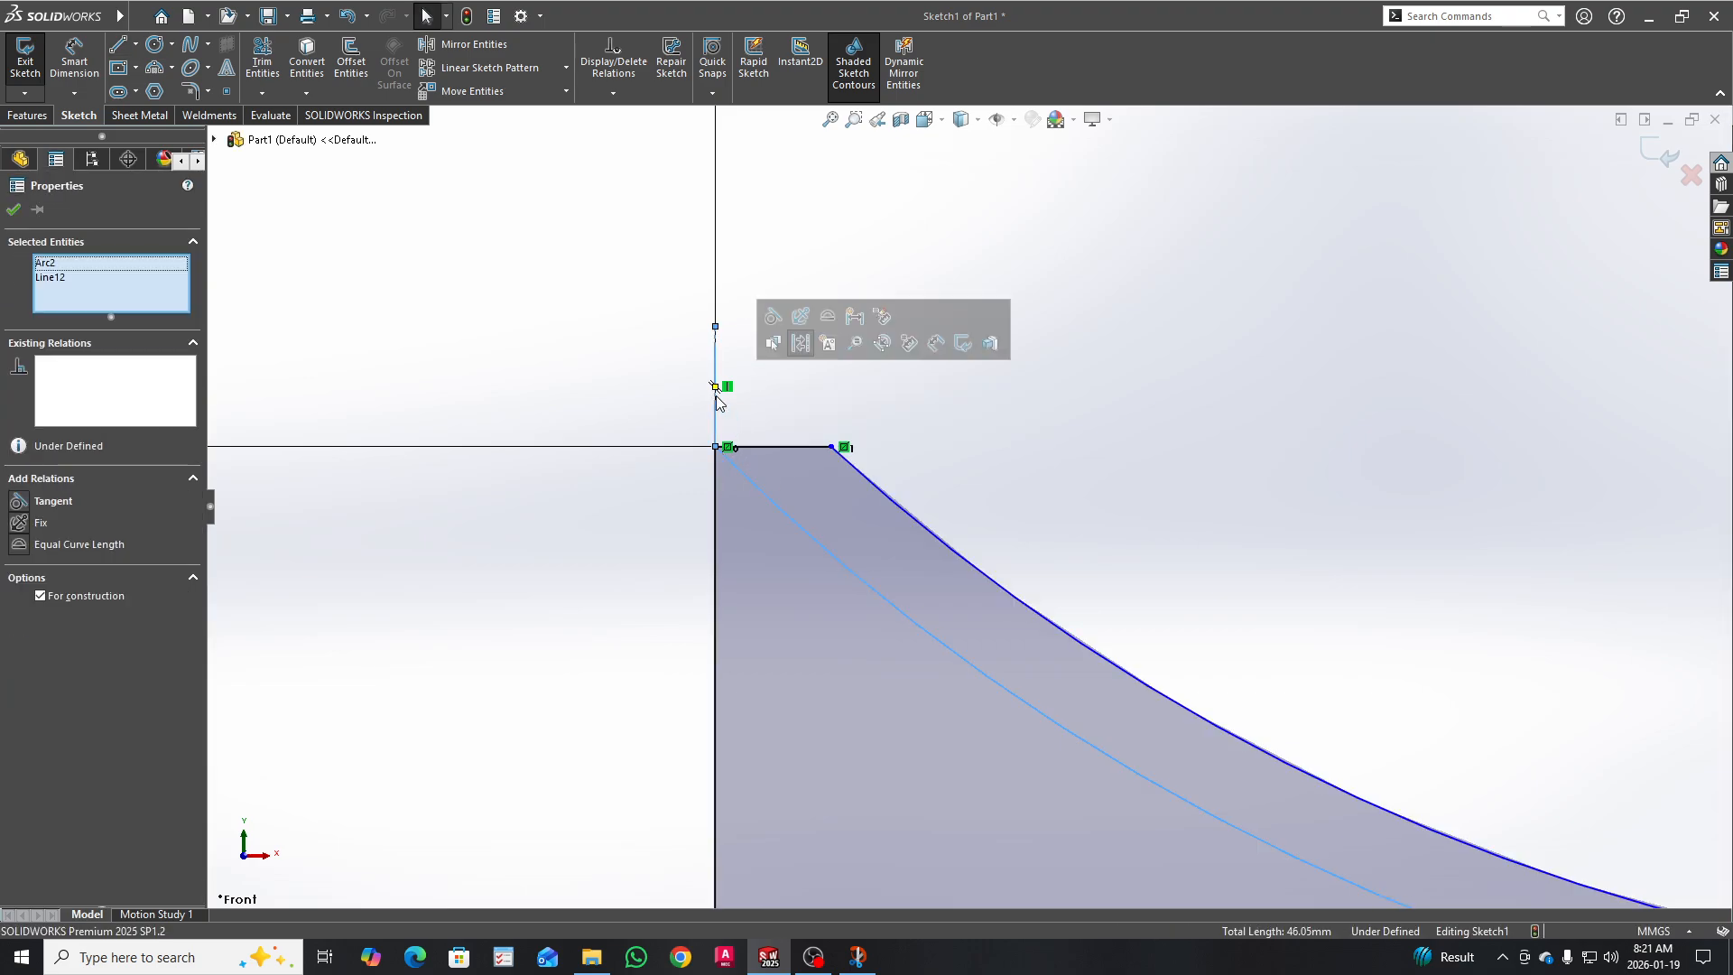
click(775, 318)
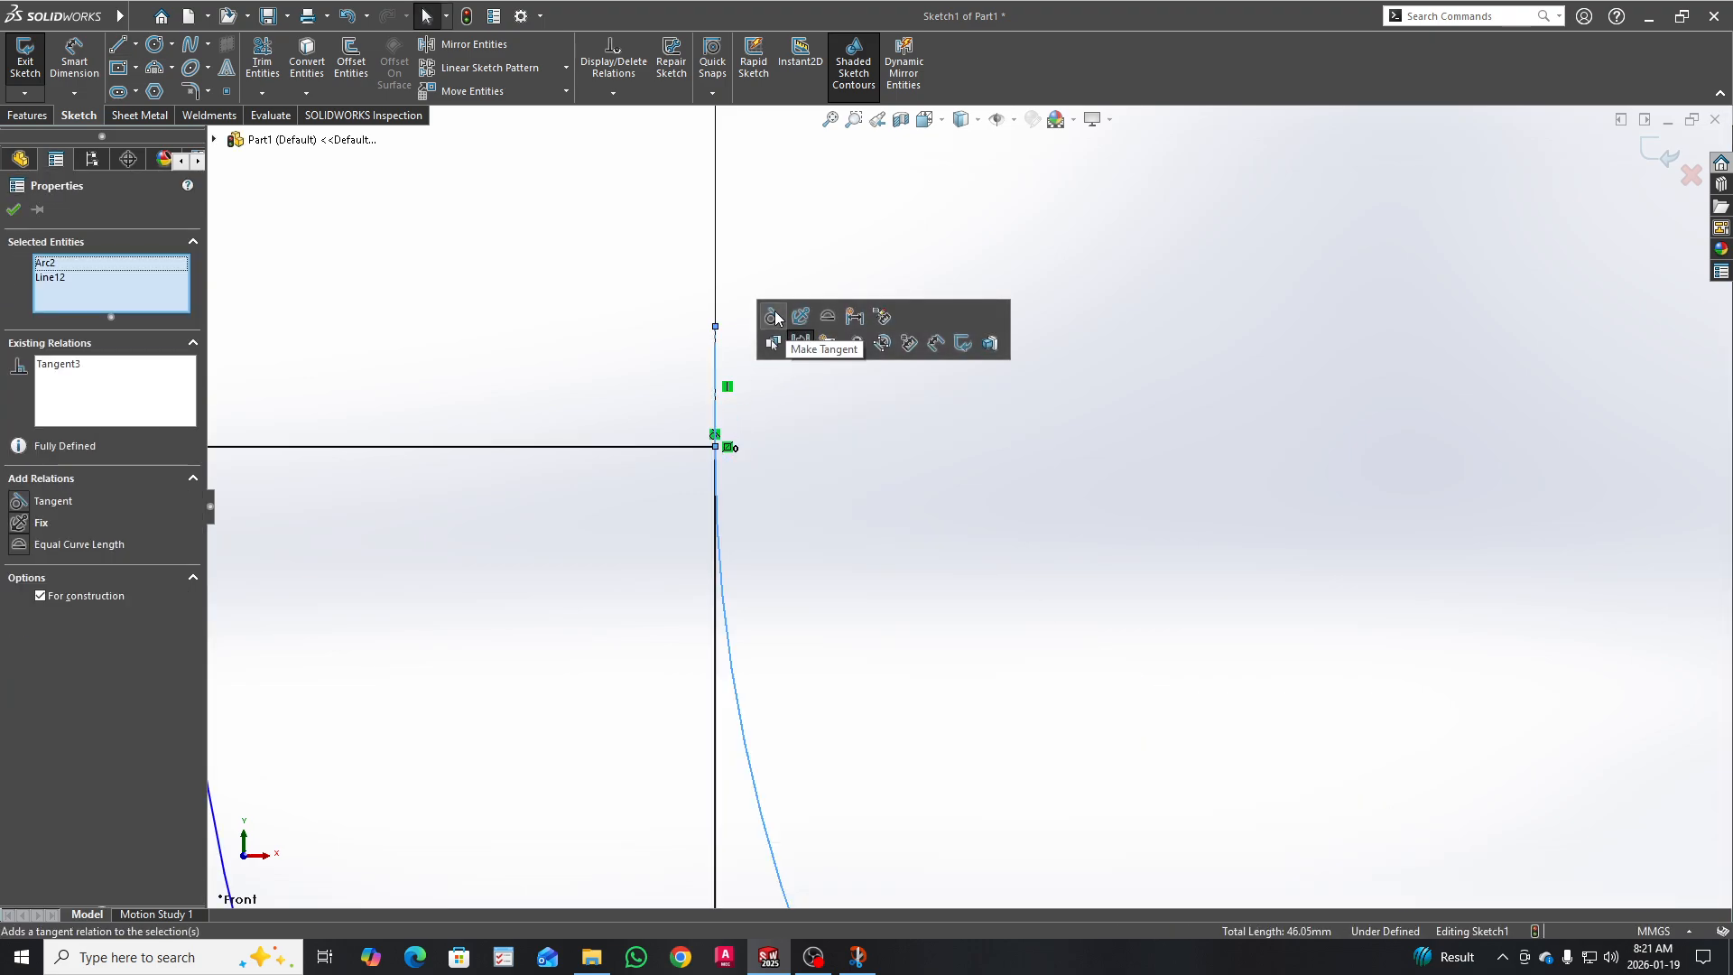
click(833, 578)
scroll(964, 643, up, 10)
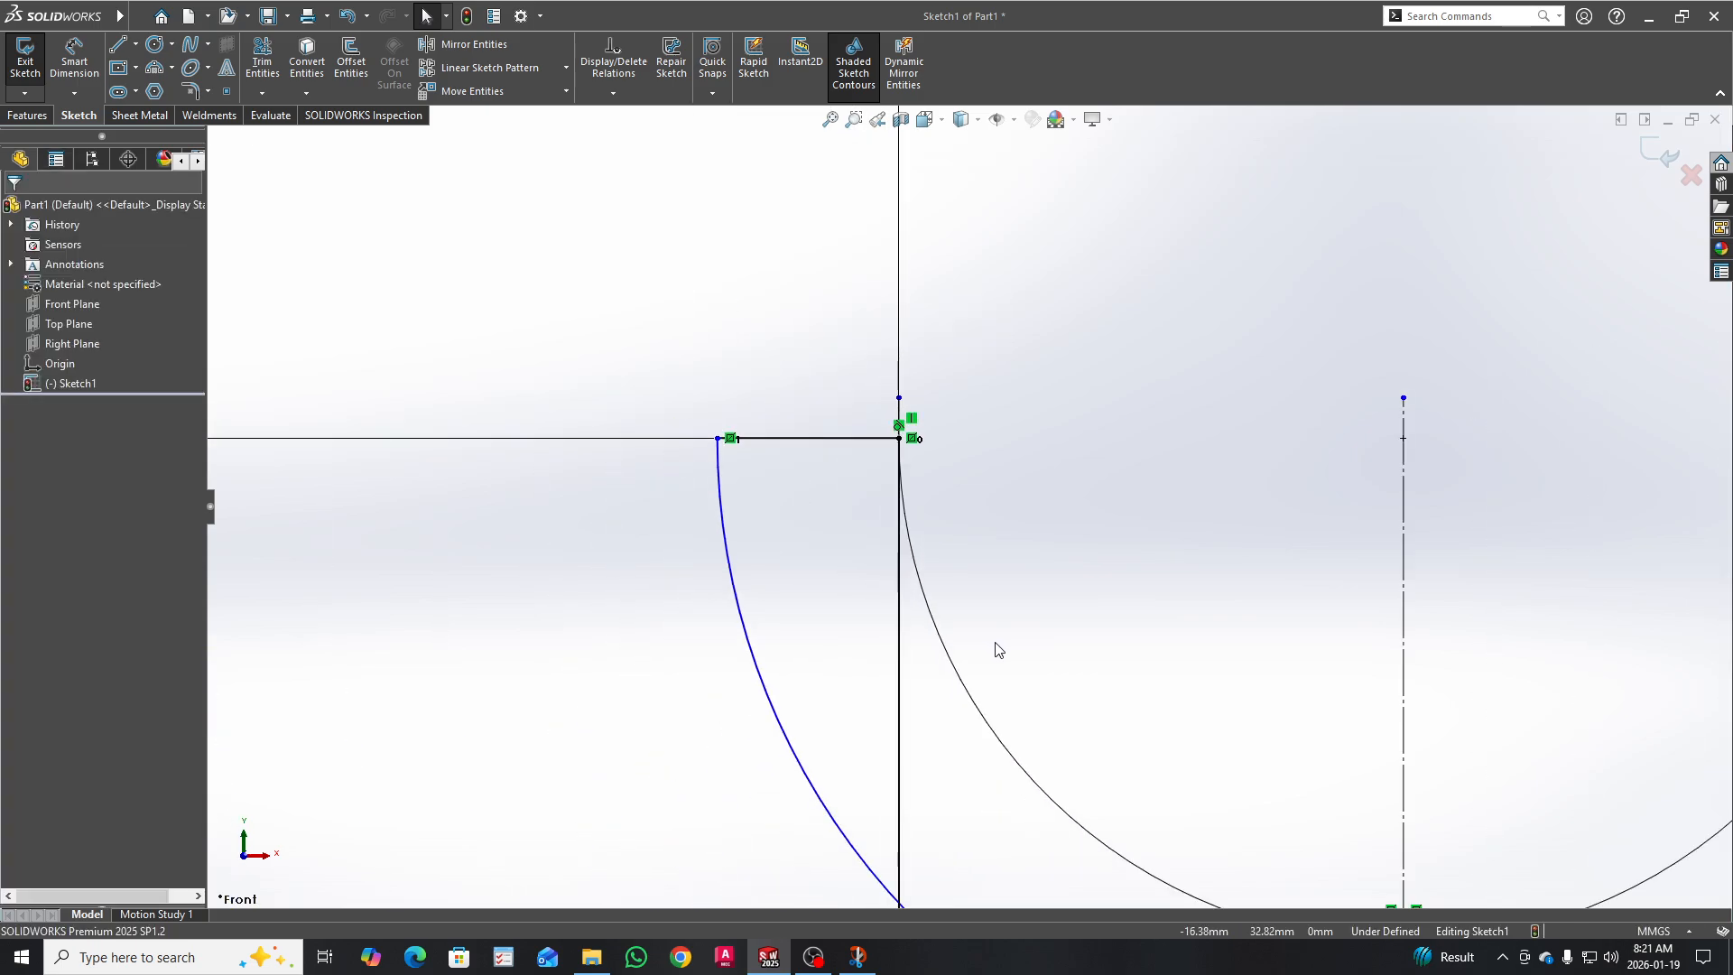
Step: Move the free end of the other concentric arc inside the profile, reducing its radius to about 14.4 mm
scroll(1020, 551, down, 3)
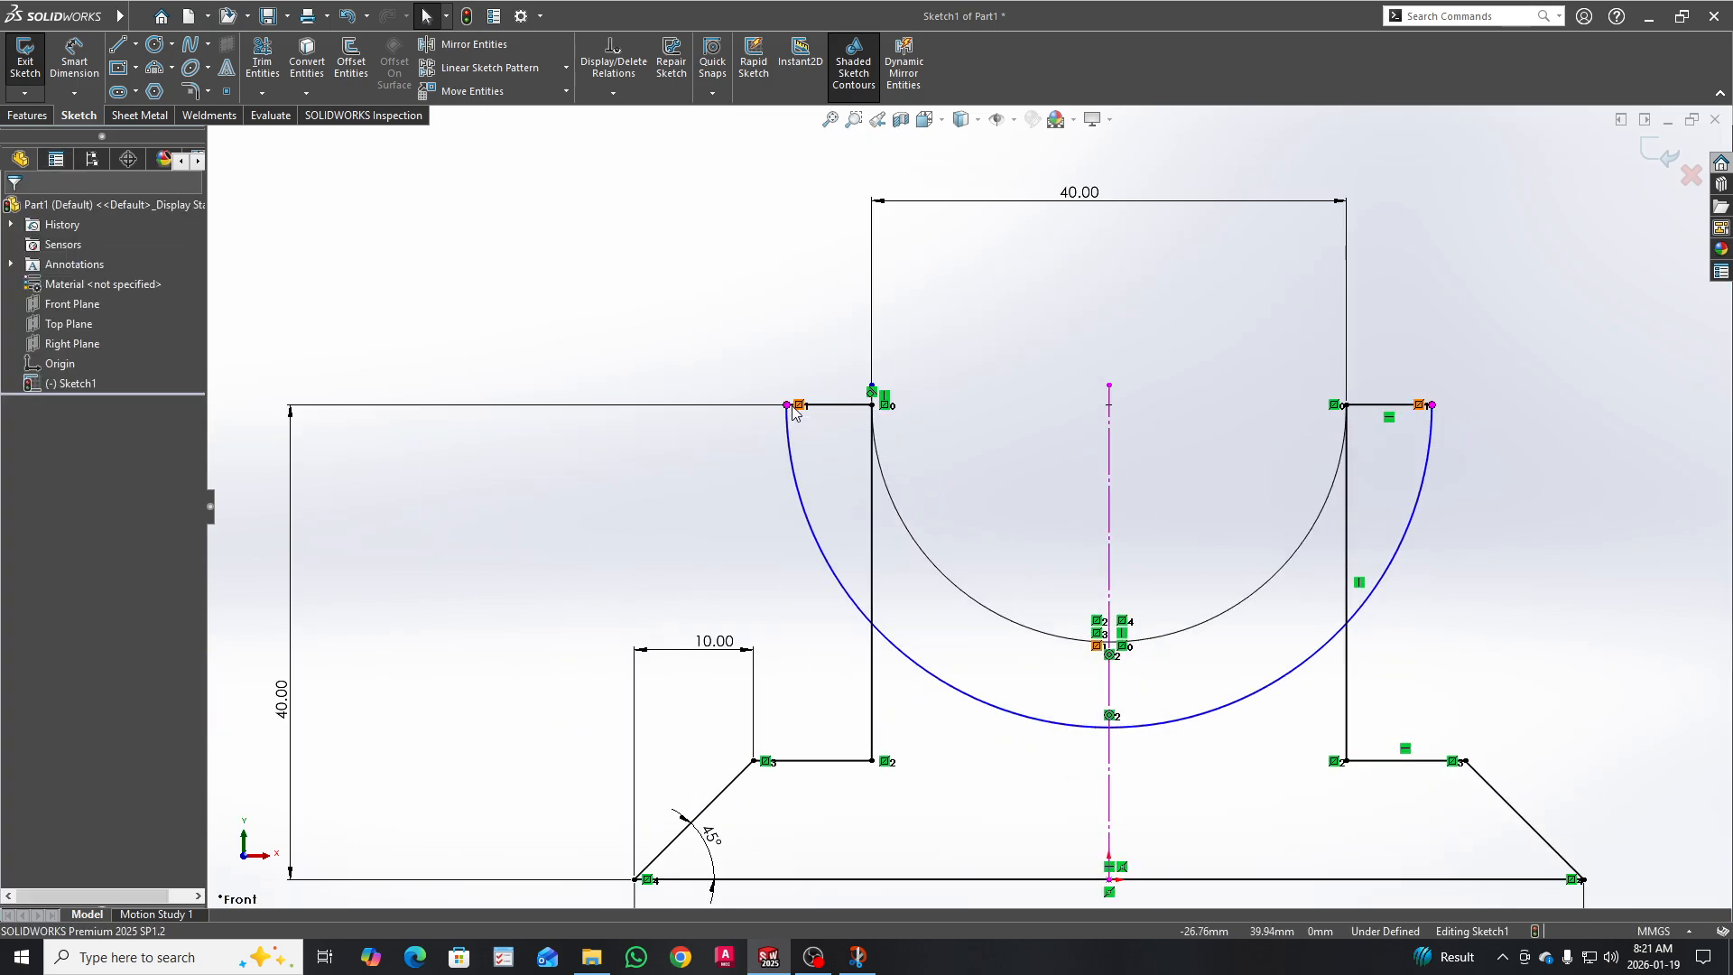
drag(789, 405, 939, 405)
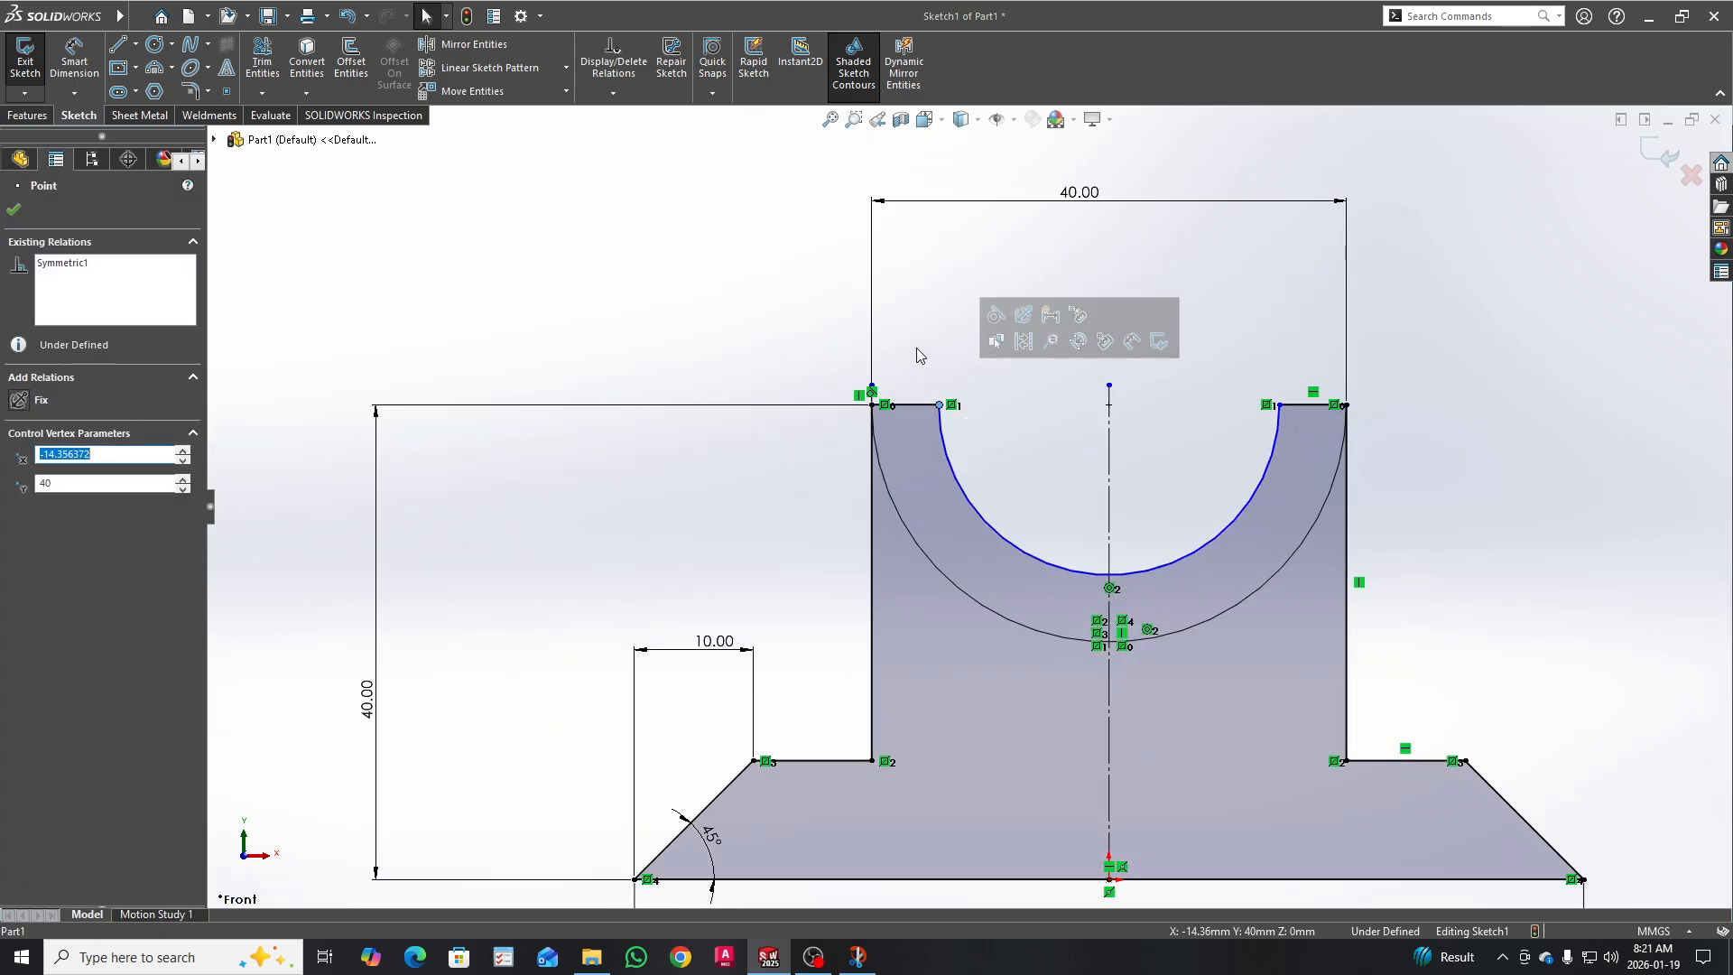
click(917, 352)
Step: Dimension the inner cradle arc with a radius of 10 mm
scroll(1063, 482, down, 5)
right_drag(972, 530, 972, 422)
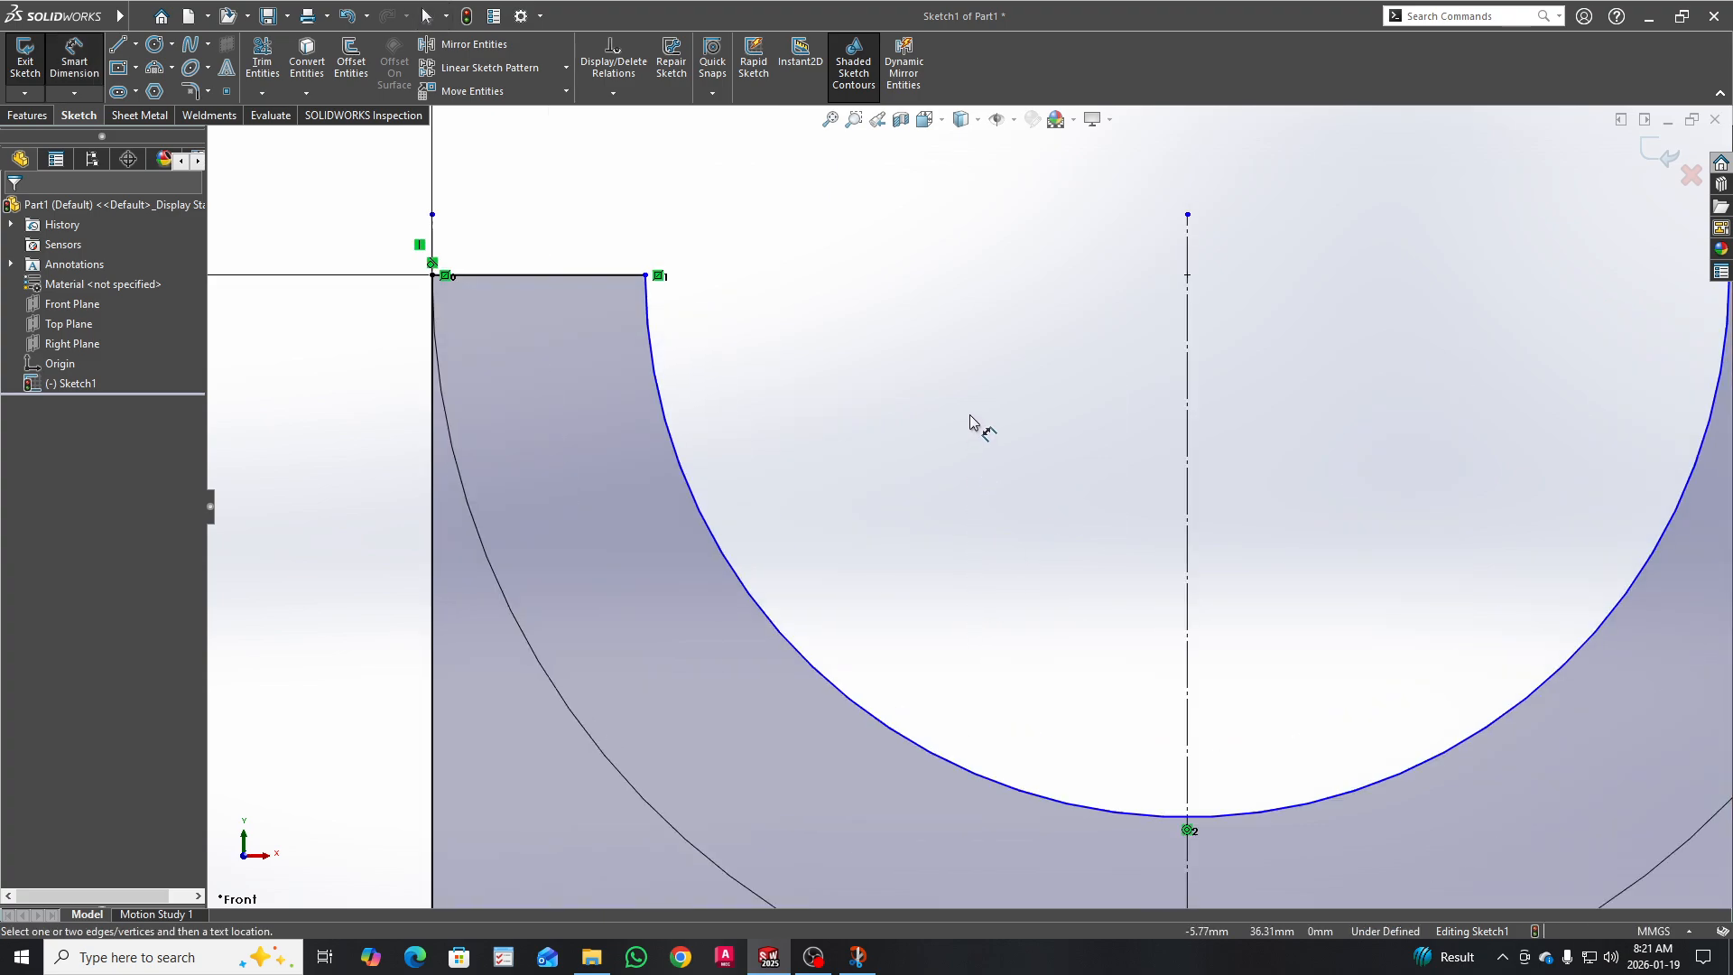
click(775, 612)
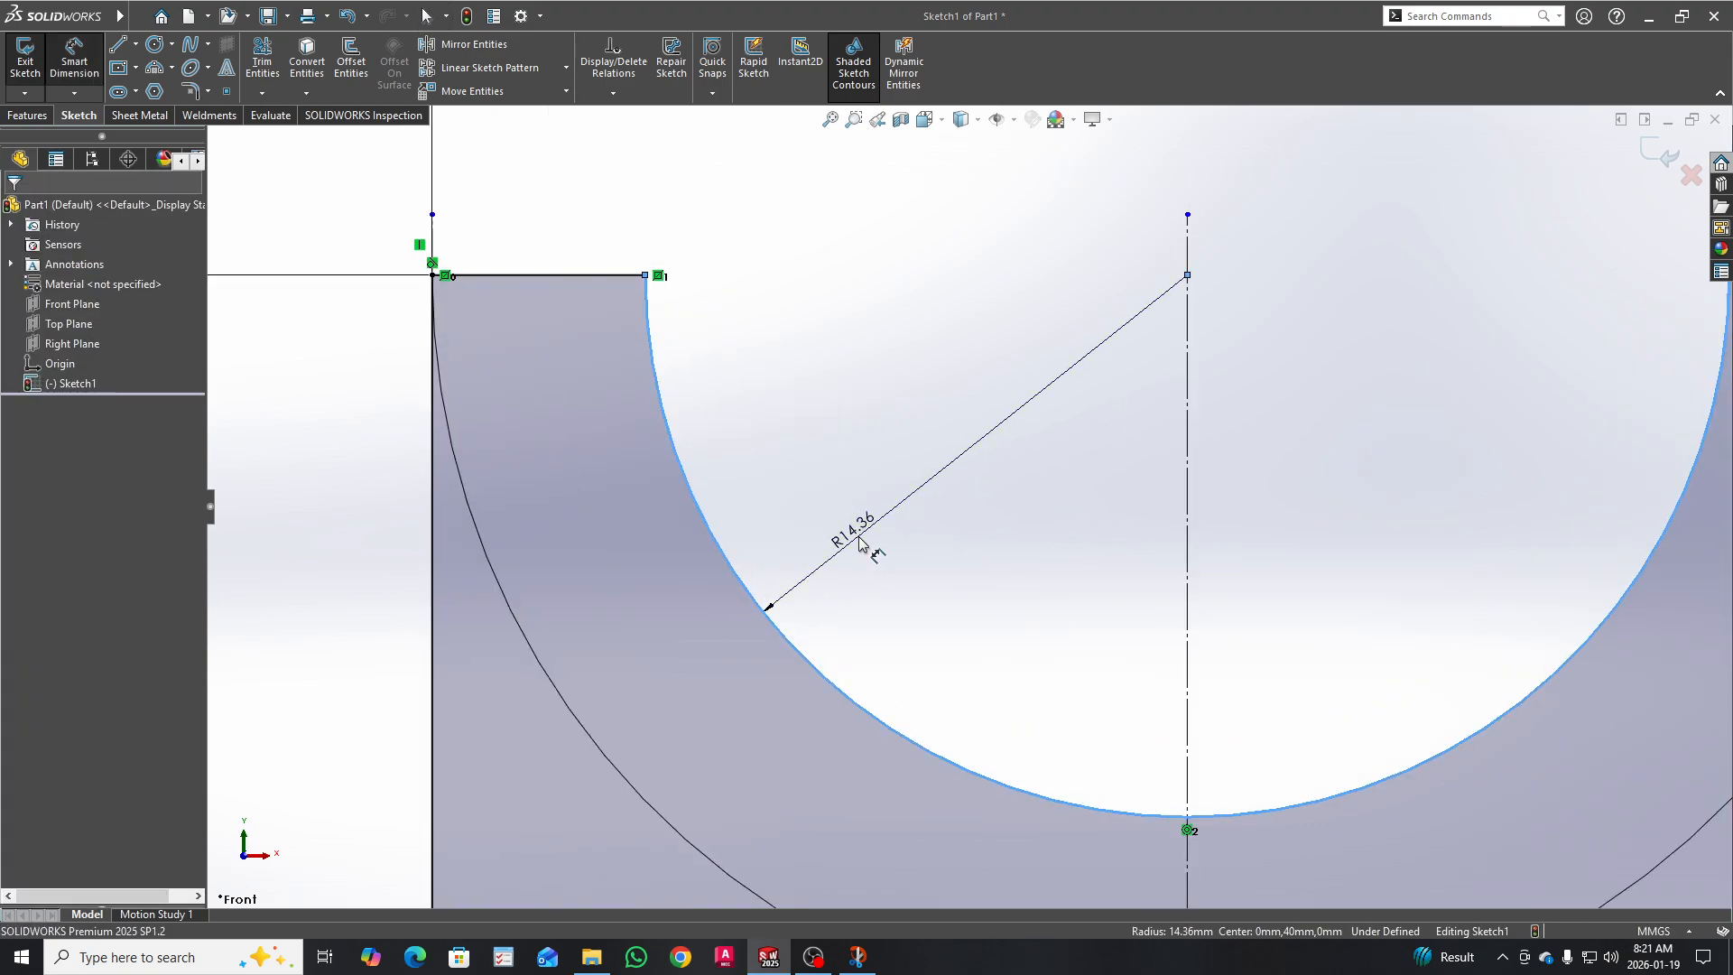
click(859, 545)
text(10)
key(Return)
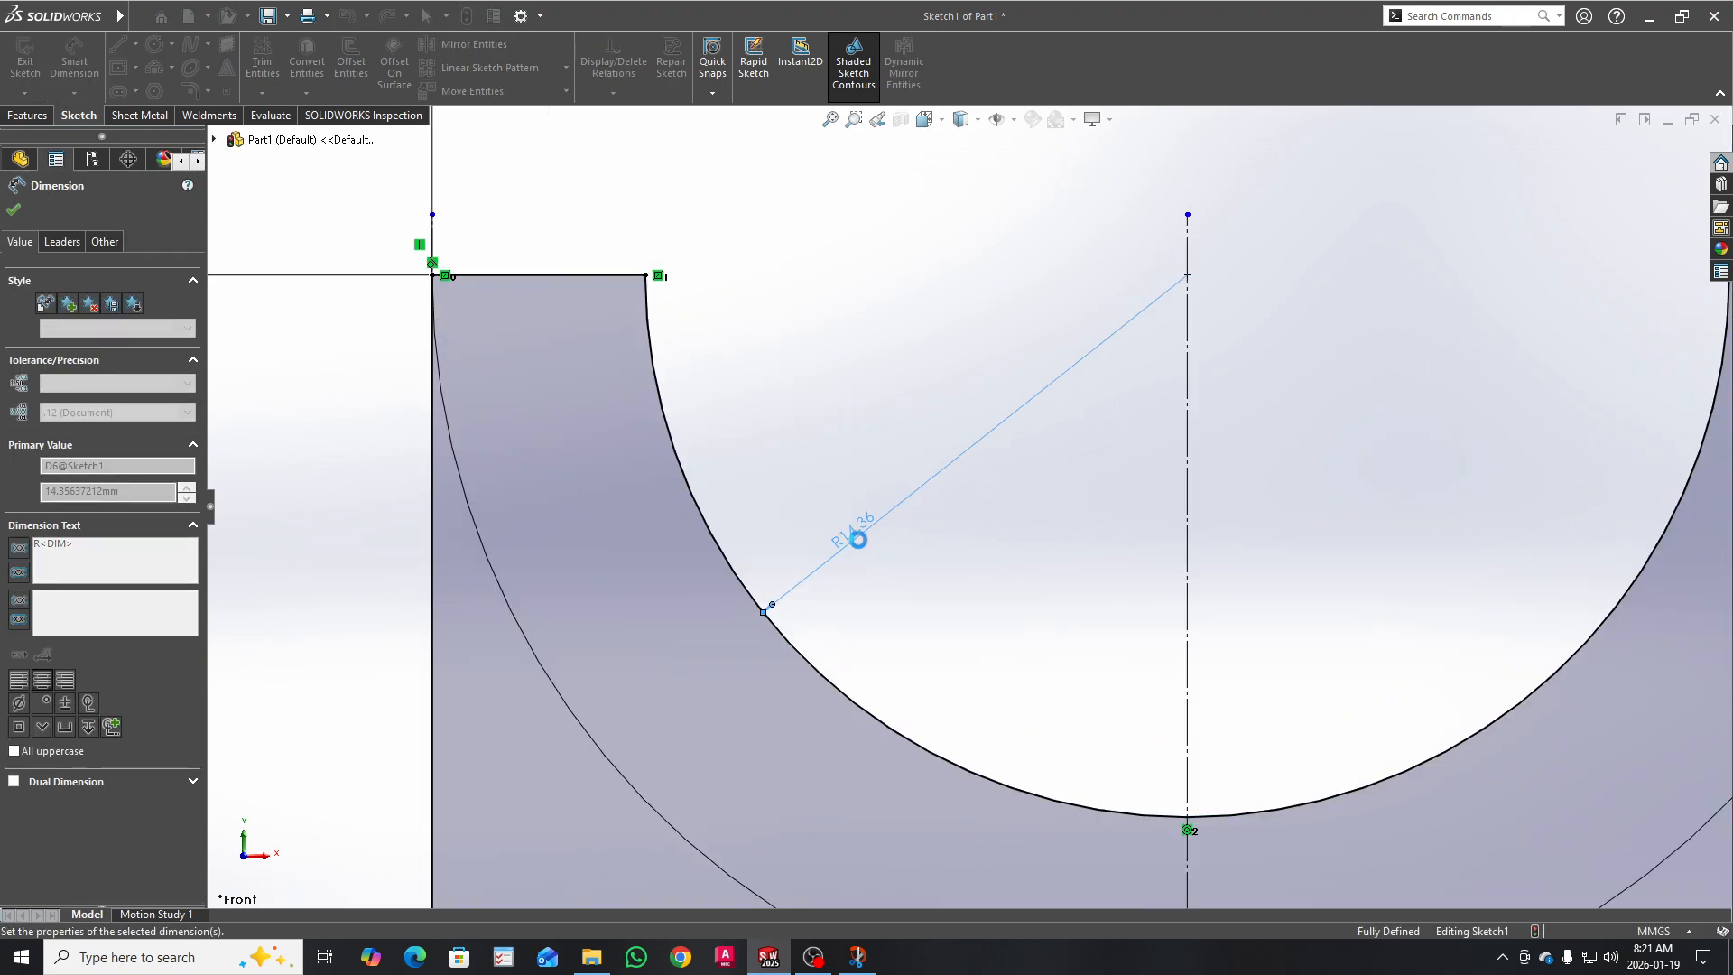
scroll(885, 543, up, 3)
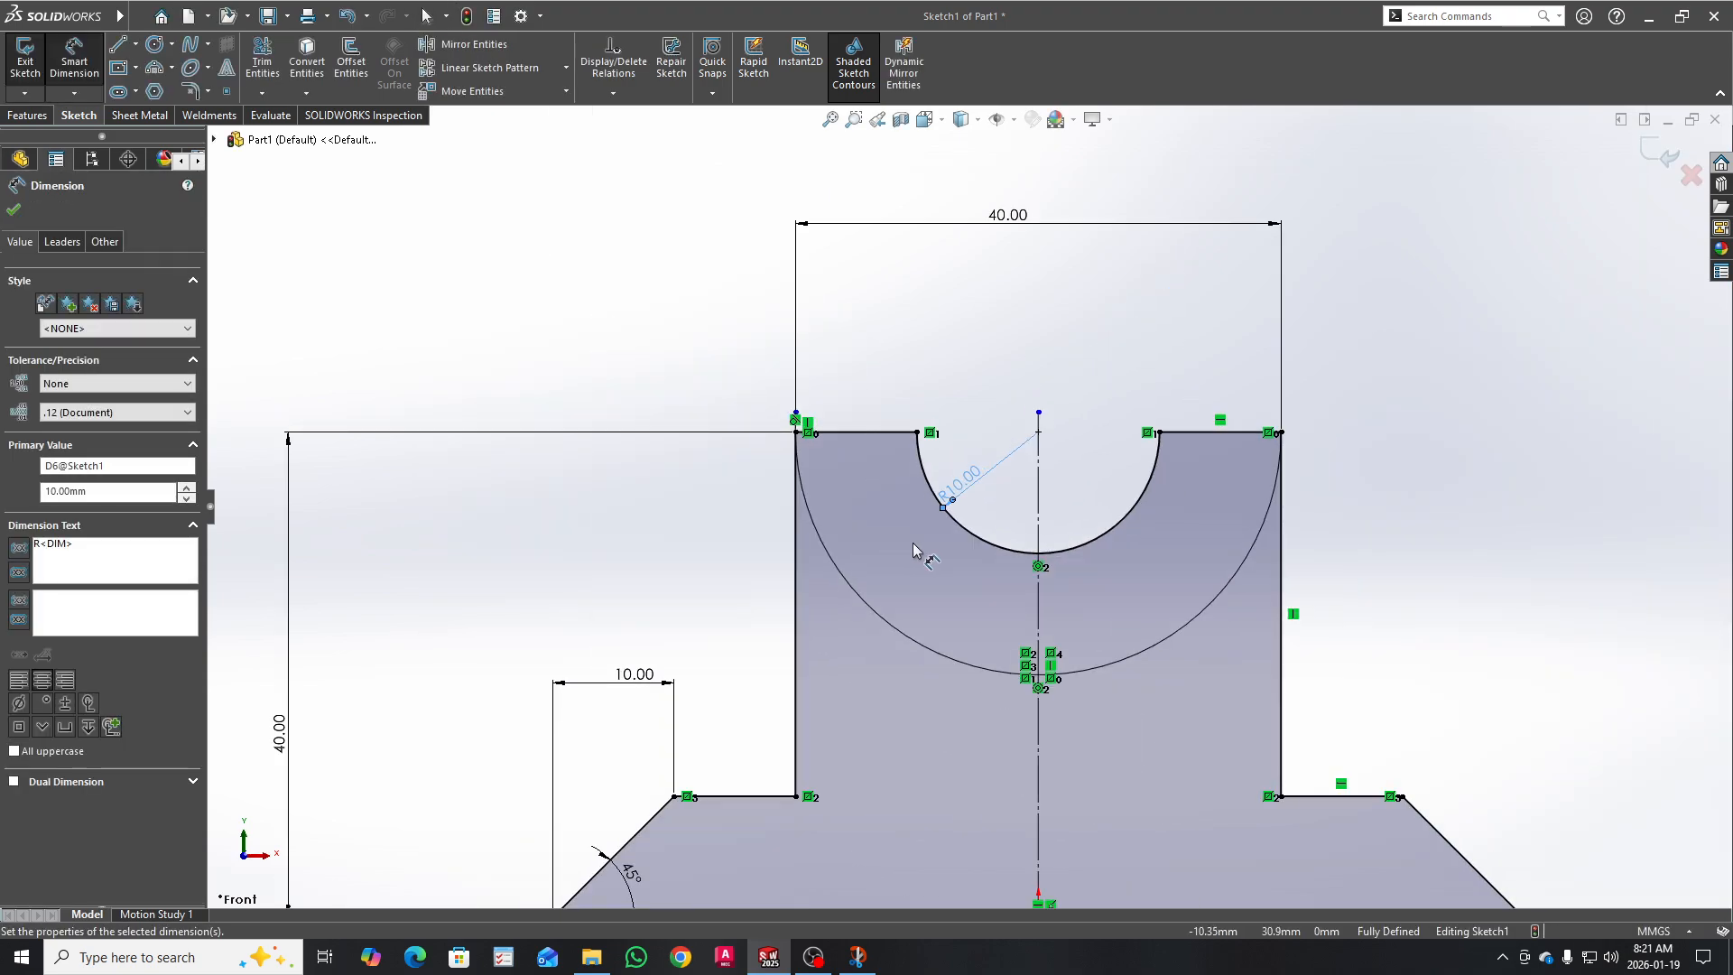
click(1380, 525)
scroll(1437, 595, up, 4)
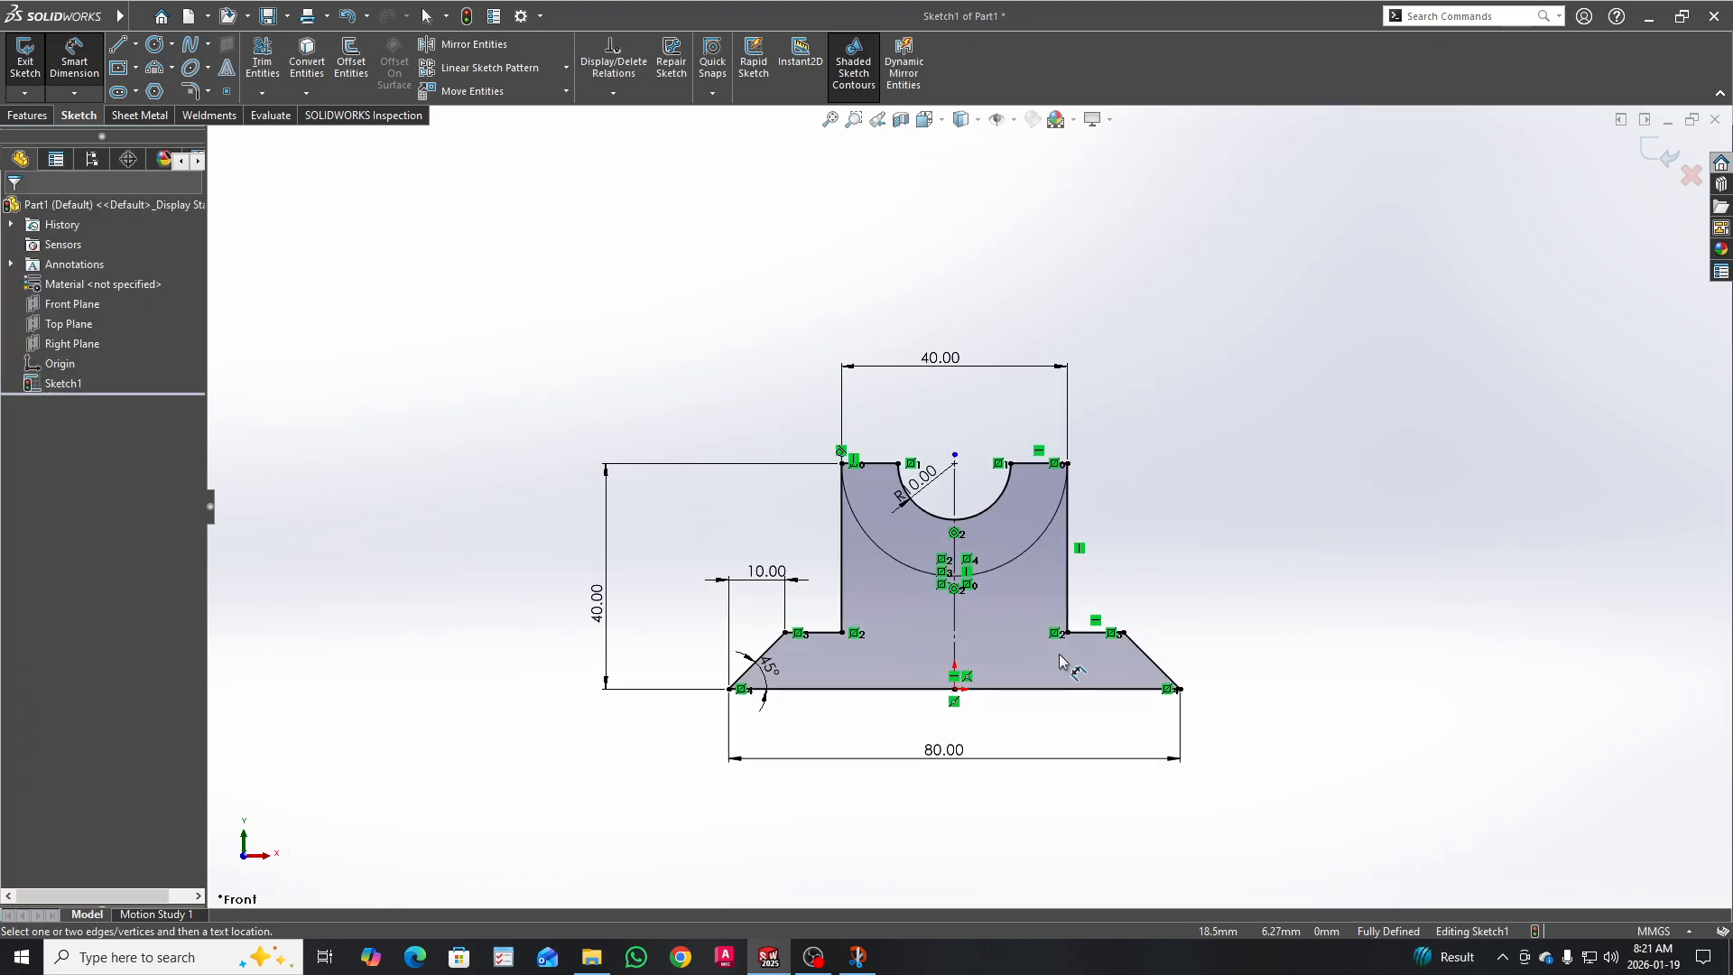
scroll(1073, 668, down, 2)
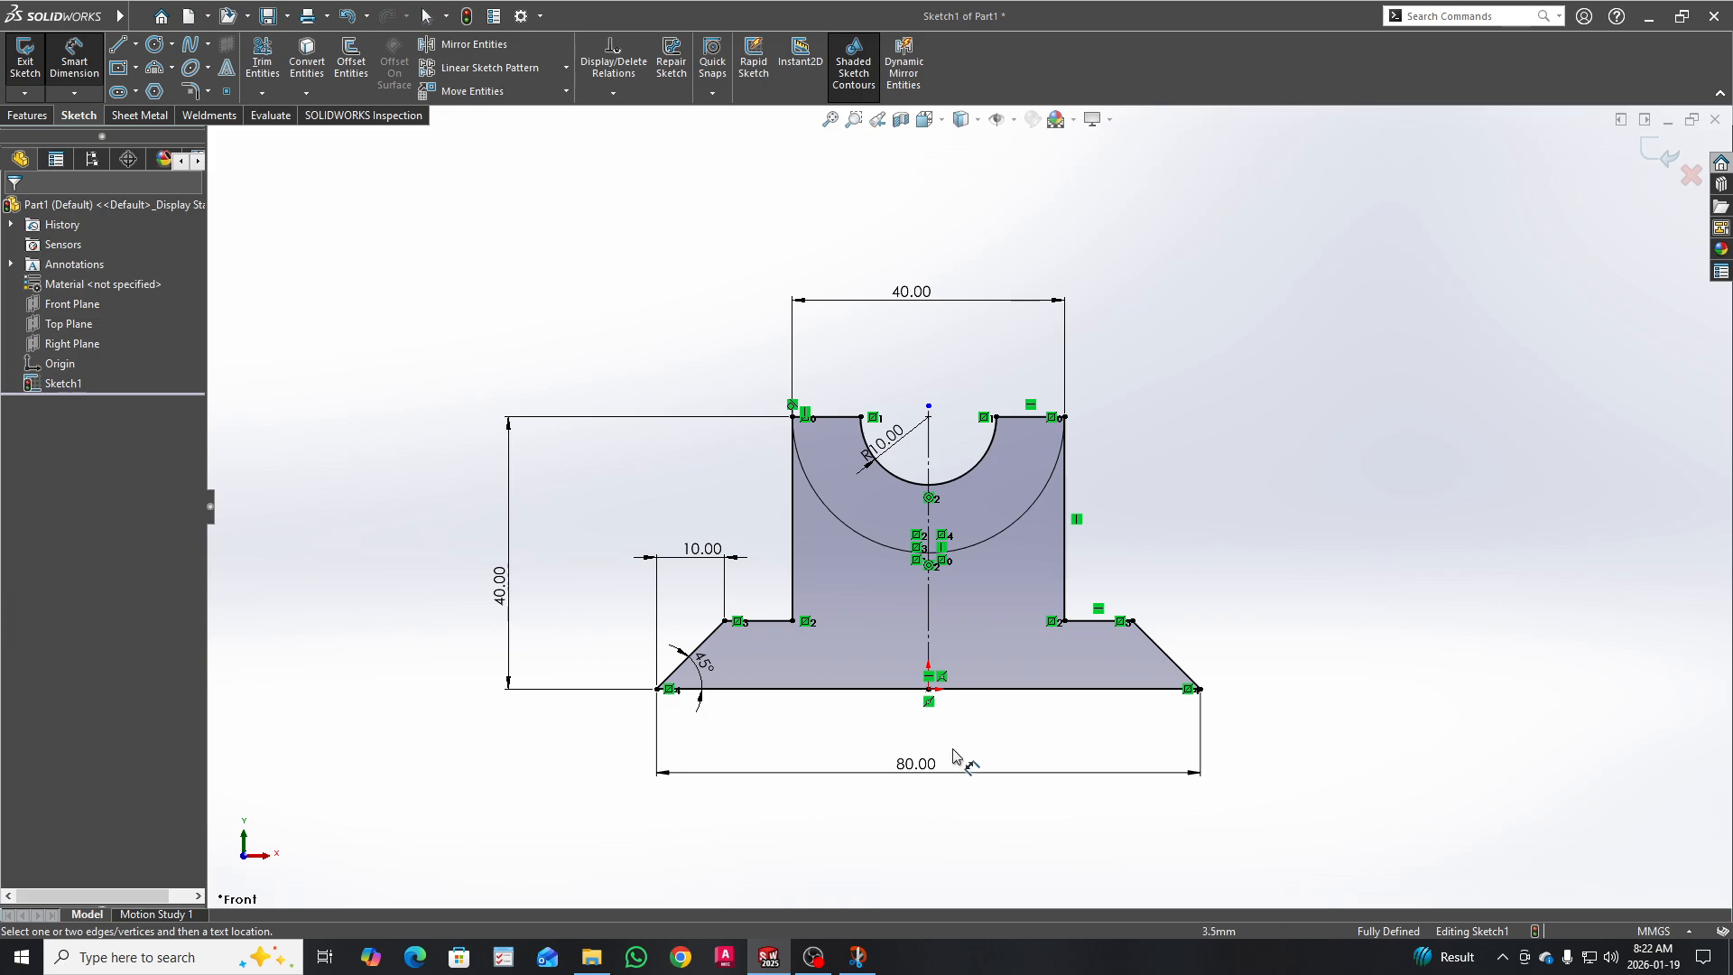
Step: Extrude both closed regions of the profile sketch as a Mid Plane boss with a depth of 30 mm
click(21, 117)
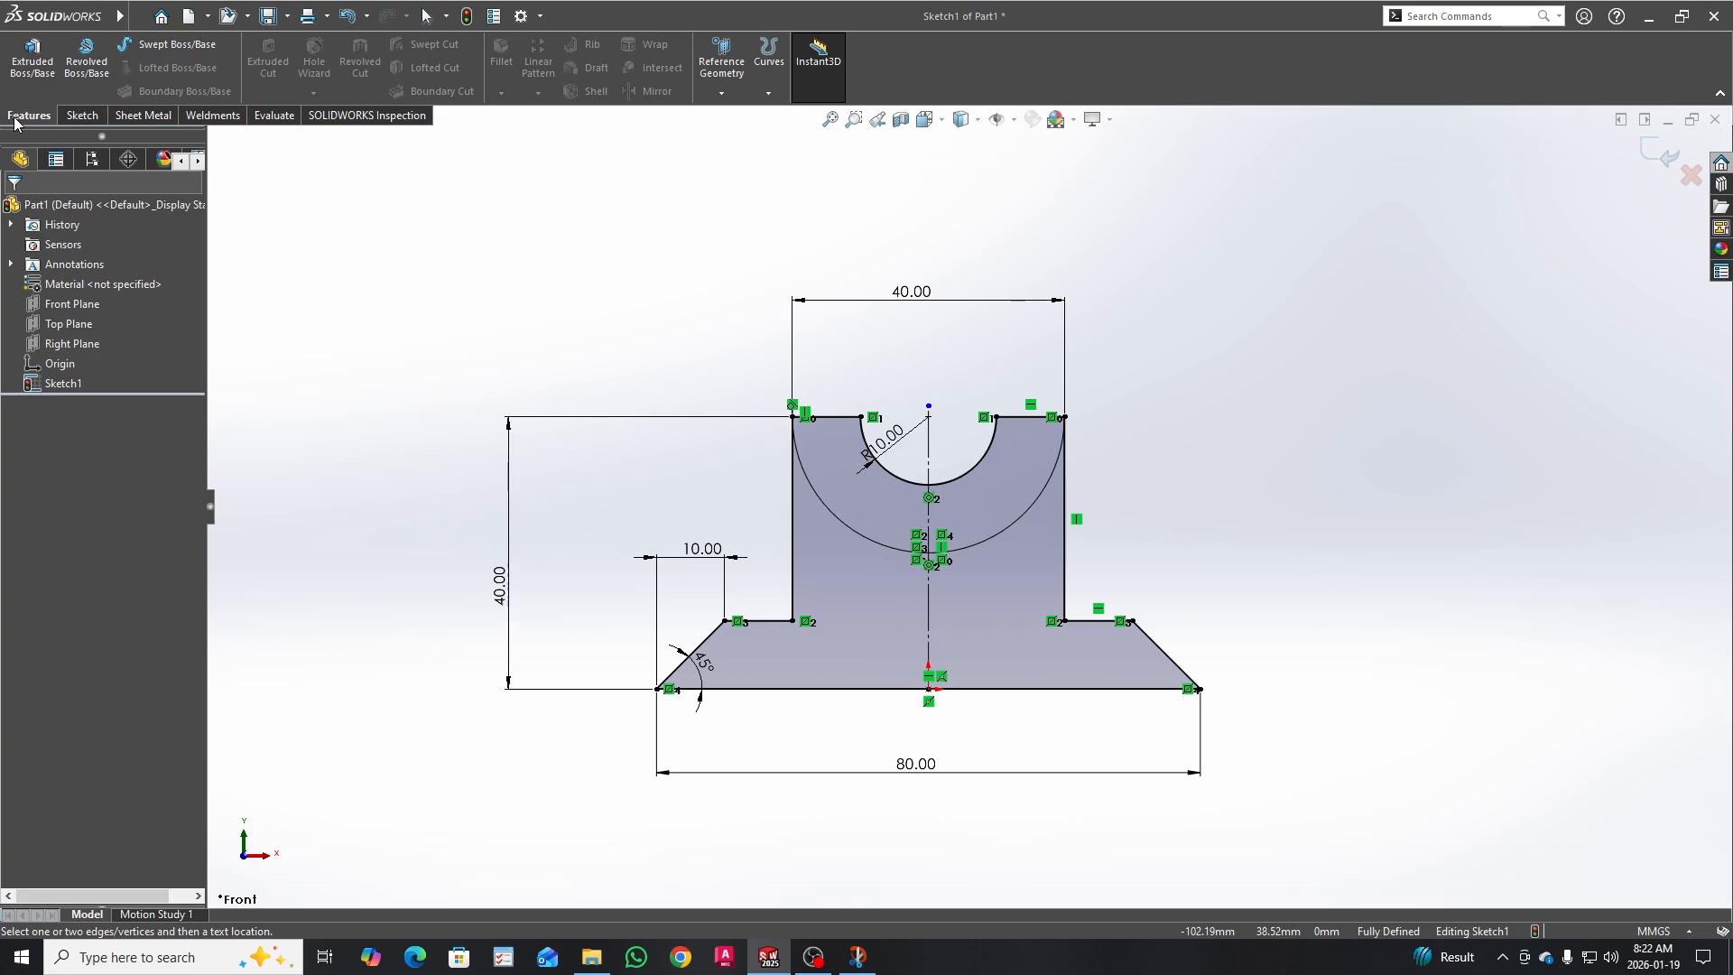
click(40, 63)
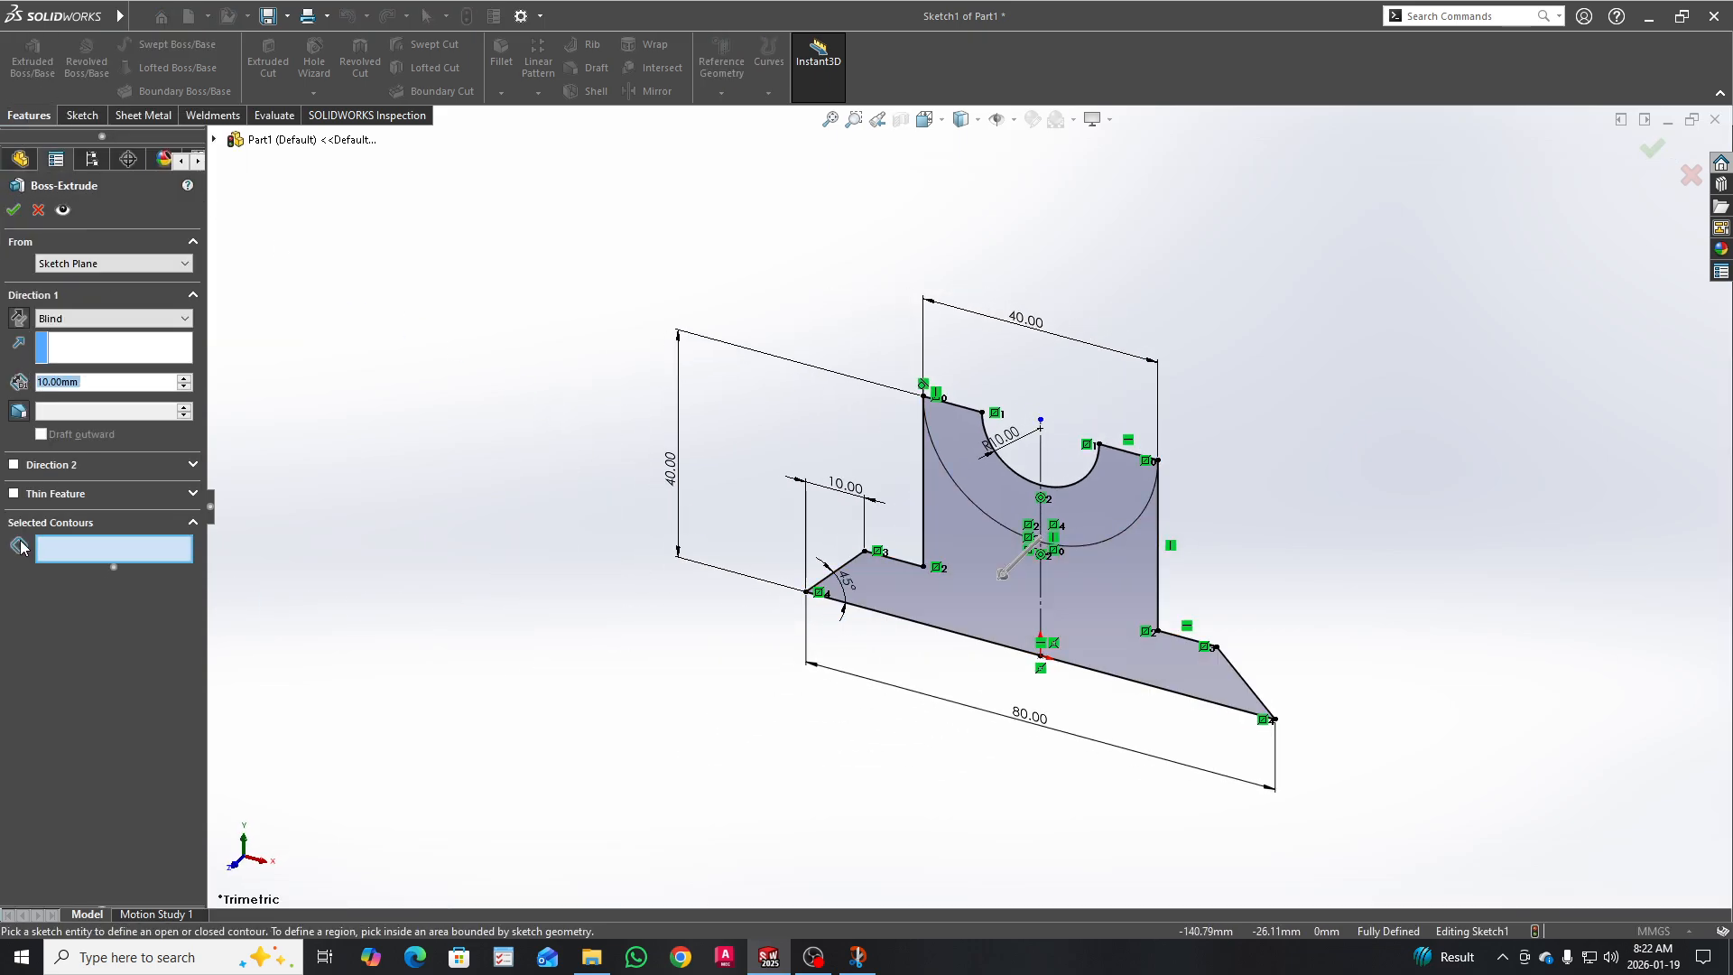
click(974, 600)
mouse_move(817, 535)
middle_down()
mouse_move(816, 452)
mouse_move(837, 585)
mouse_move(829, 528)
middle_up()
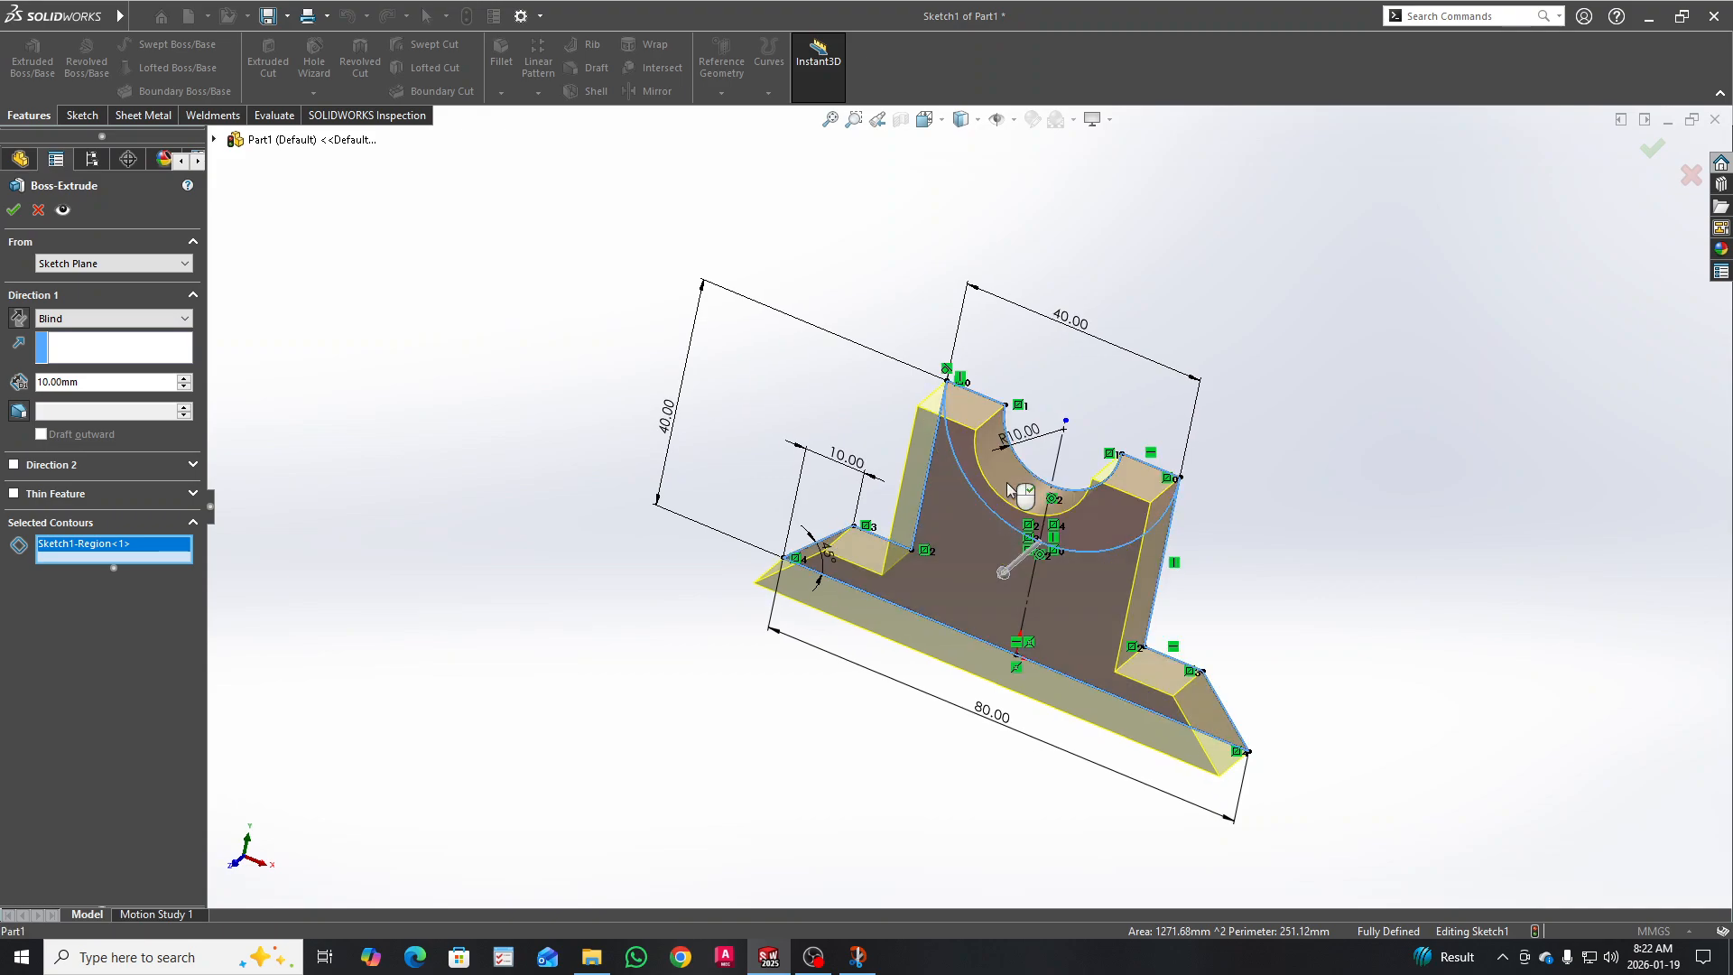
click(1018, 495)
mouse_move(973, 549)
middle_down()
mouse_move(994, 437)
mouse_move(1002, 551)
middle_up()
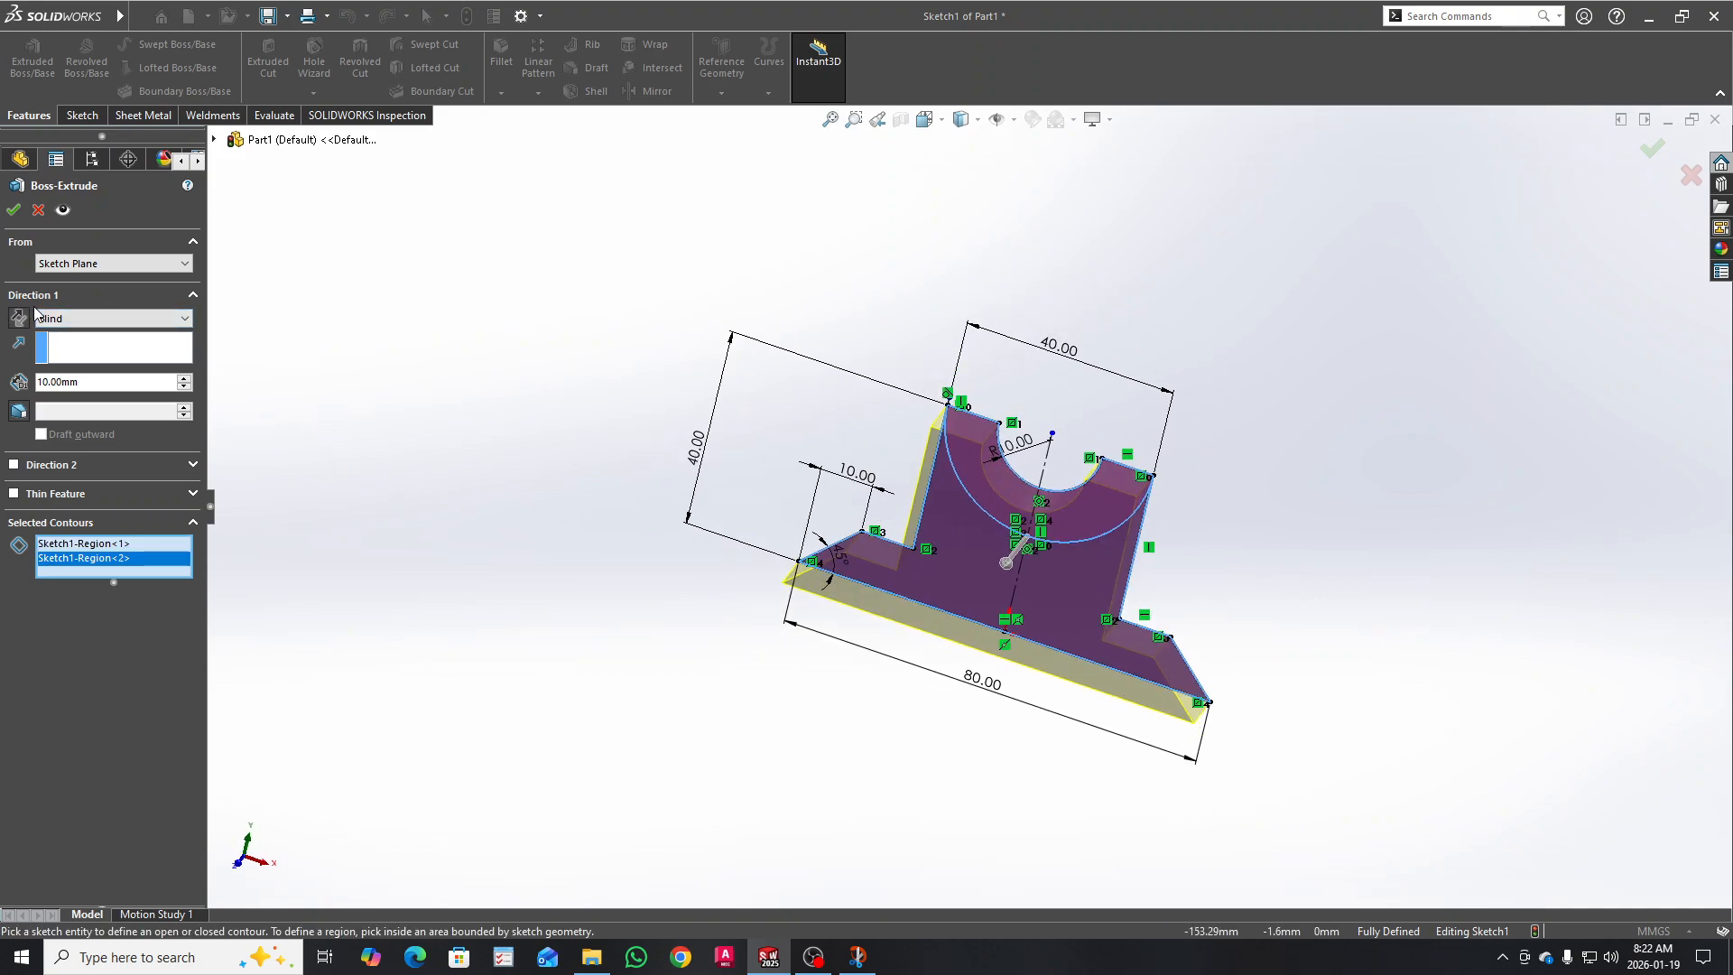
click(80, 325)
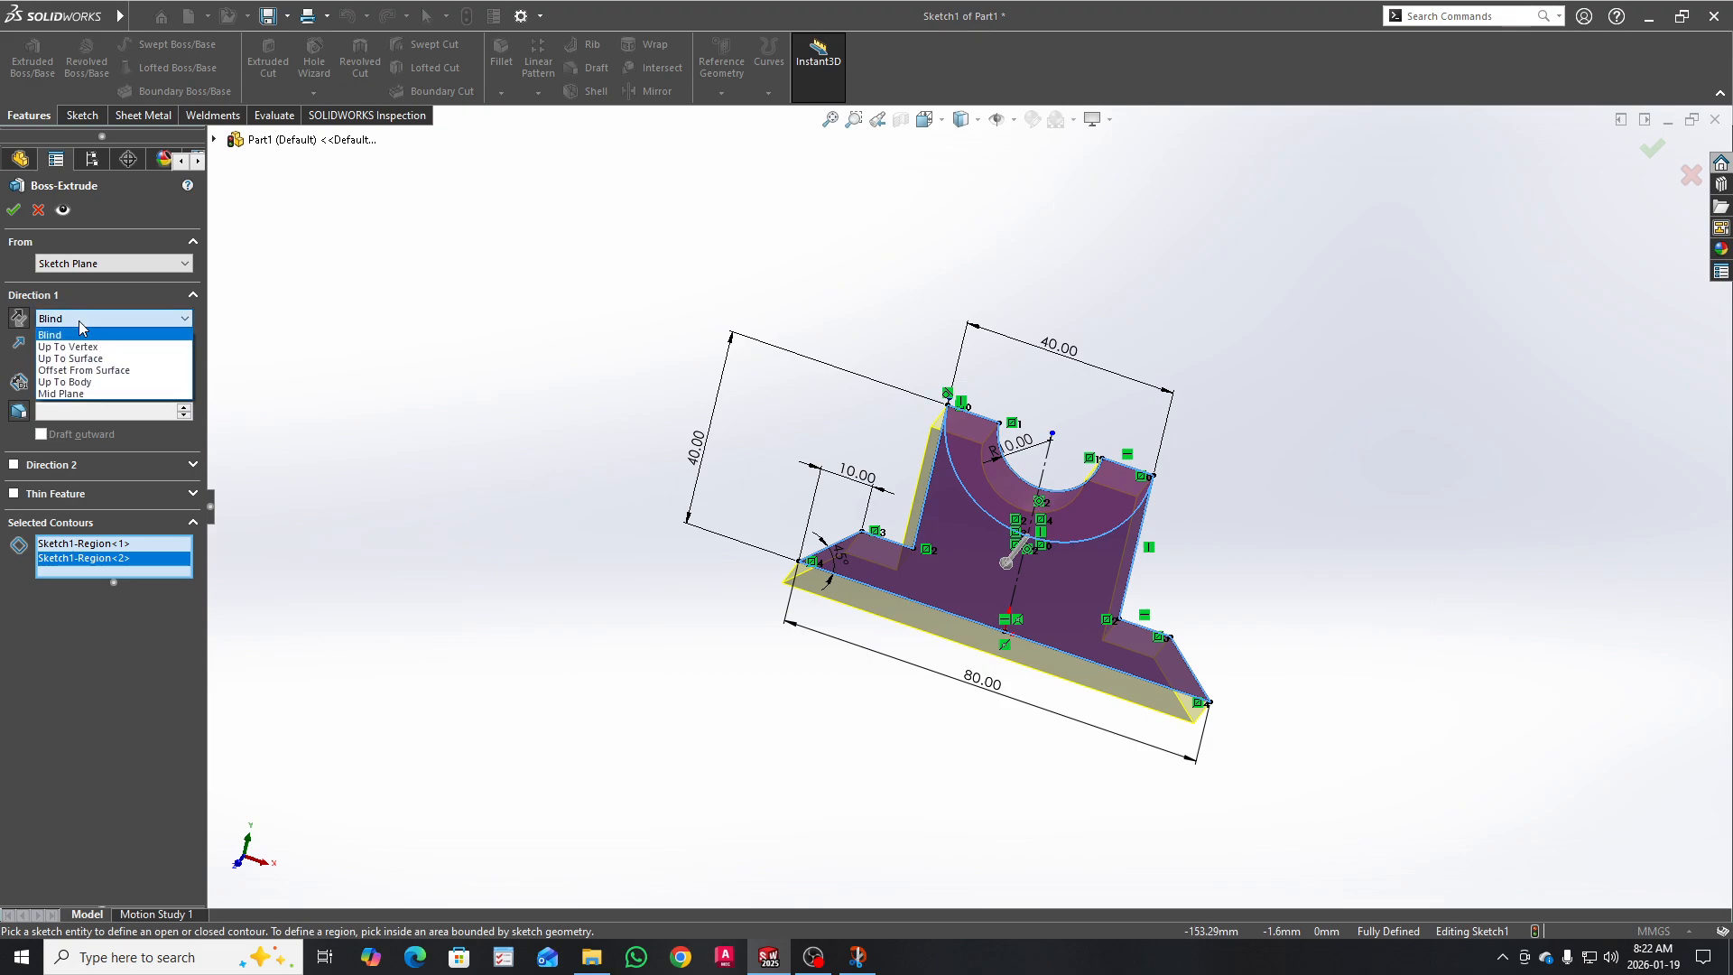
click(86, 393)
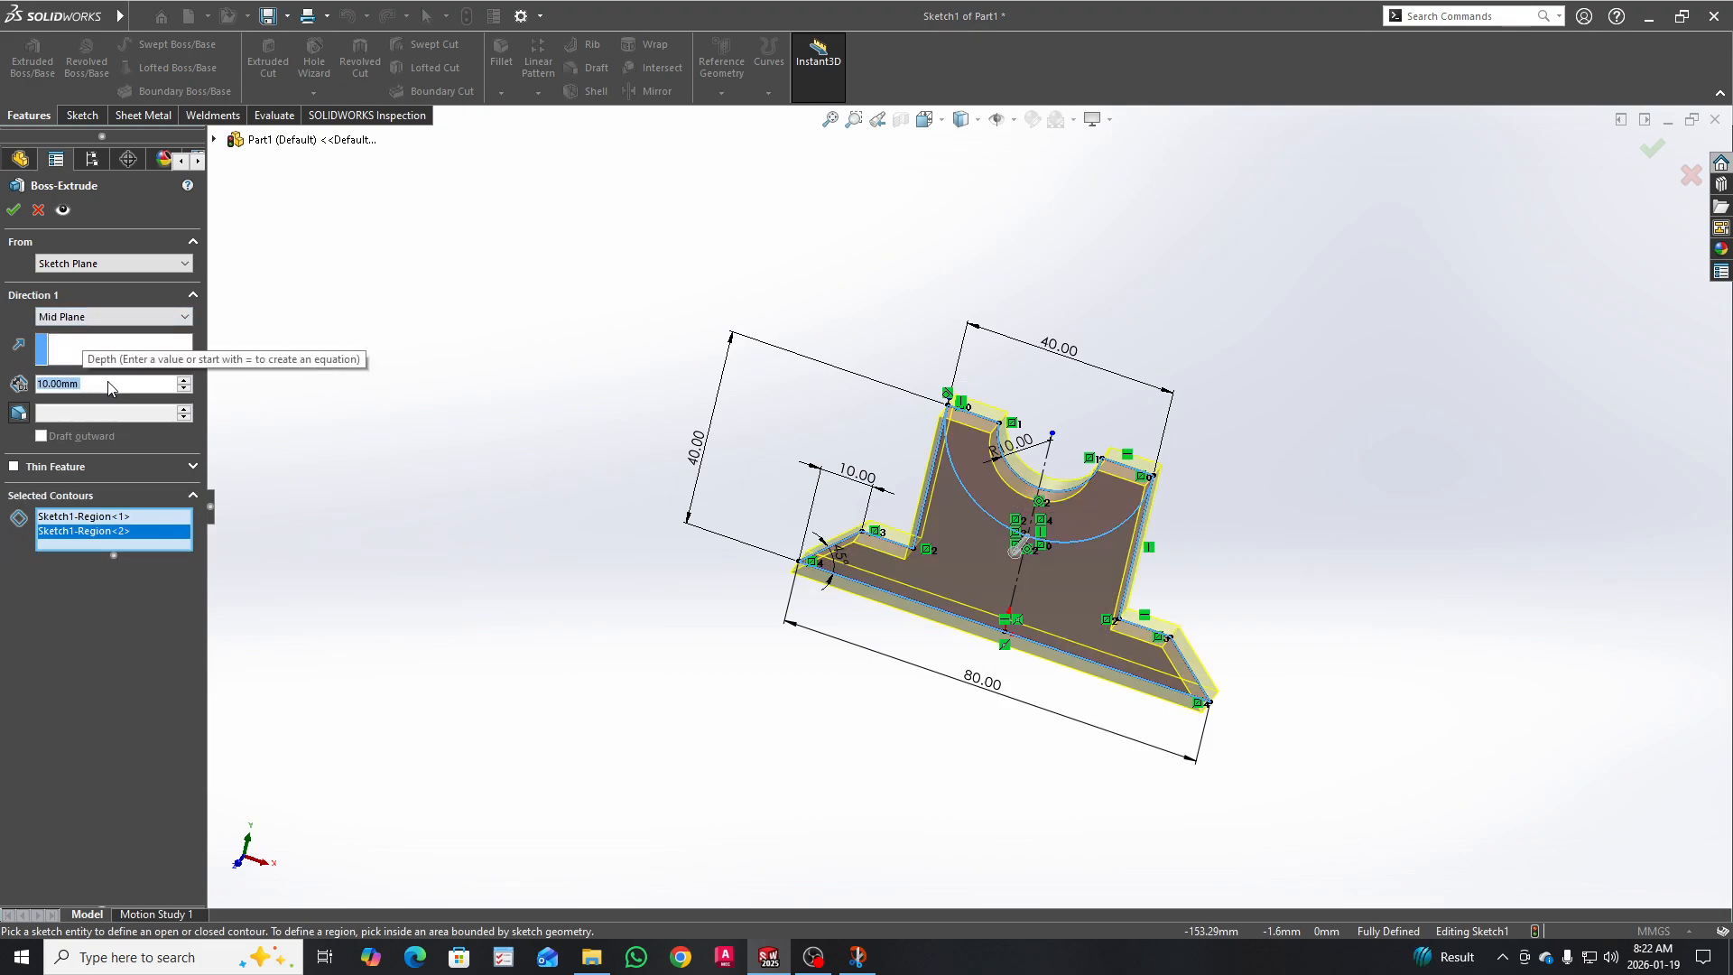
text(30)
key(Return)
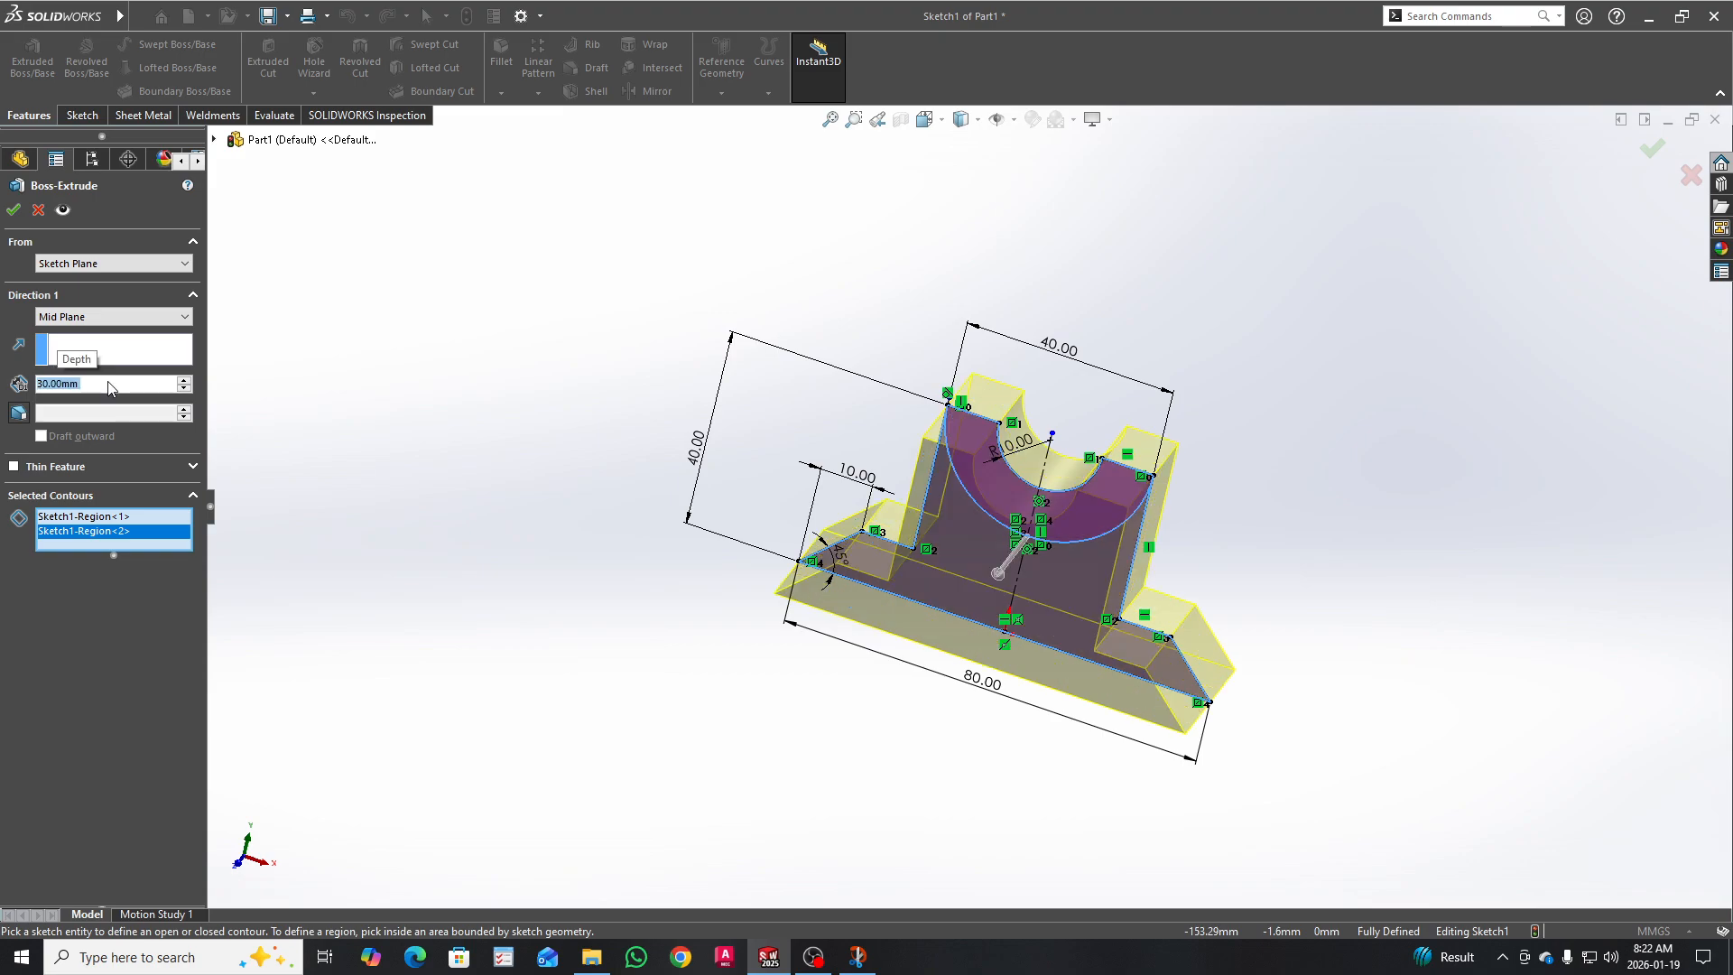
click(11, 212)
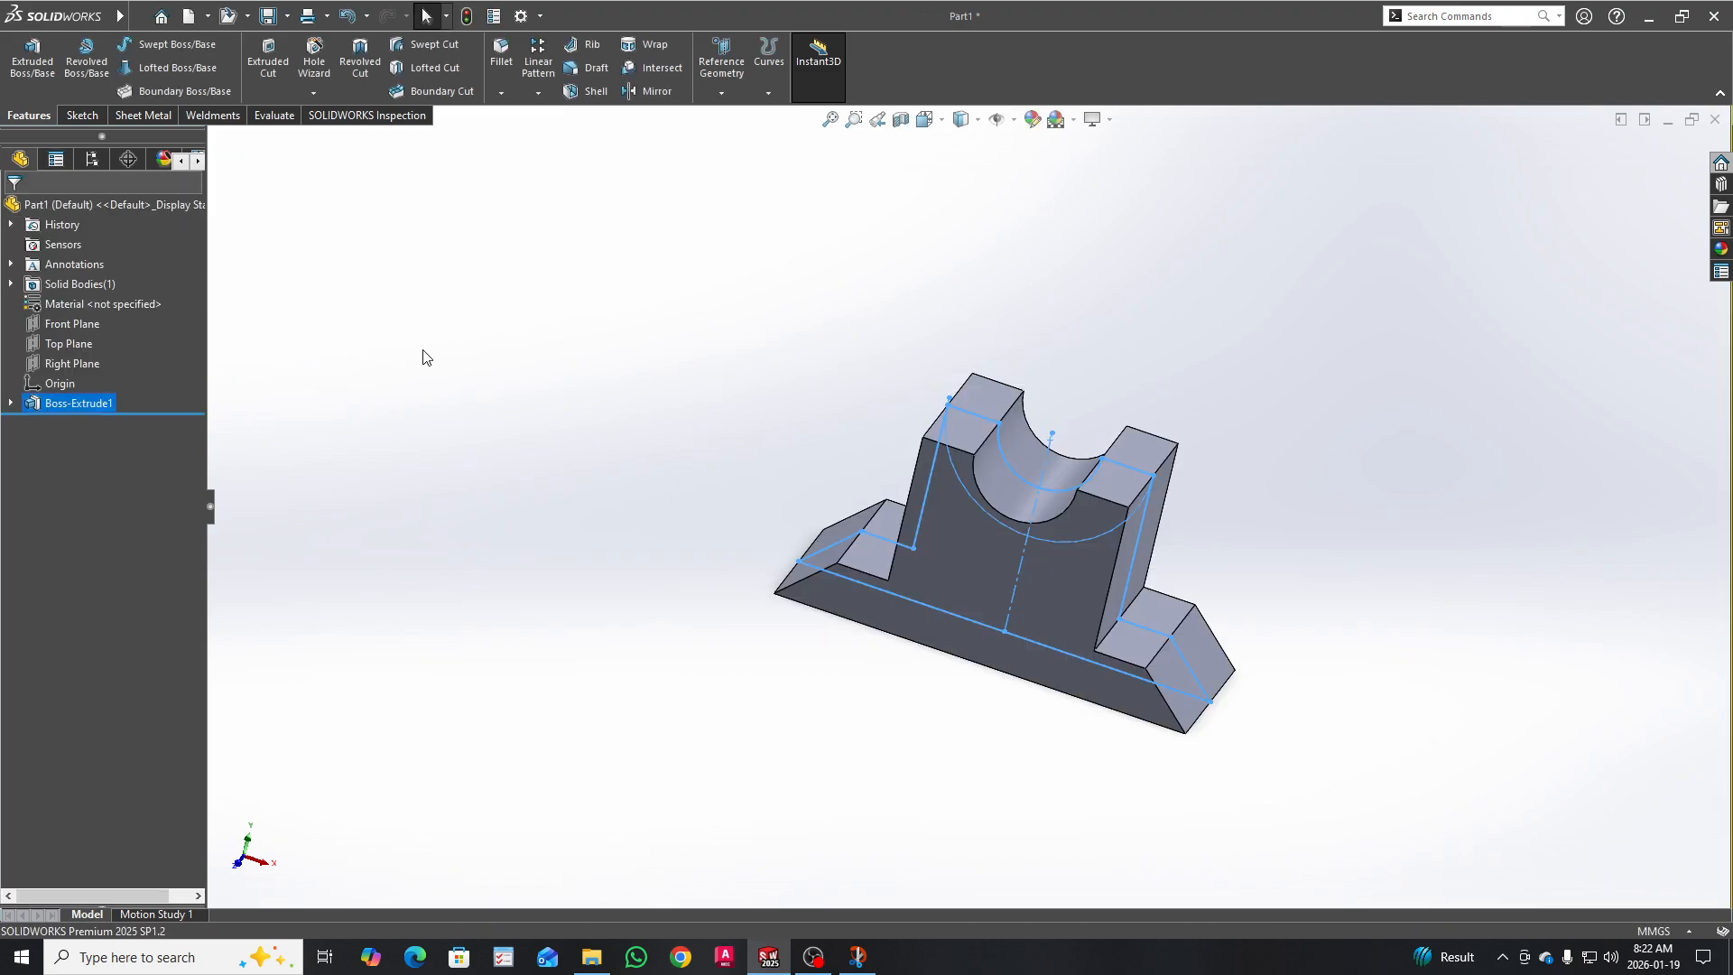
Step: Check the cradle in the Snip & Sketch reference drawing, and start a boss extrude of the half-ring region of the existing profile sketch
mouse_move(592, 464)
middle_down()
mouse_move(806, 320)
mouse_move(507, 430)
mouse_move(565, 344)
mouse_move(686, 391)
mouse_move(747, 313)
mouse_move(667, 362)
mouse_move(588, 379)
mouse_move(565, 348)
mouse_move(627, 344)
mouse_move(590, 402)
mouse_move(696, 341)
mouse_move(607, 371)
middle_up()
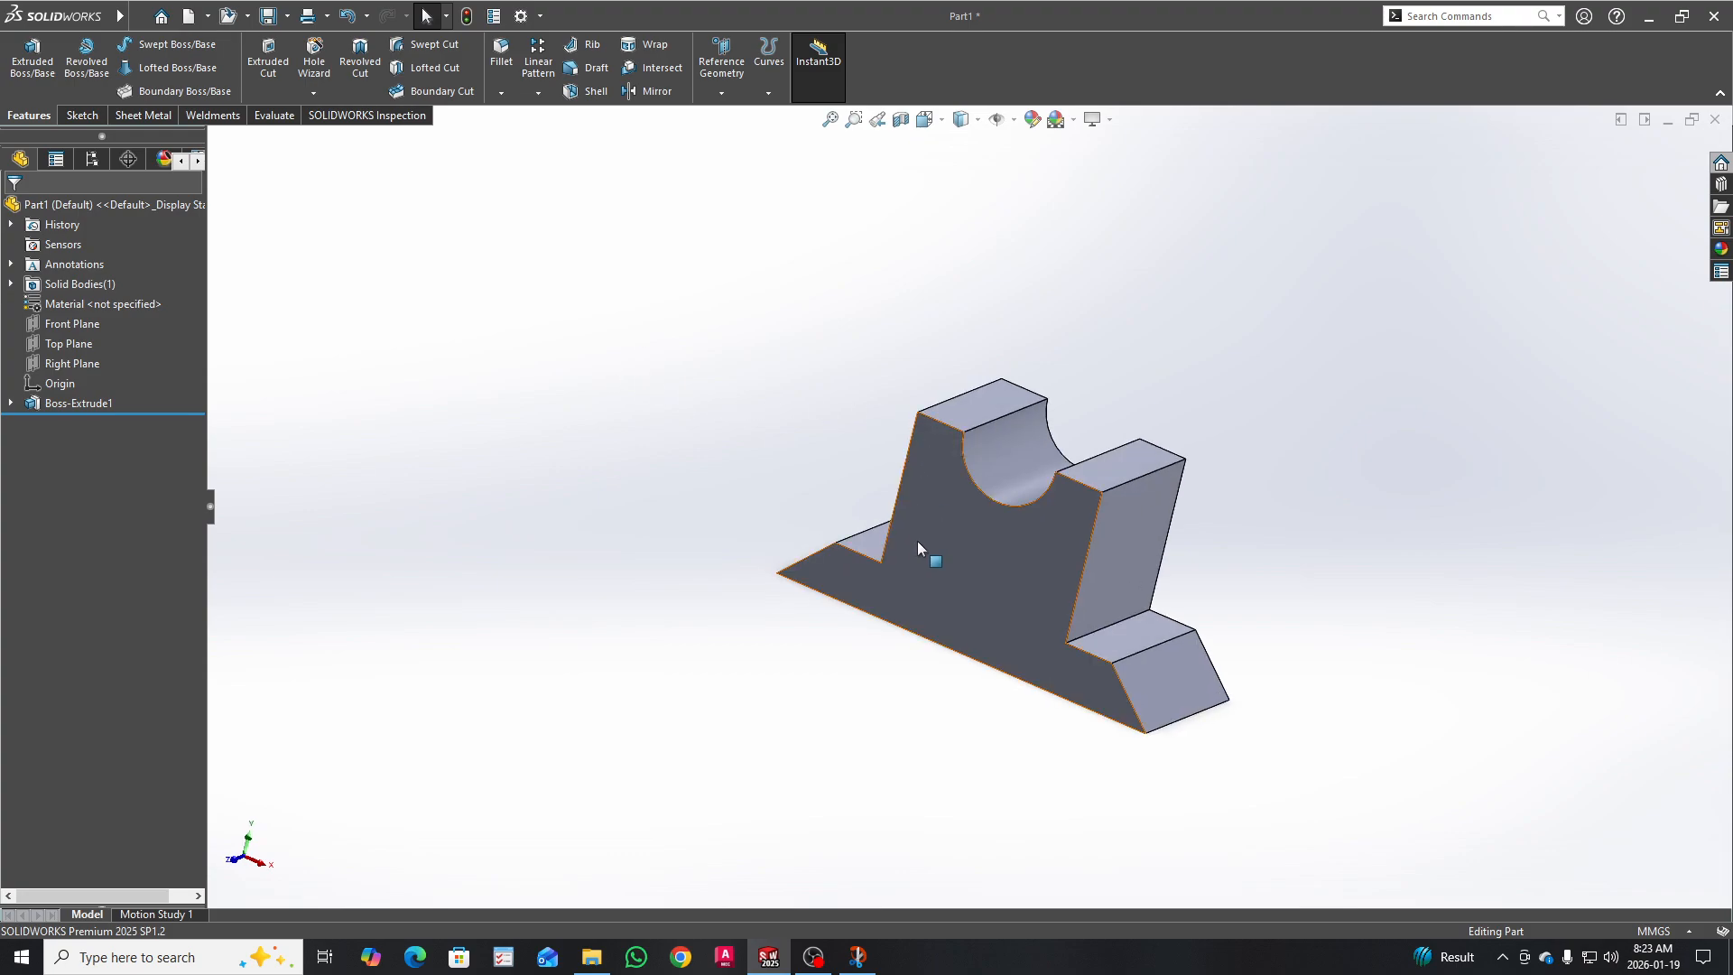
click(859, 959)
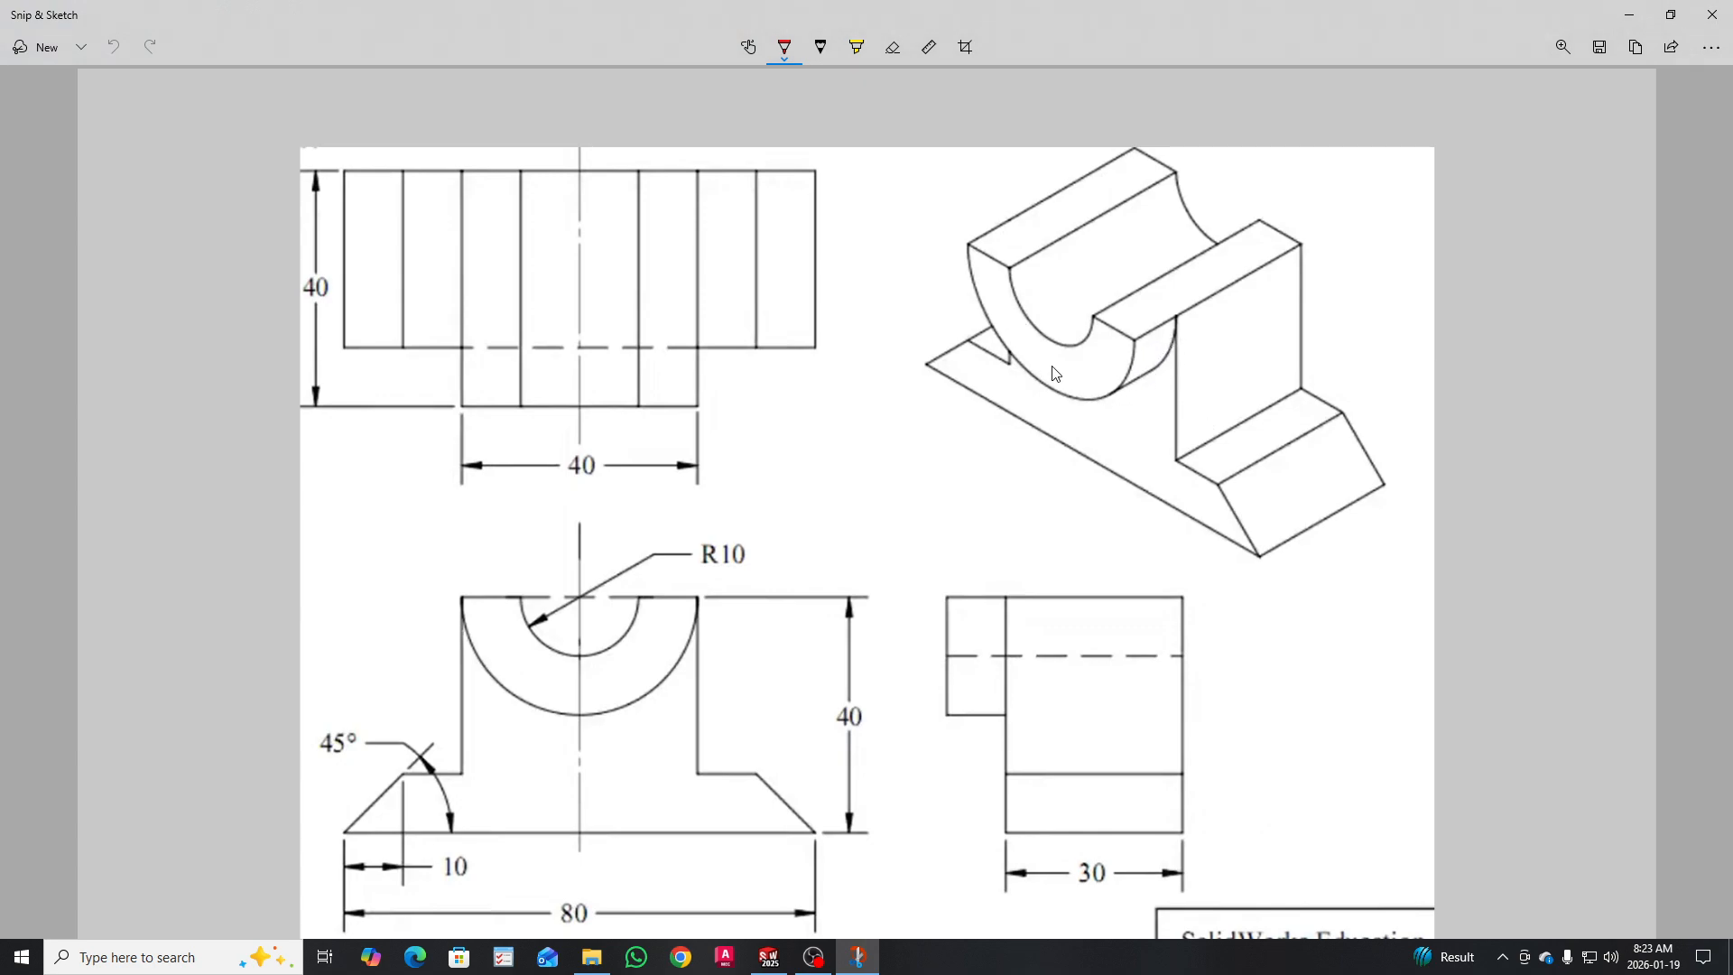
click(1630, 20)
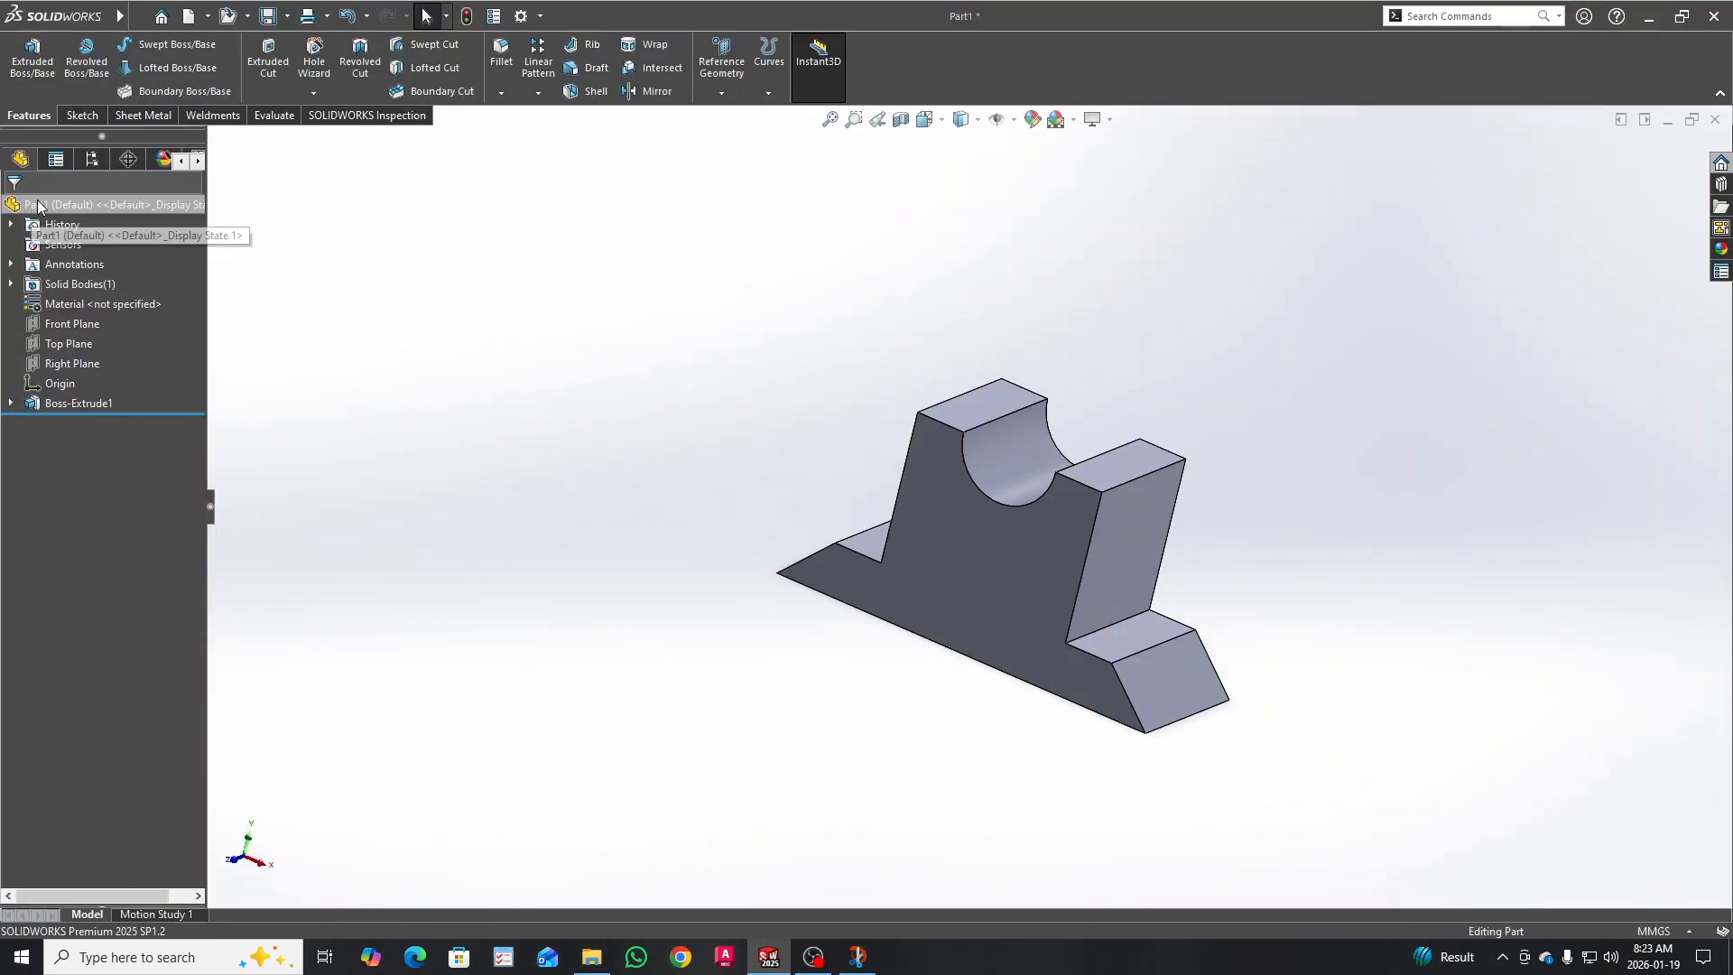
click(11, 404)
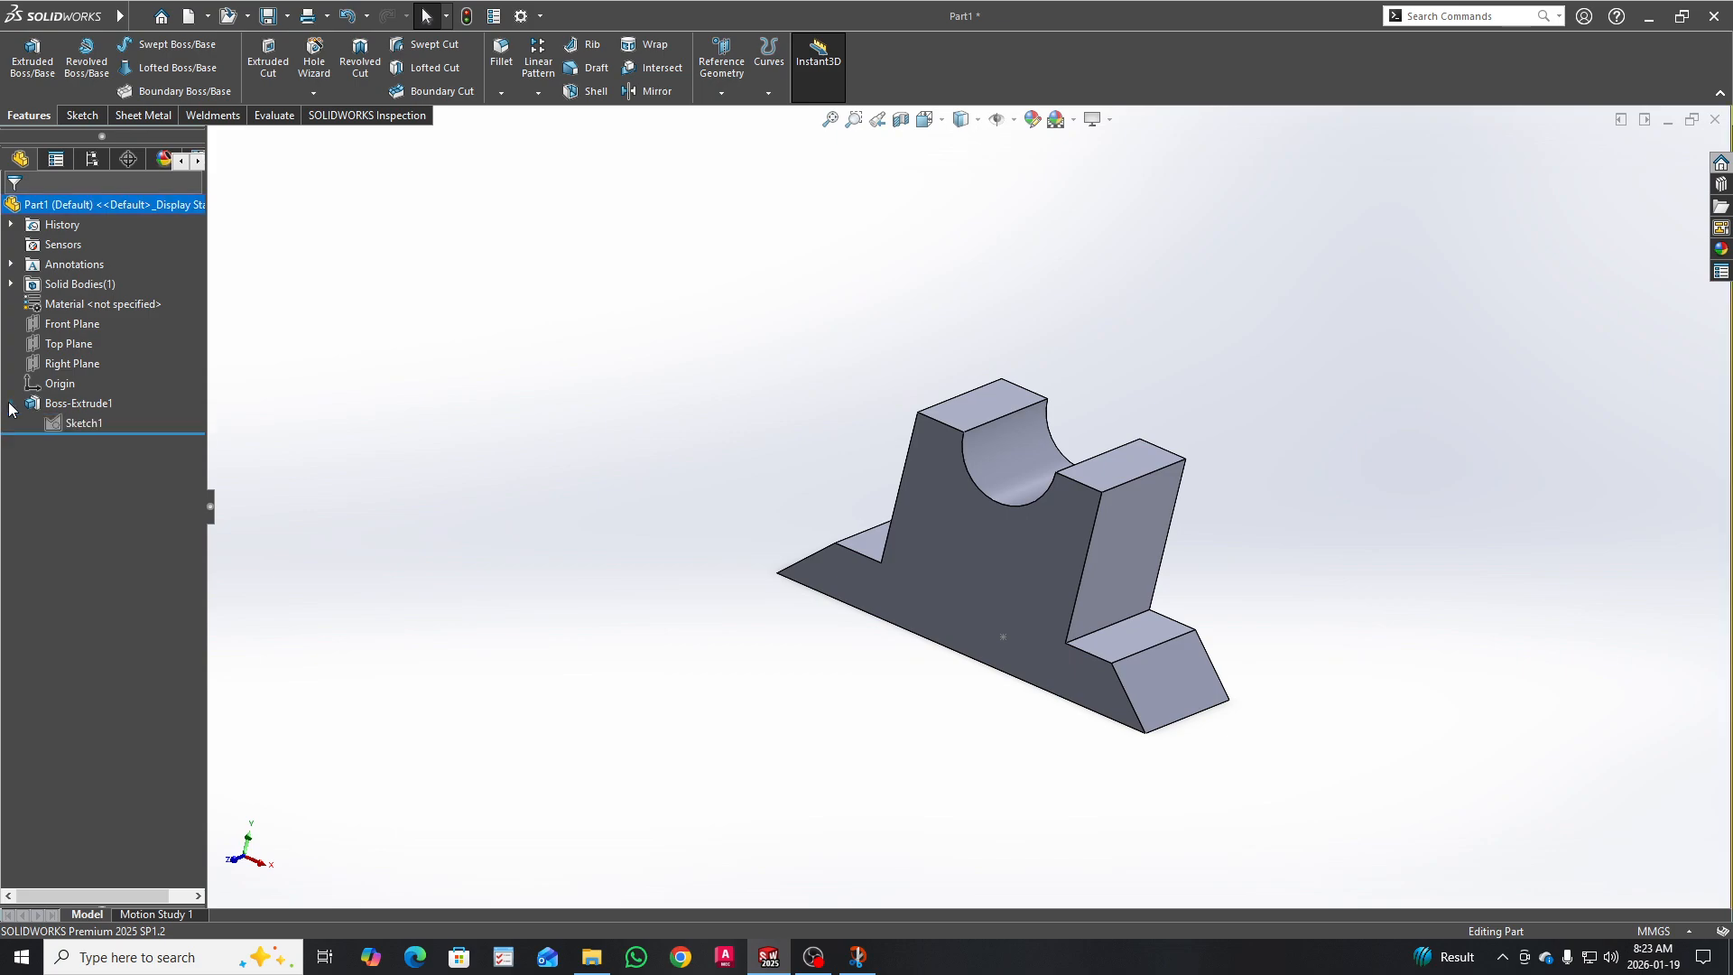
click(83, 424)
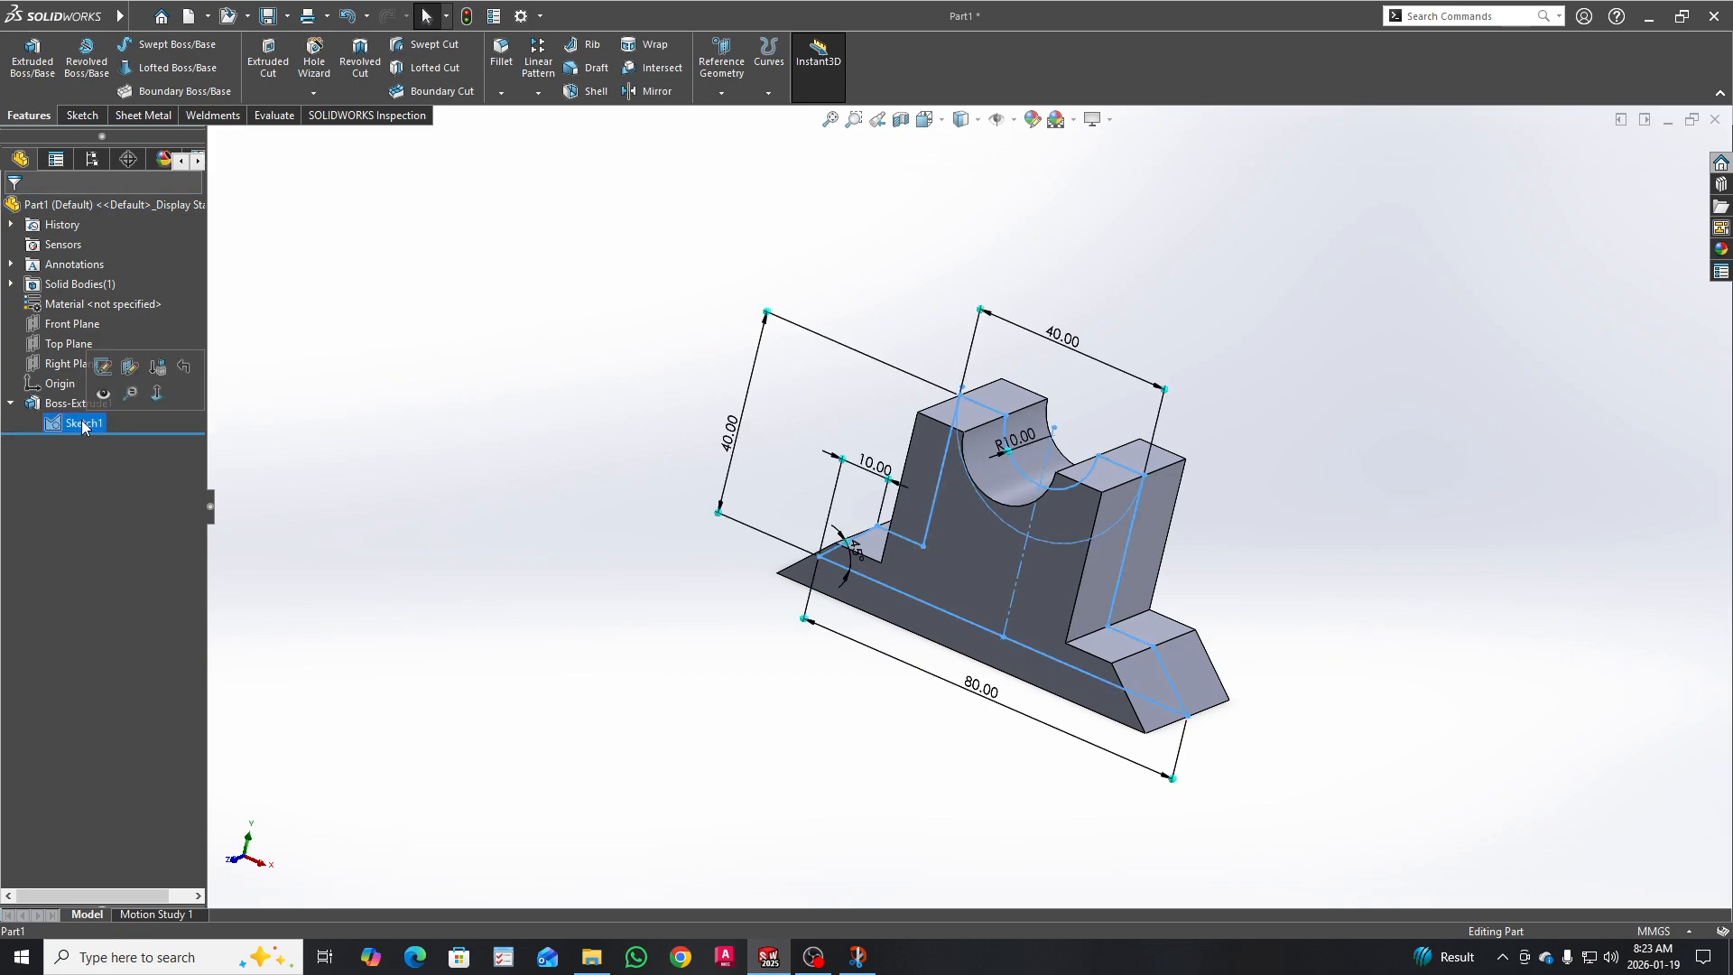
click(32, 63)
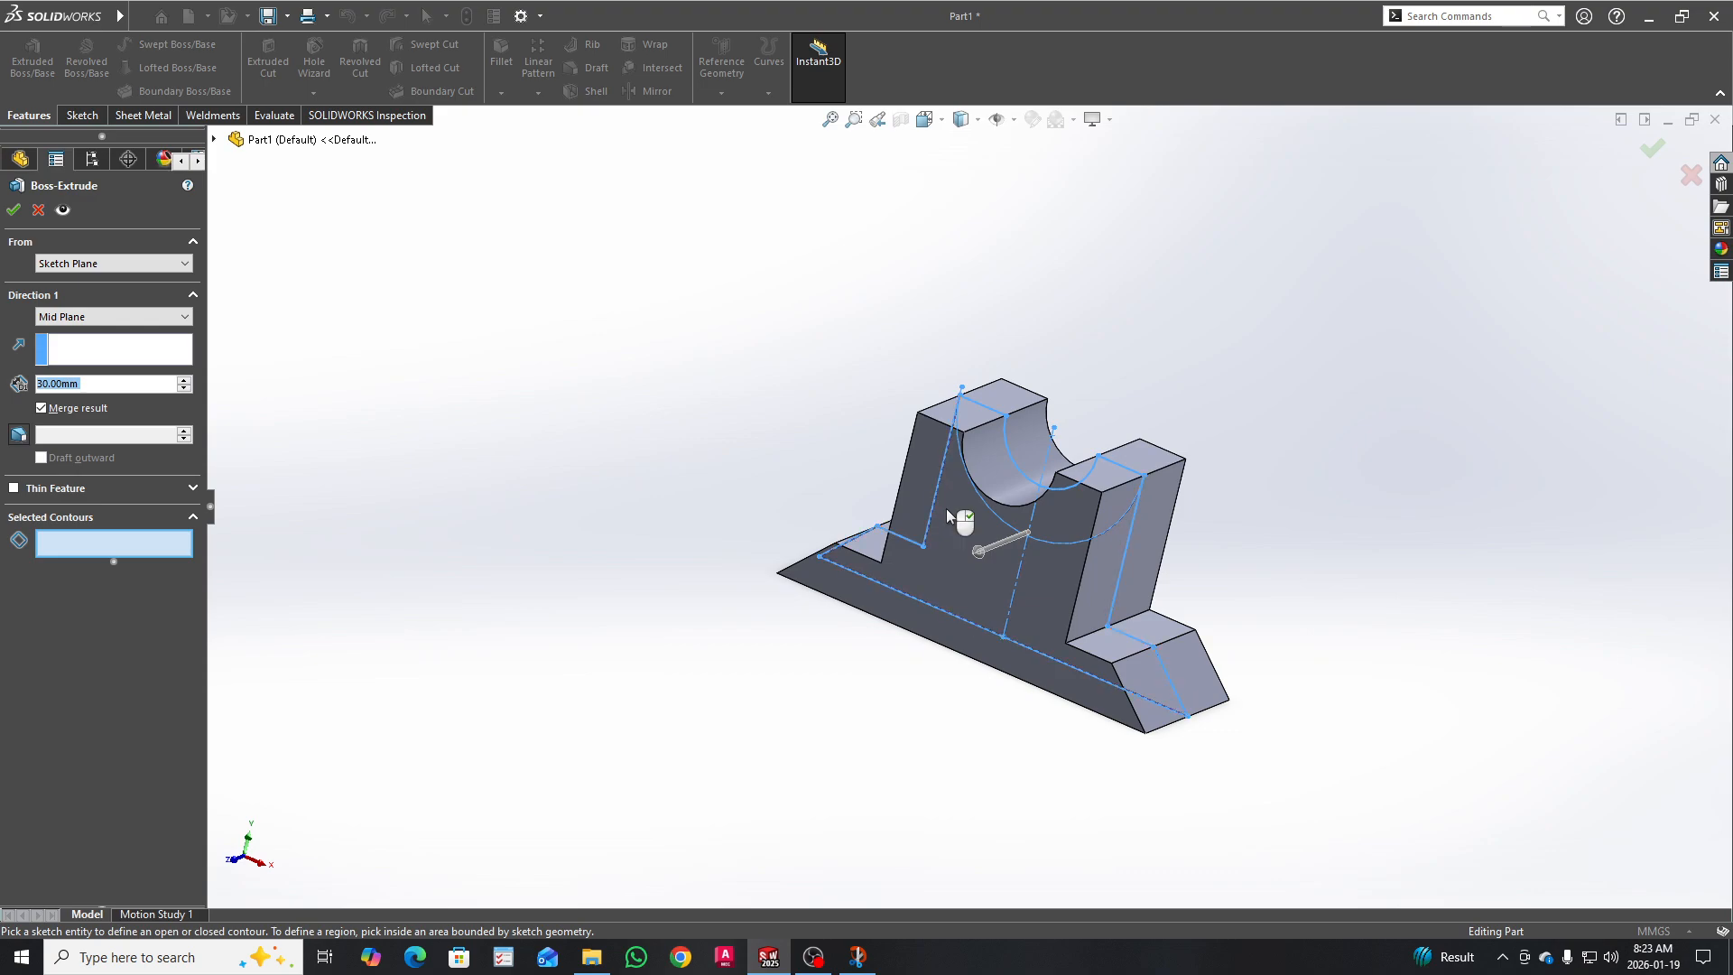
click(1034, 512)
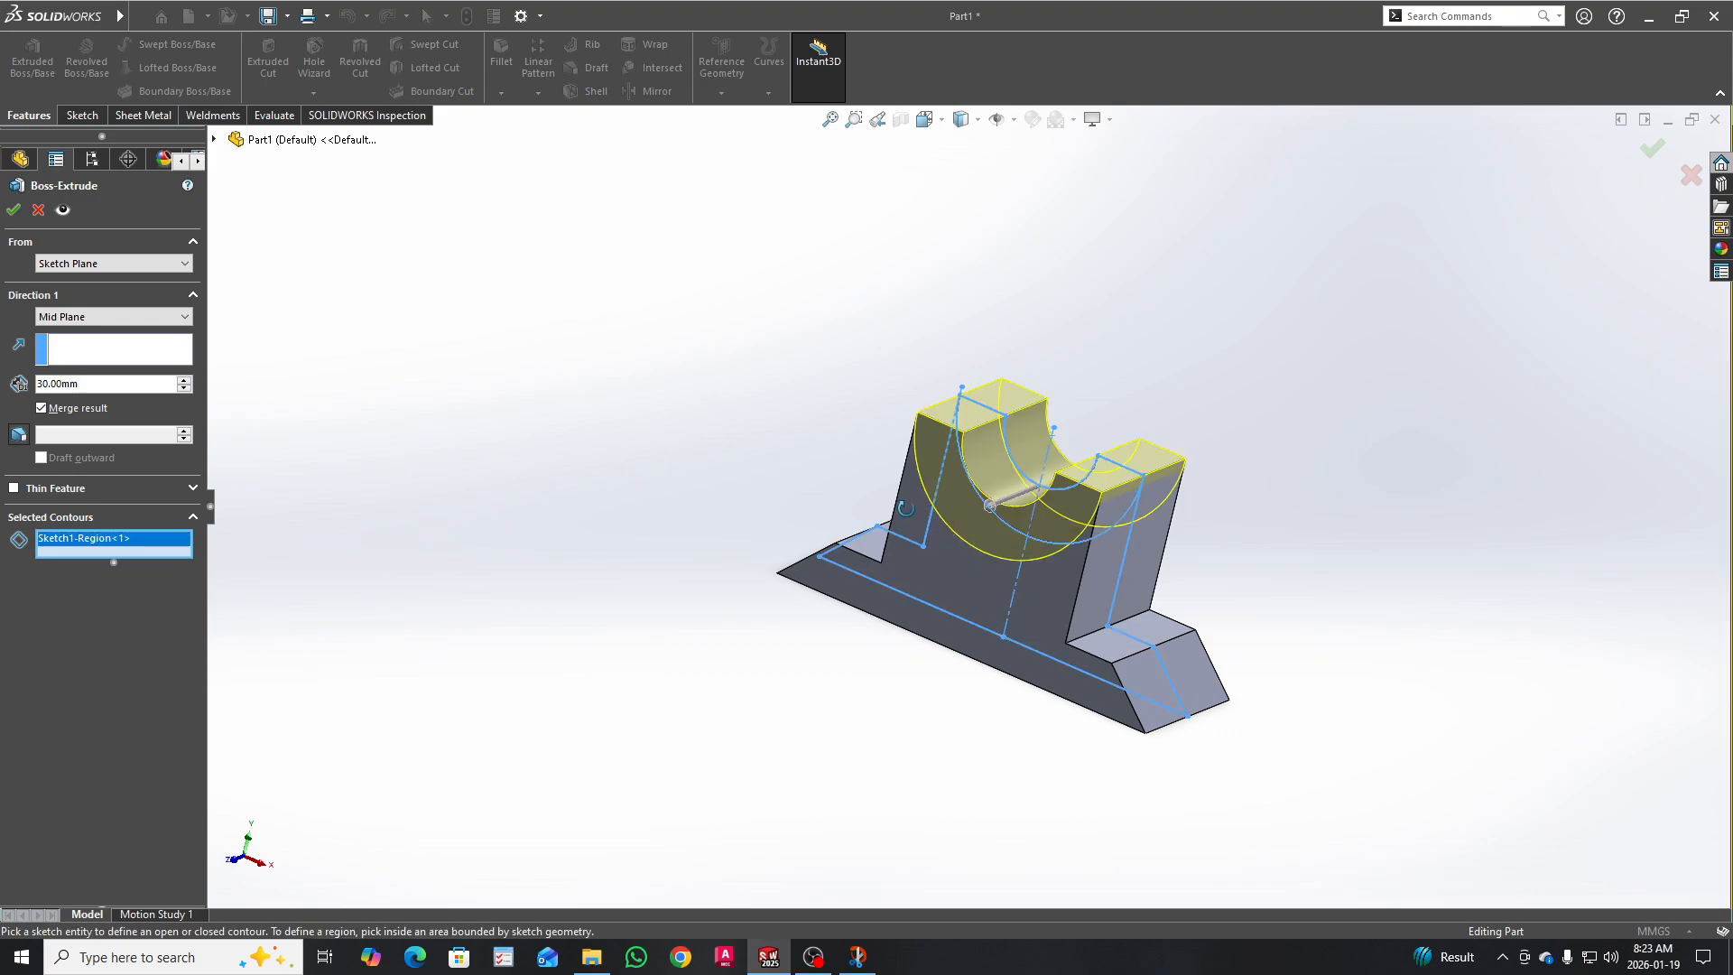
middle_drag(1034, 512, 532, 475)
Step: Extrude the half-ring region as a Blind boss 10 mm deep, starting from a top corner vertex of the front face
click(102, 314)
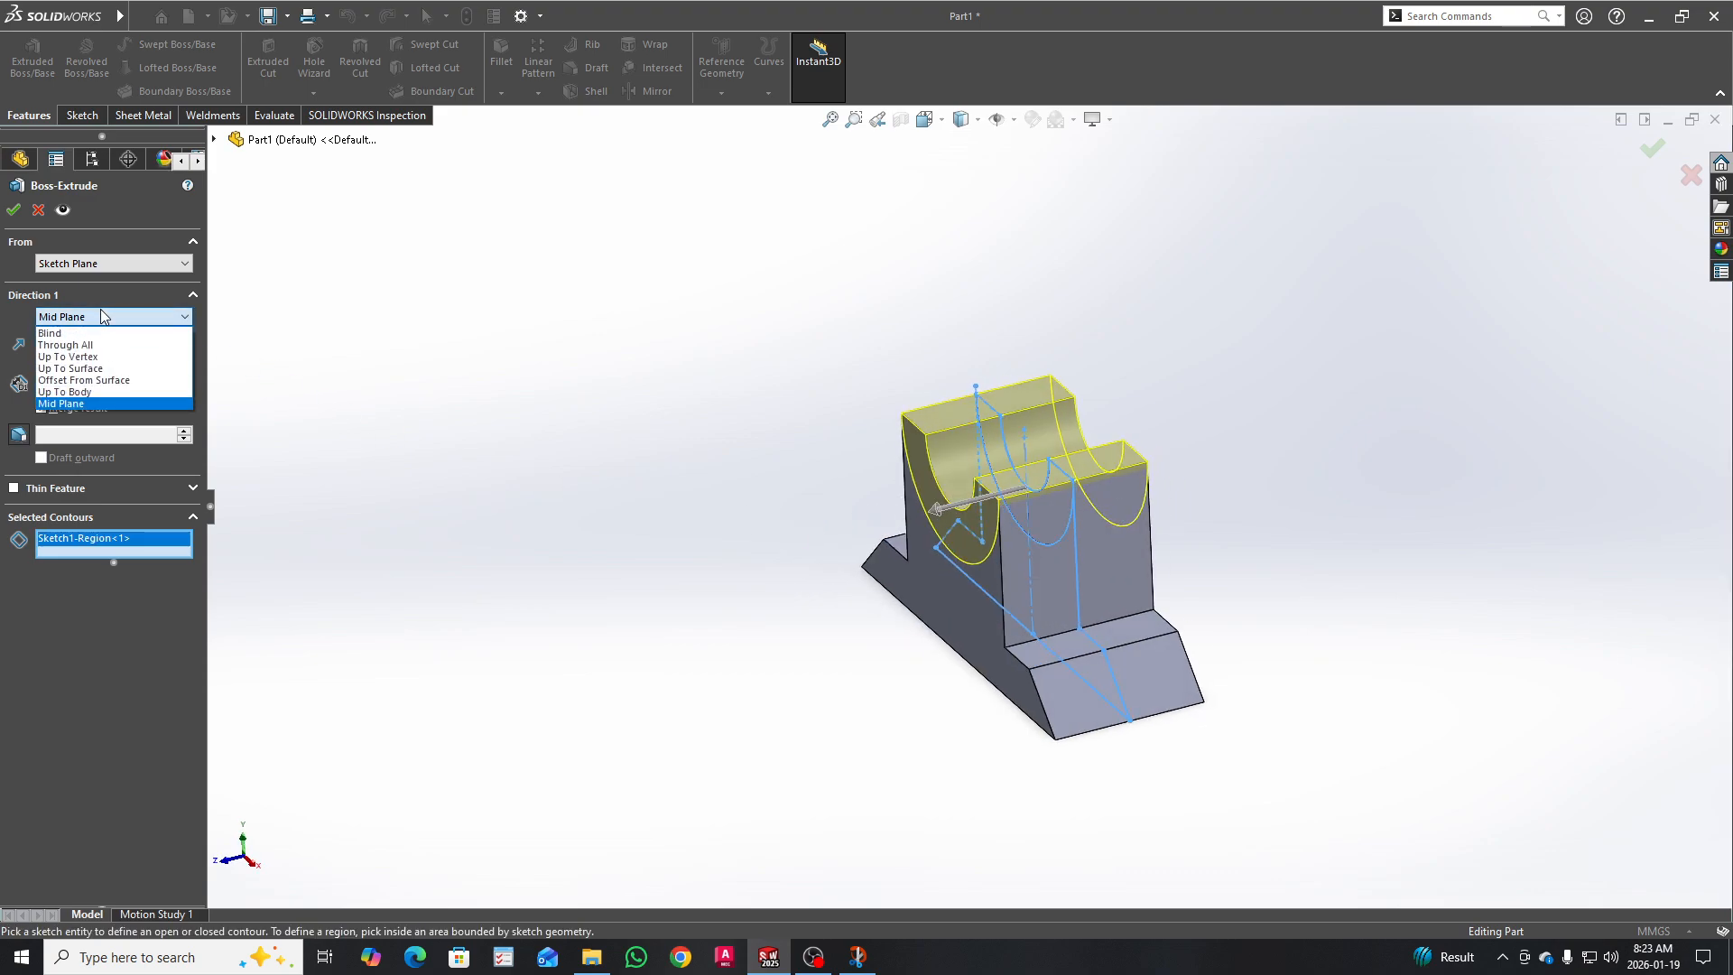
click(84, 333)
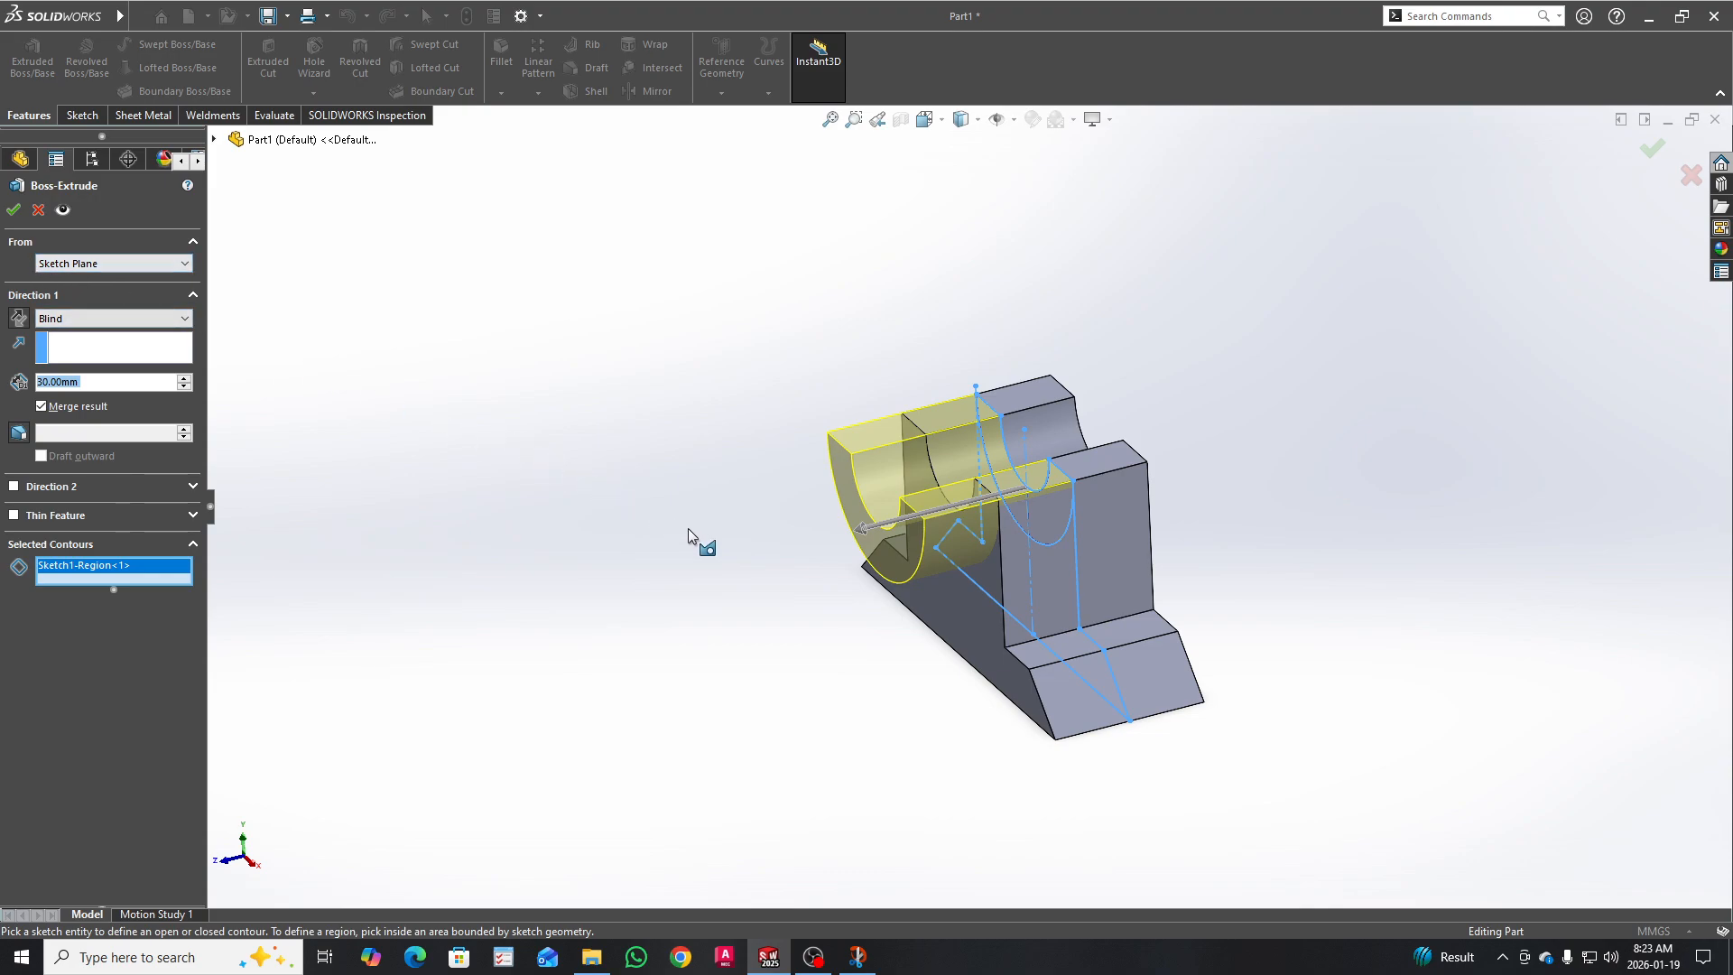
middle_drag(695, 538, 765, 547)
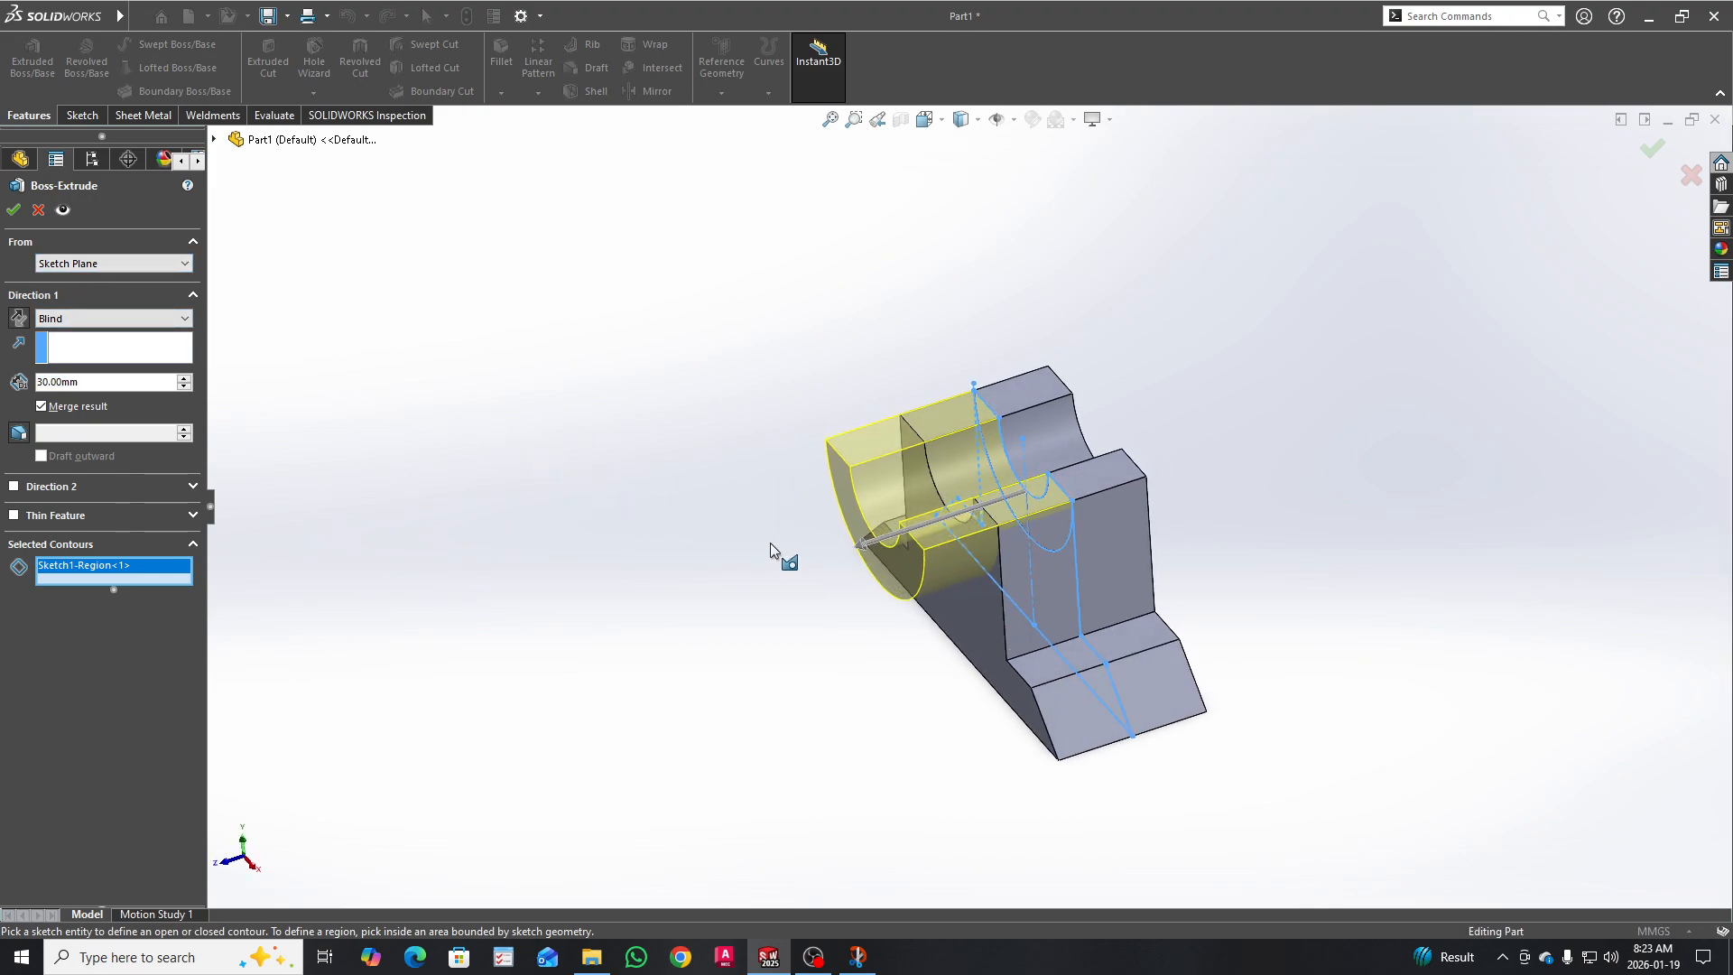
scroll(983, 529, down, 4)
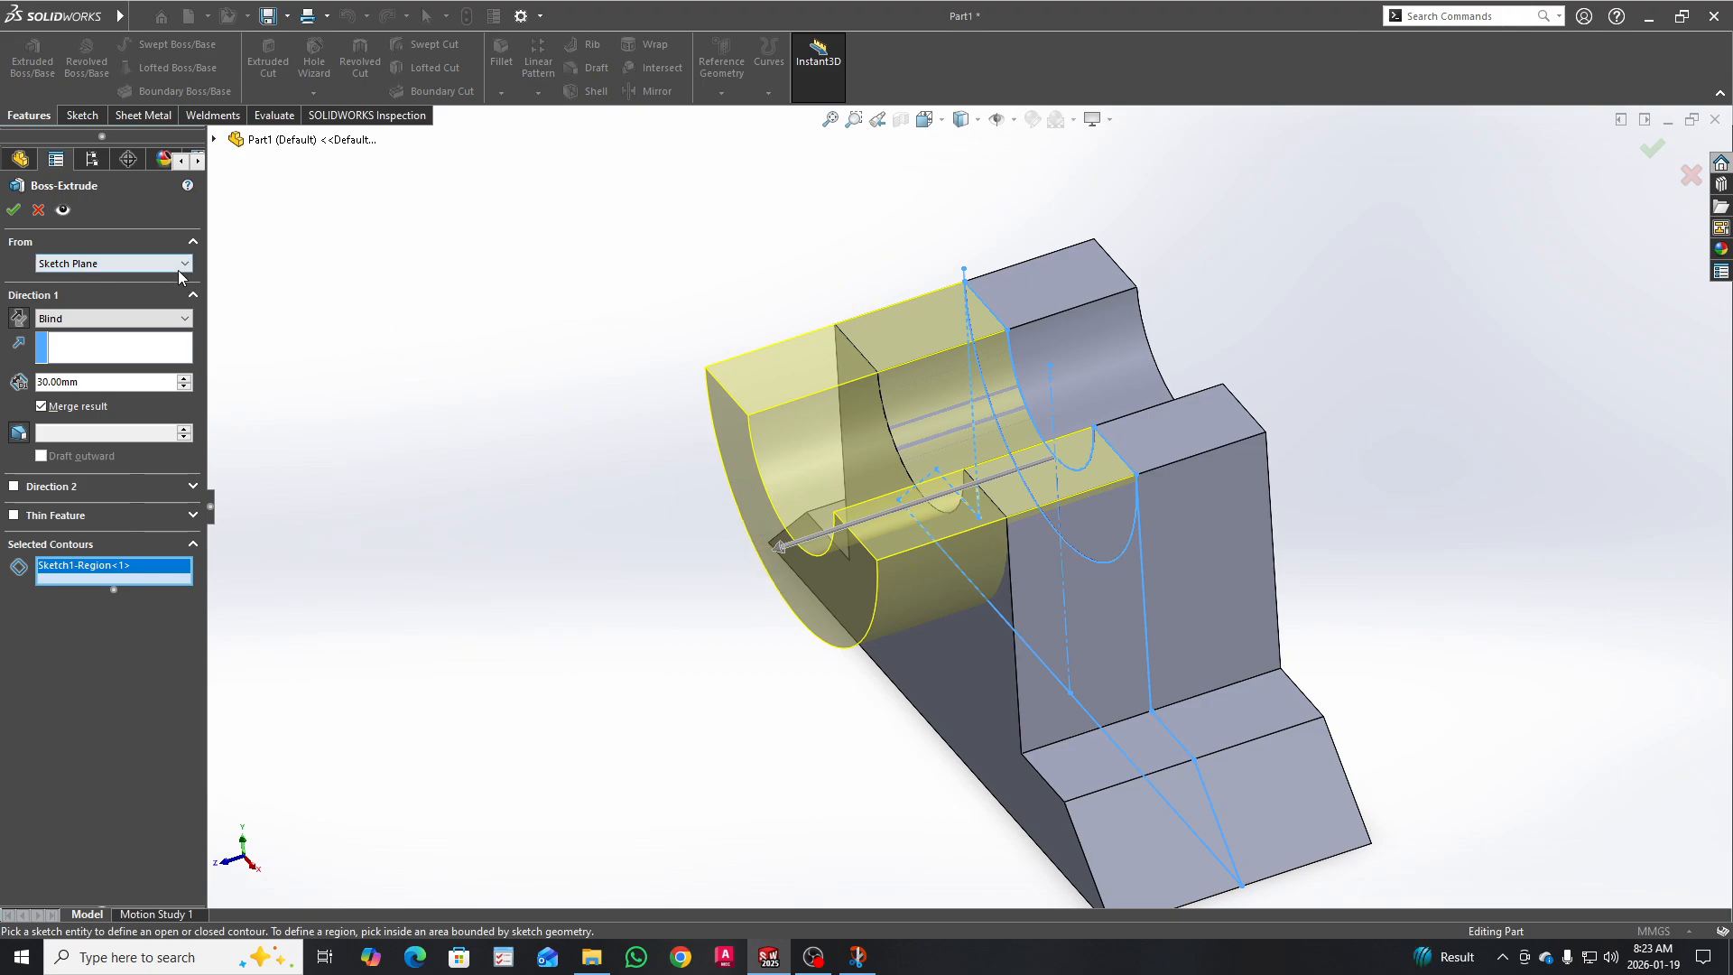
click(99, 264)
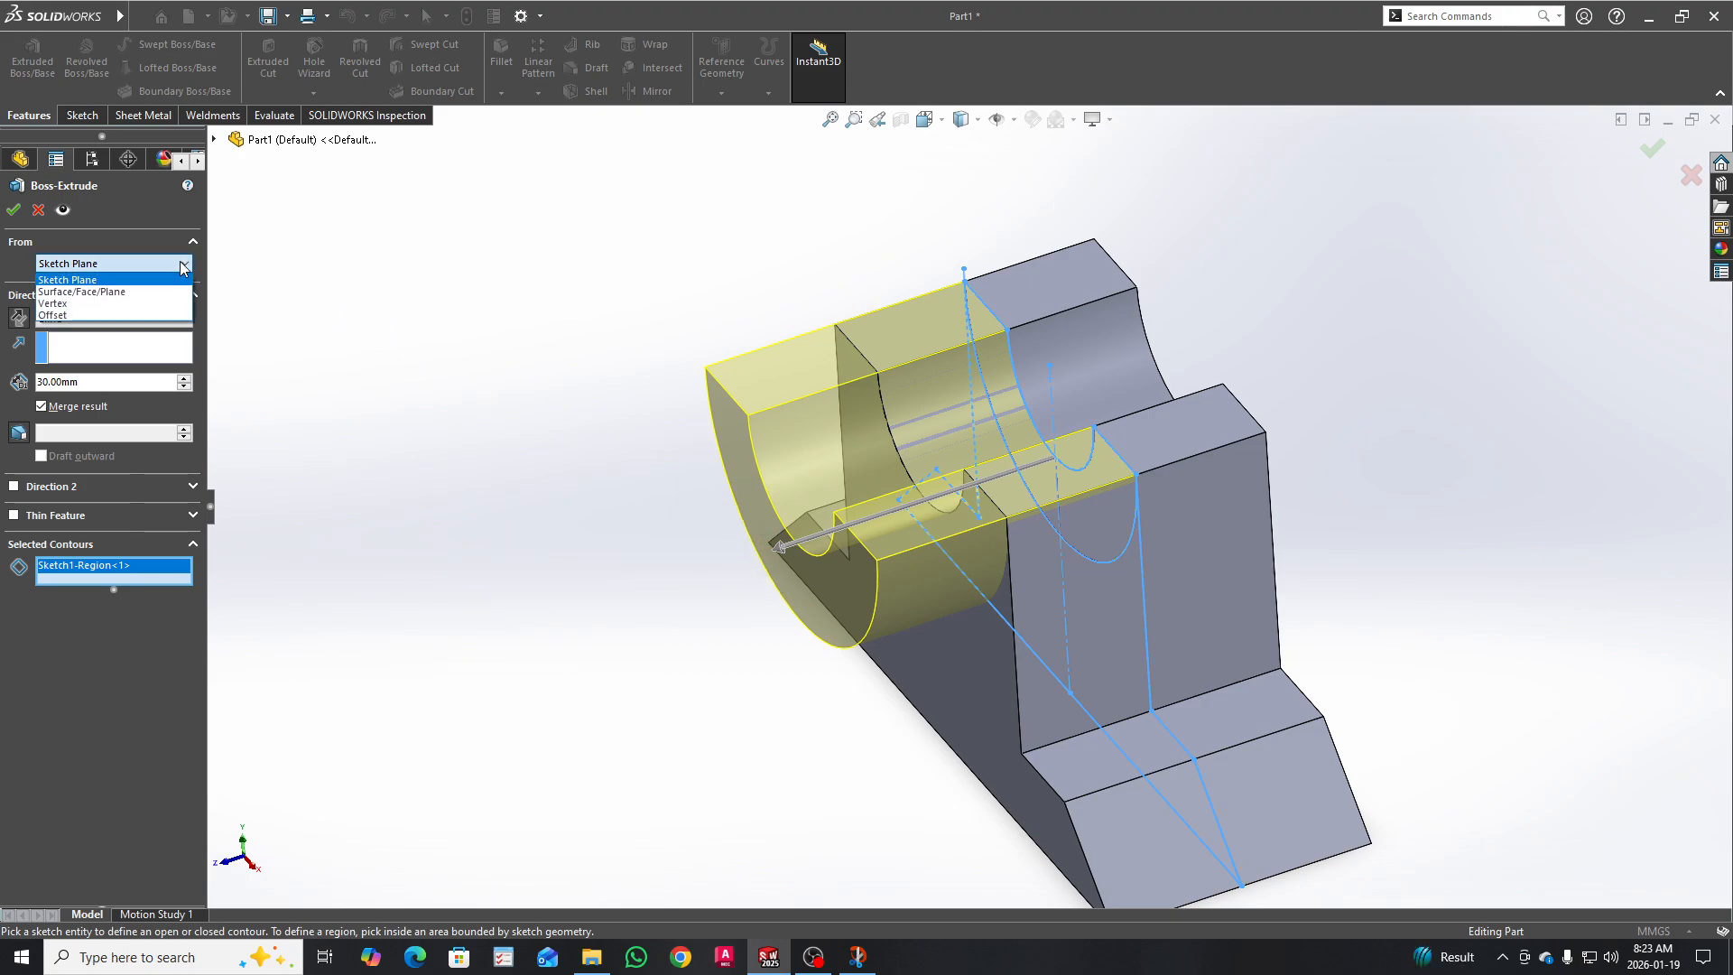
click(63, 305)
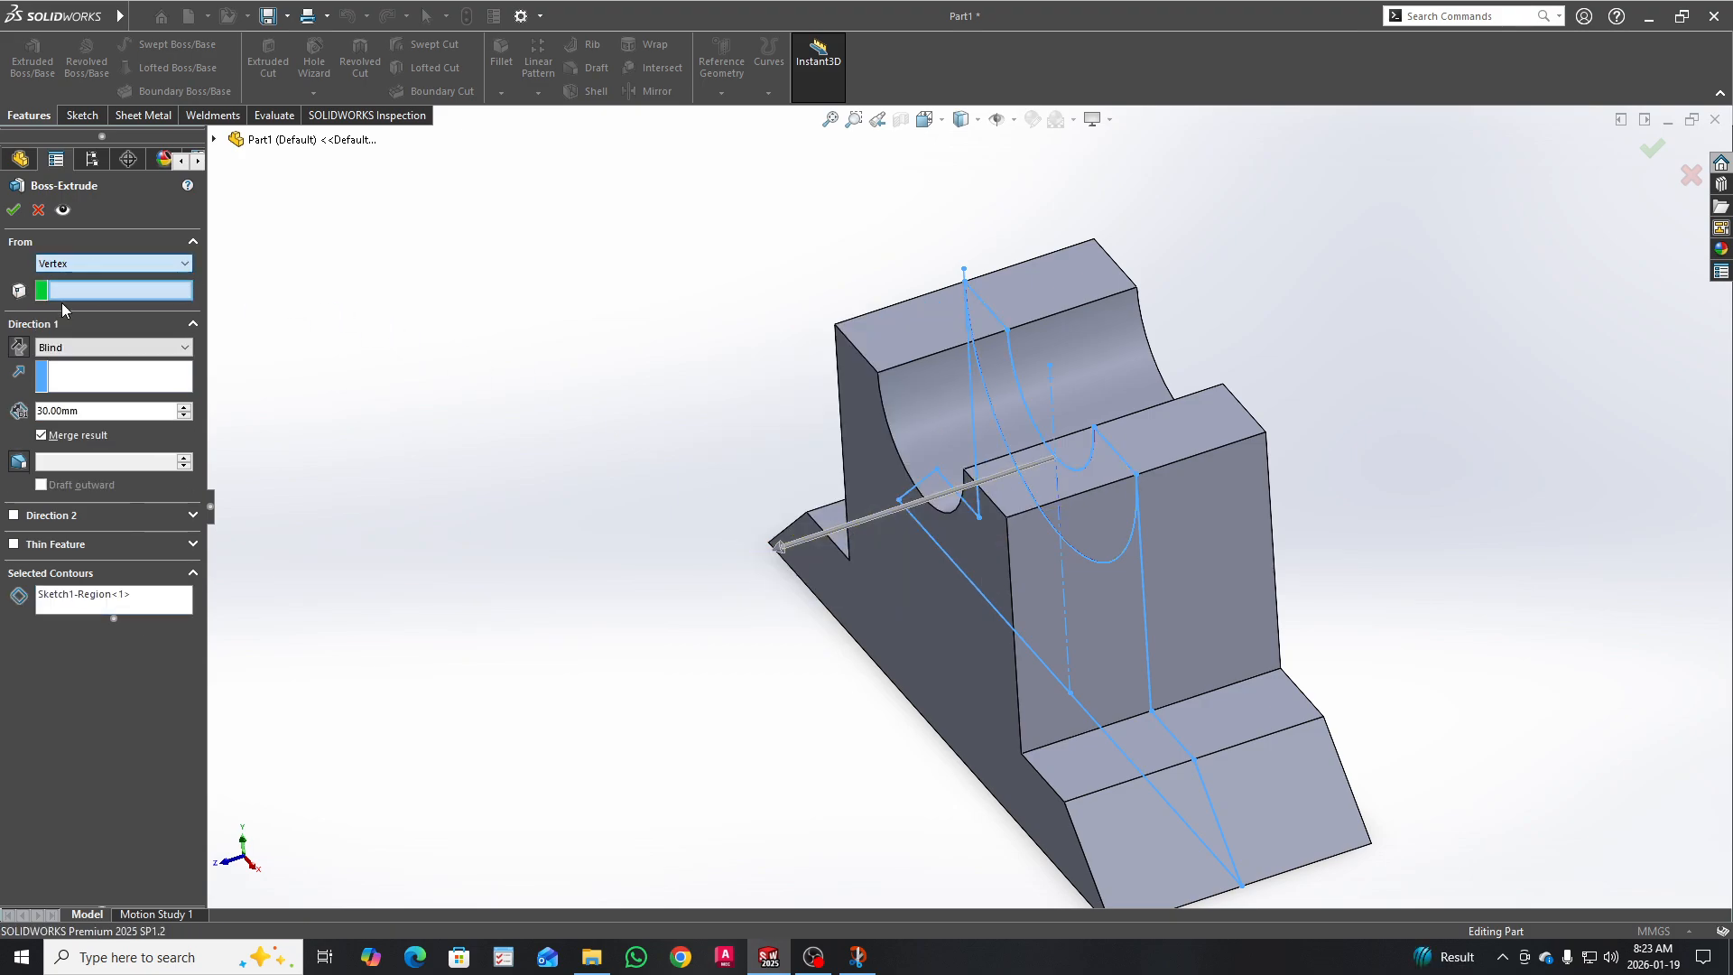
click(1007, 519)
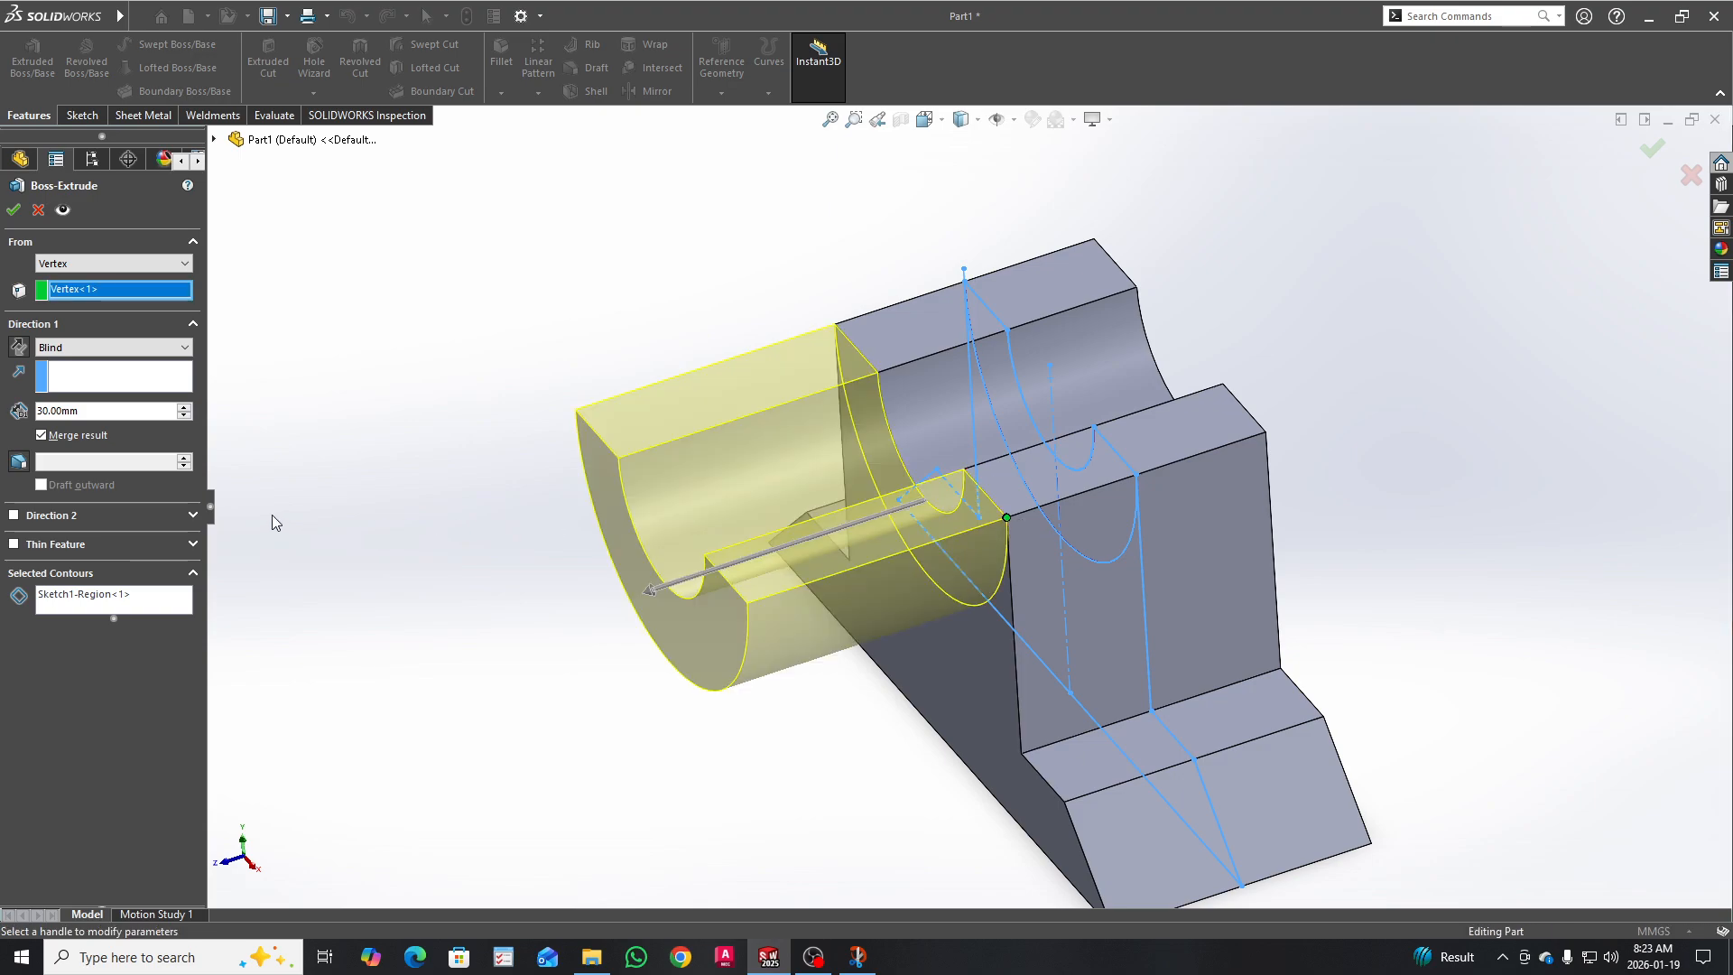
drag(91, 411, 3, 423)
text(10)
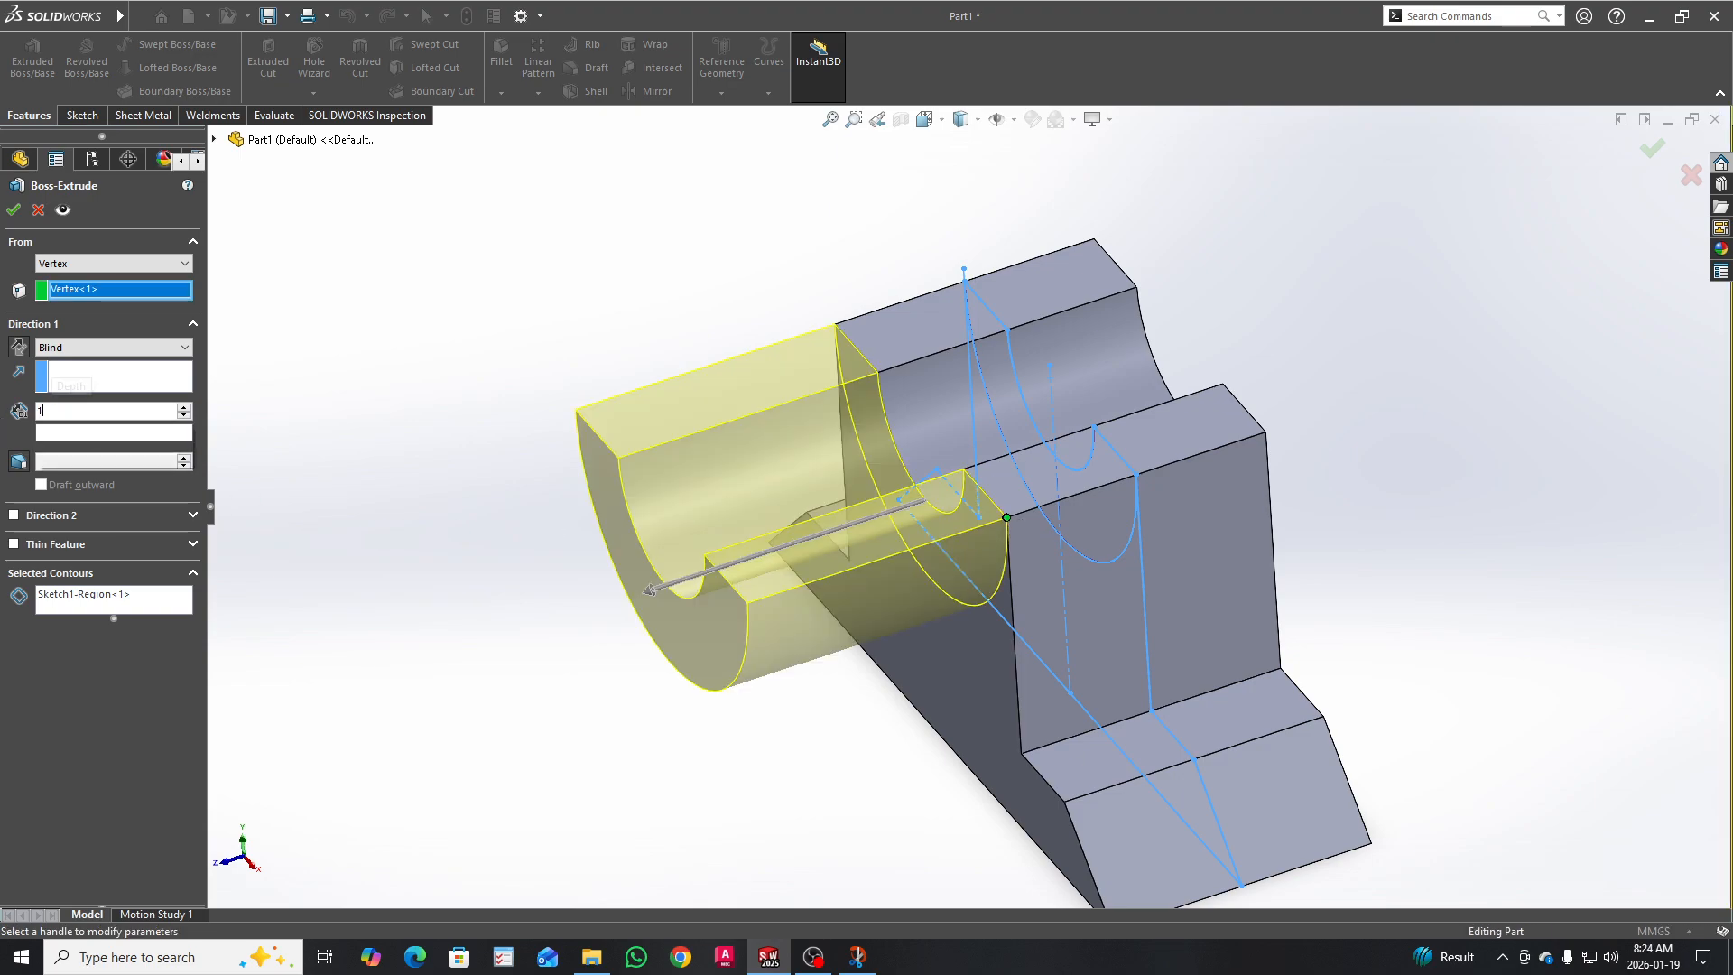
key(Return)
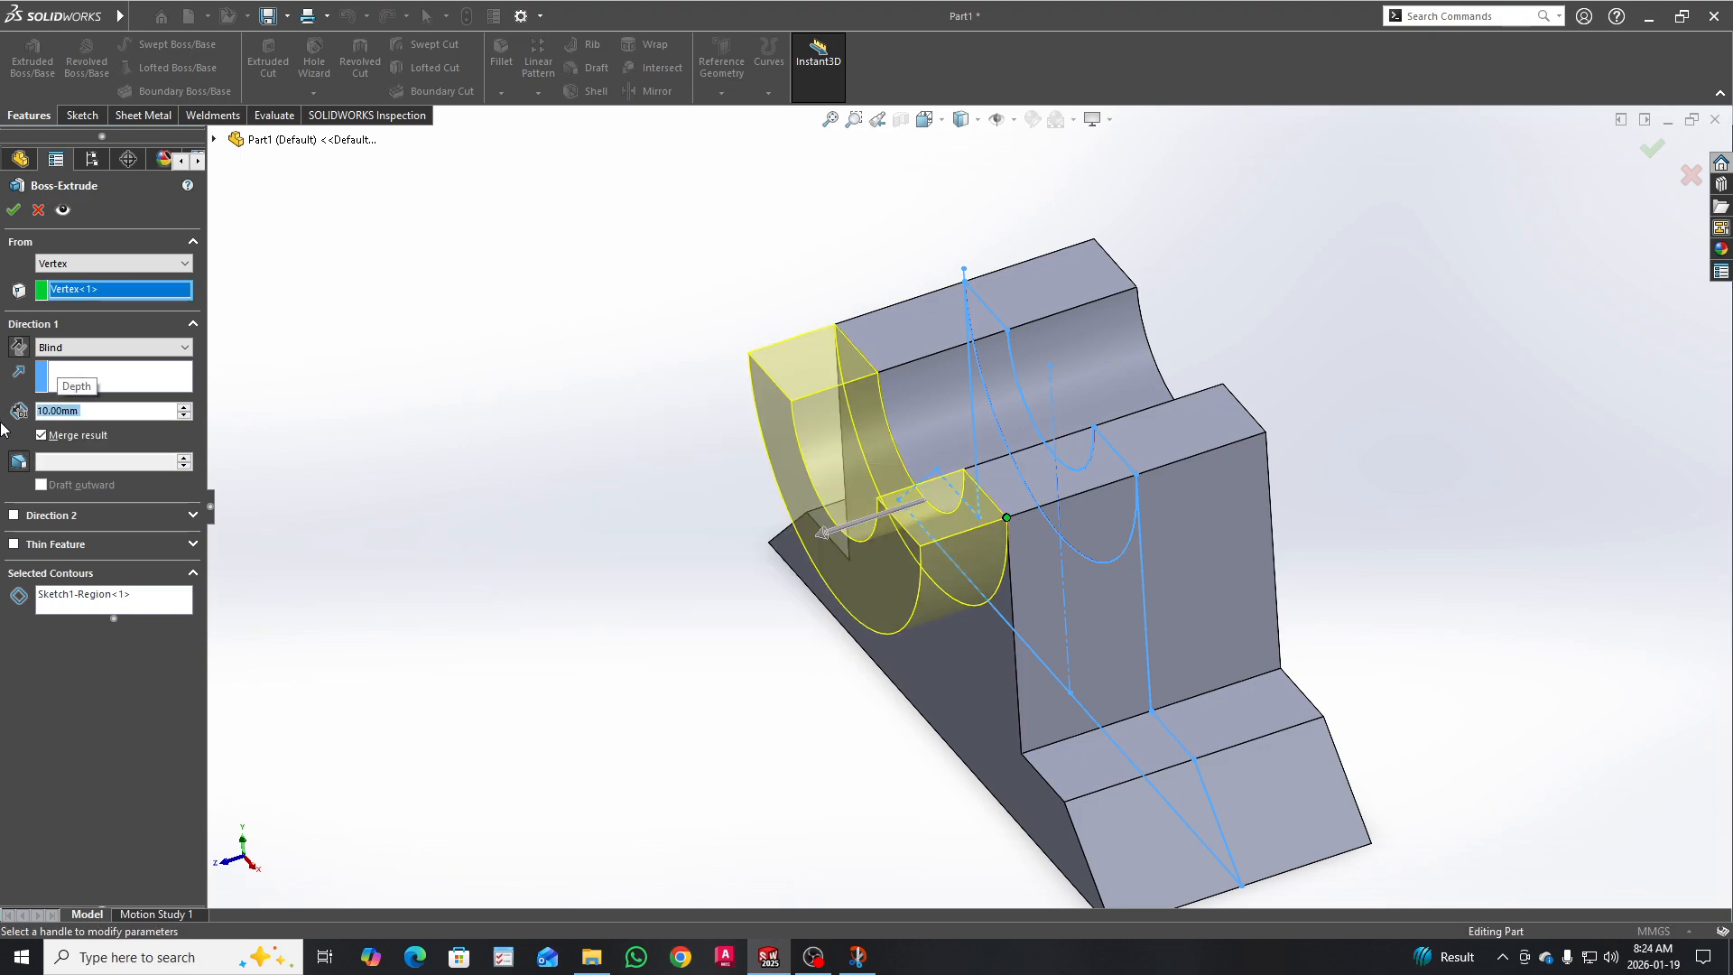
click(14, 209)
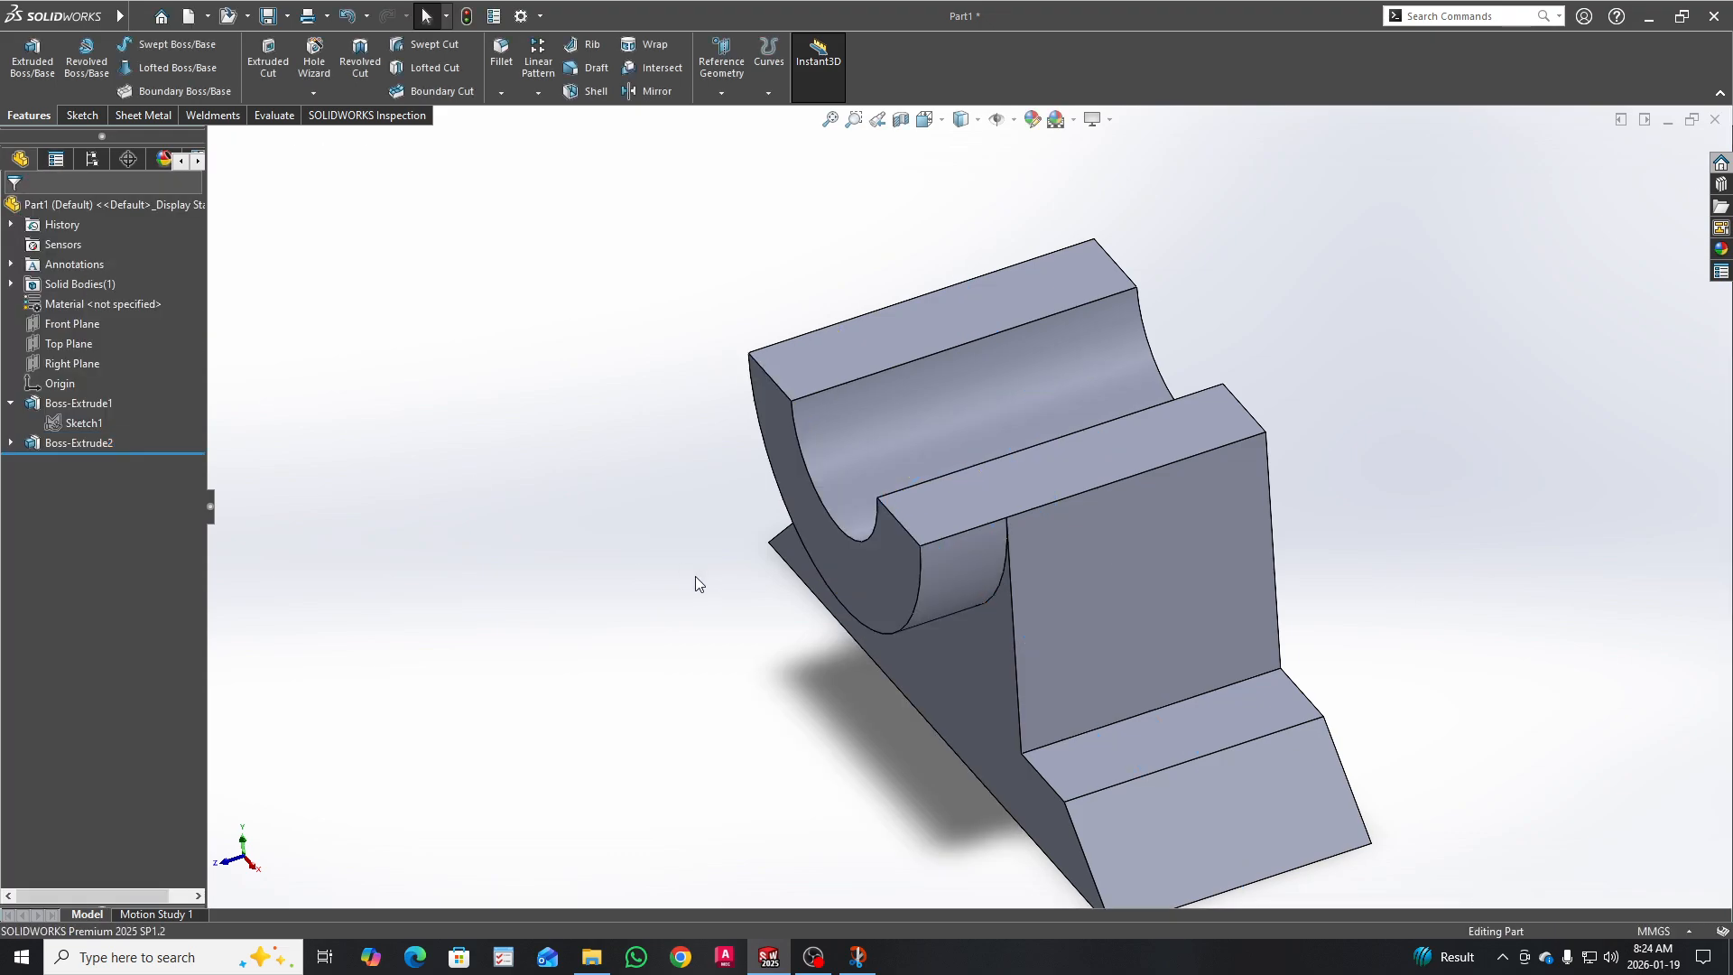
Step: Apply the satin finish chrome metal appearance to the whole bracket body
middle_drag(696, 578, 913, 631)
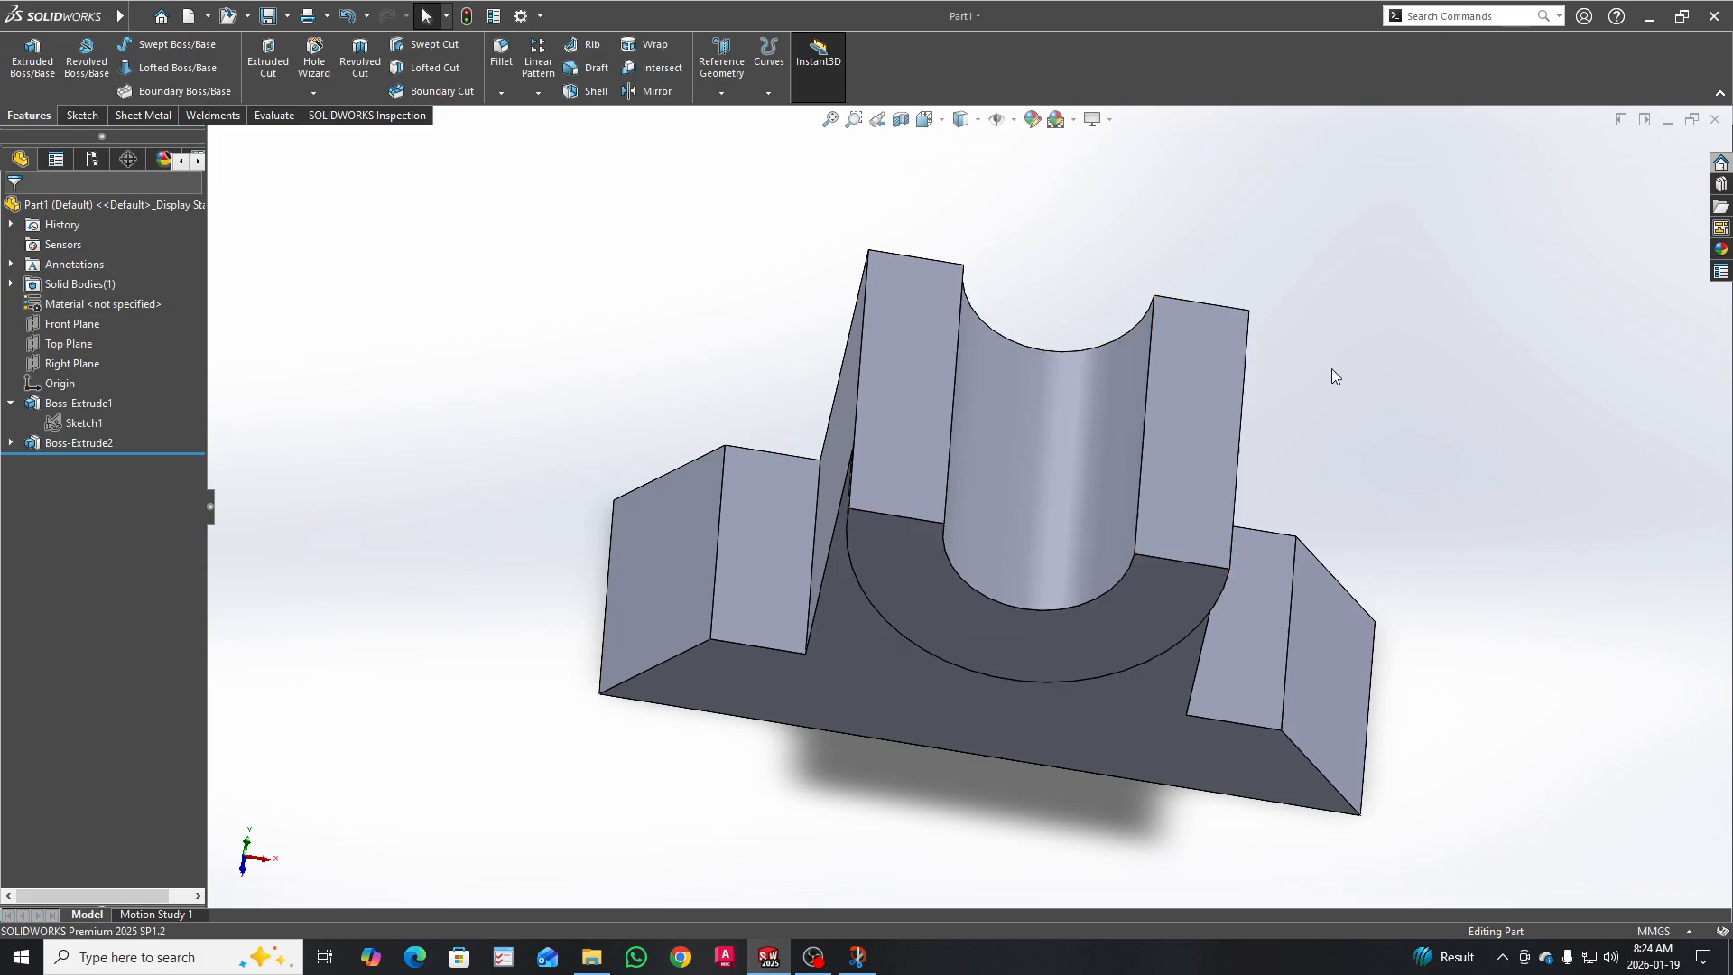
click(1721, 253)
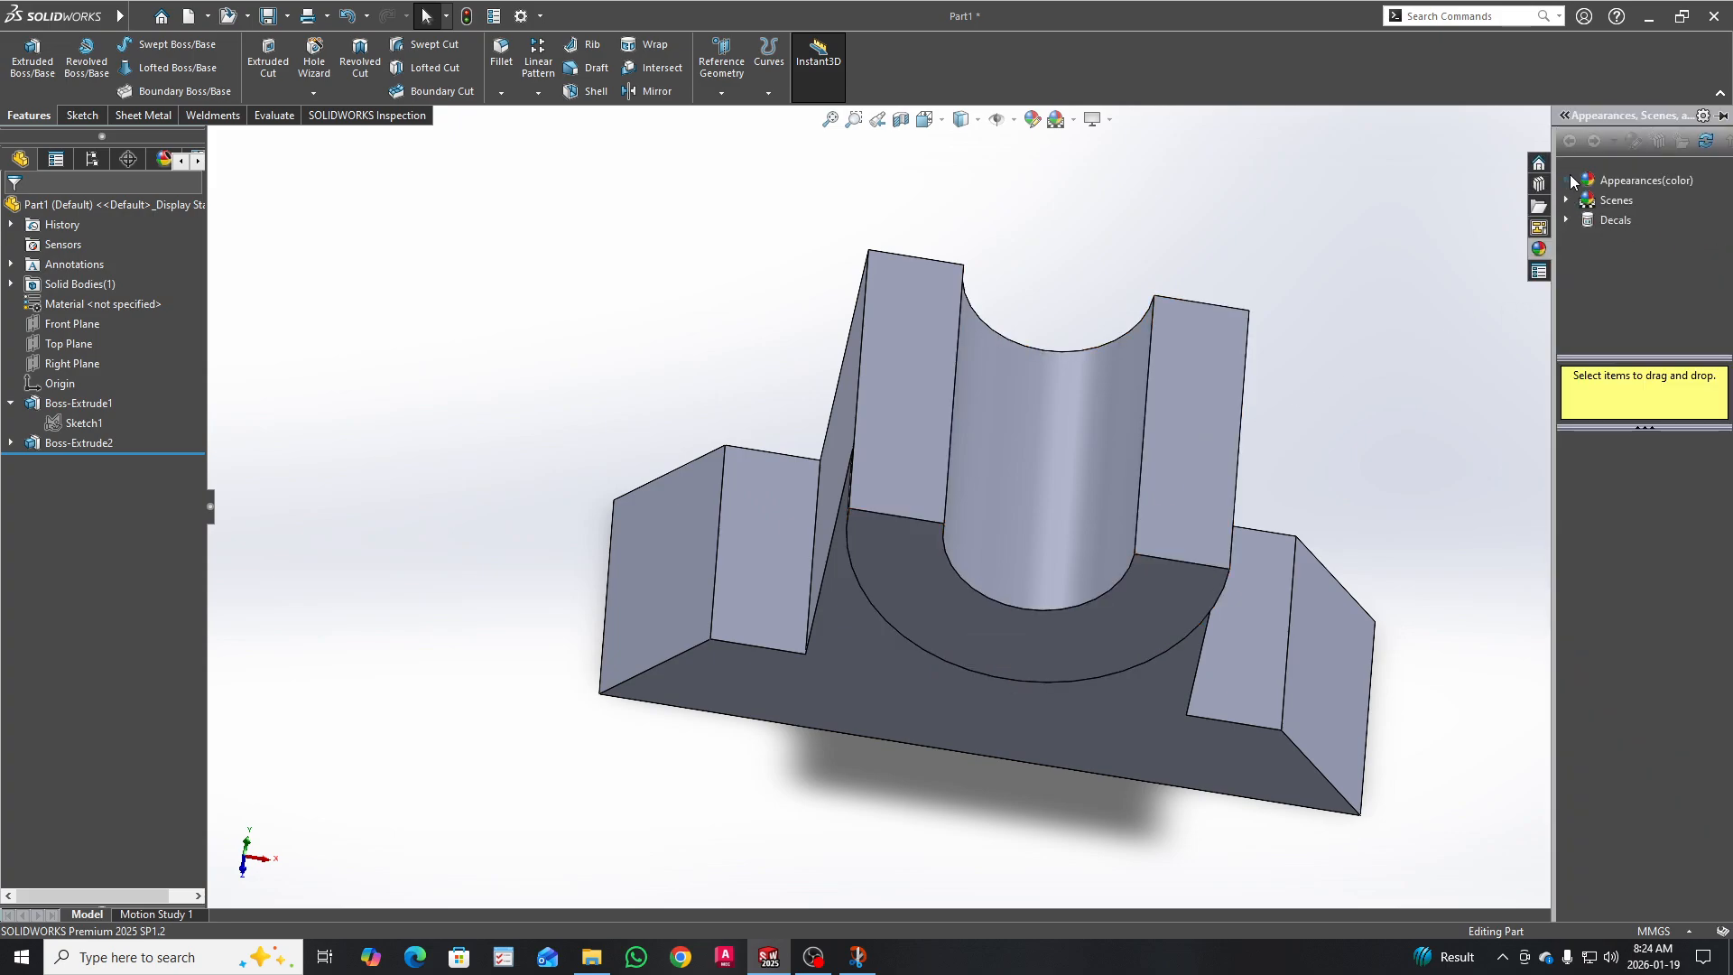
click(1571, 180)
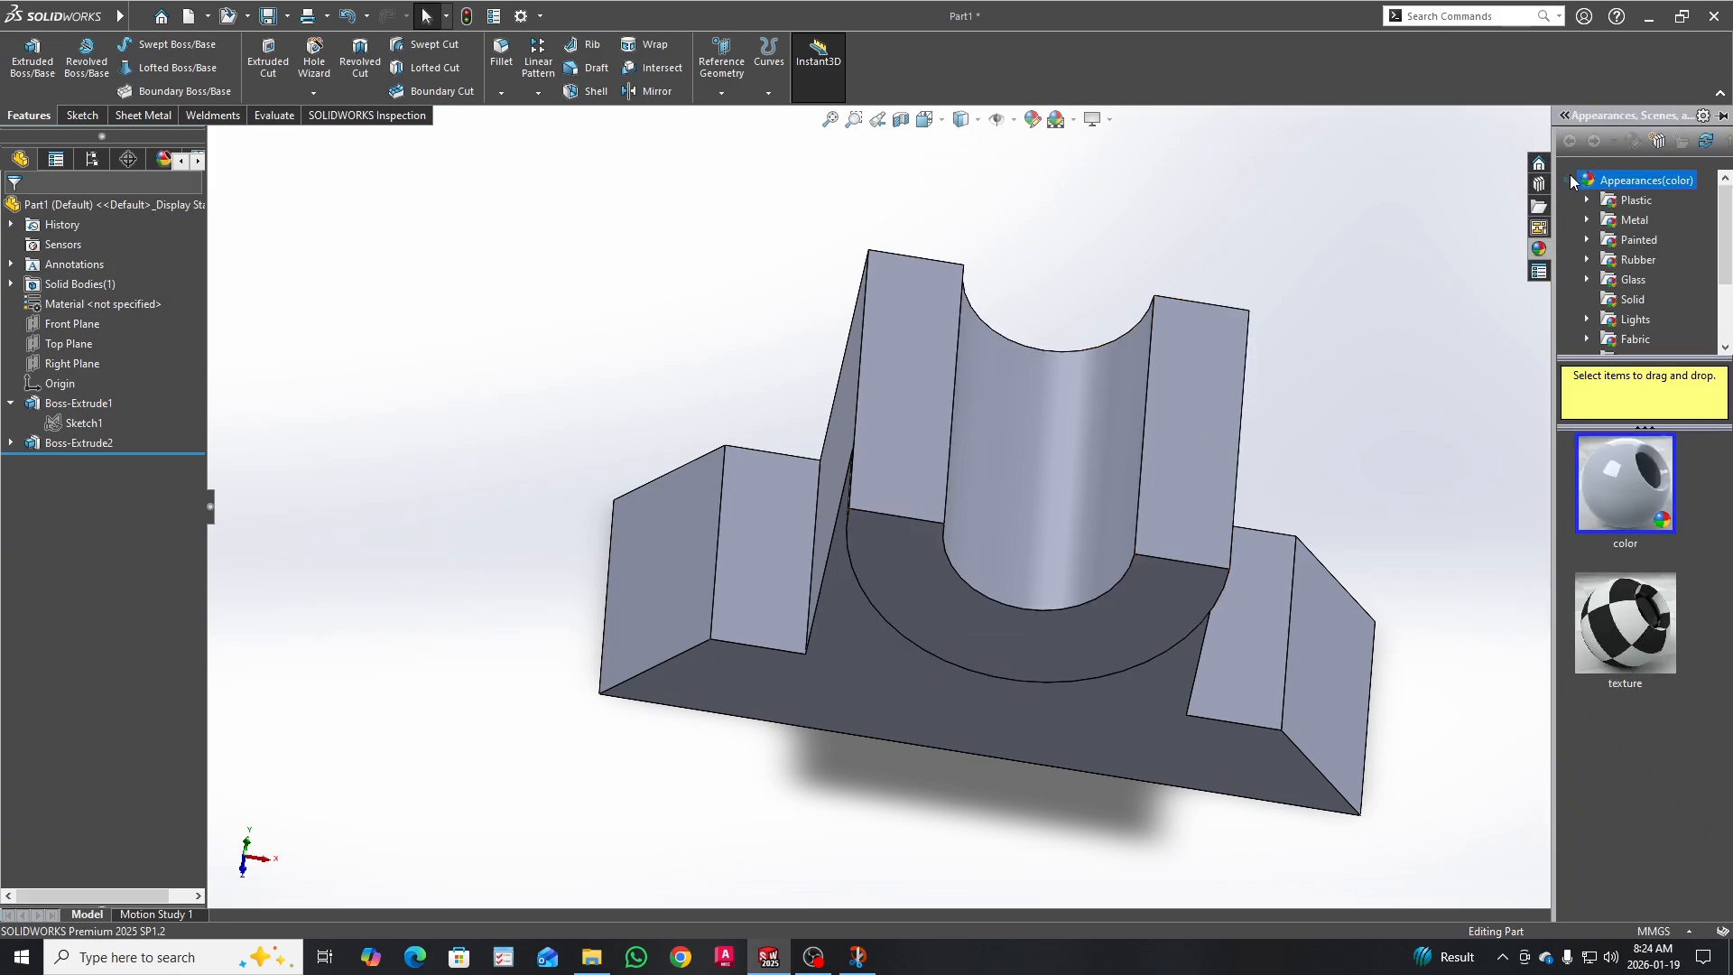
click(1589, 220)
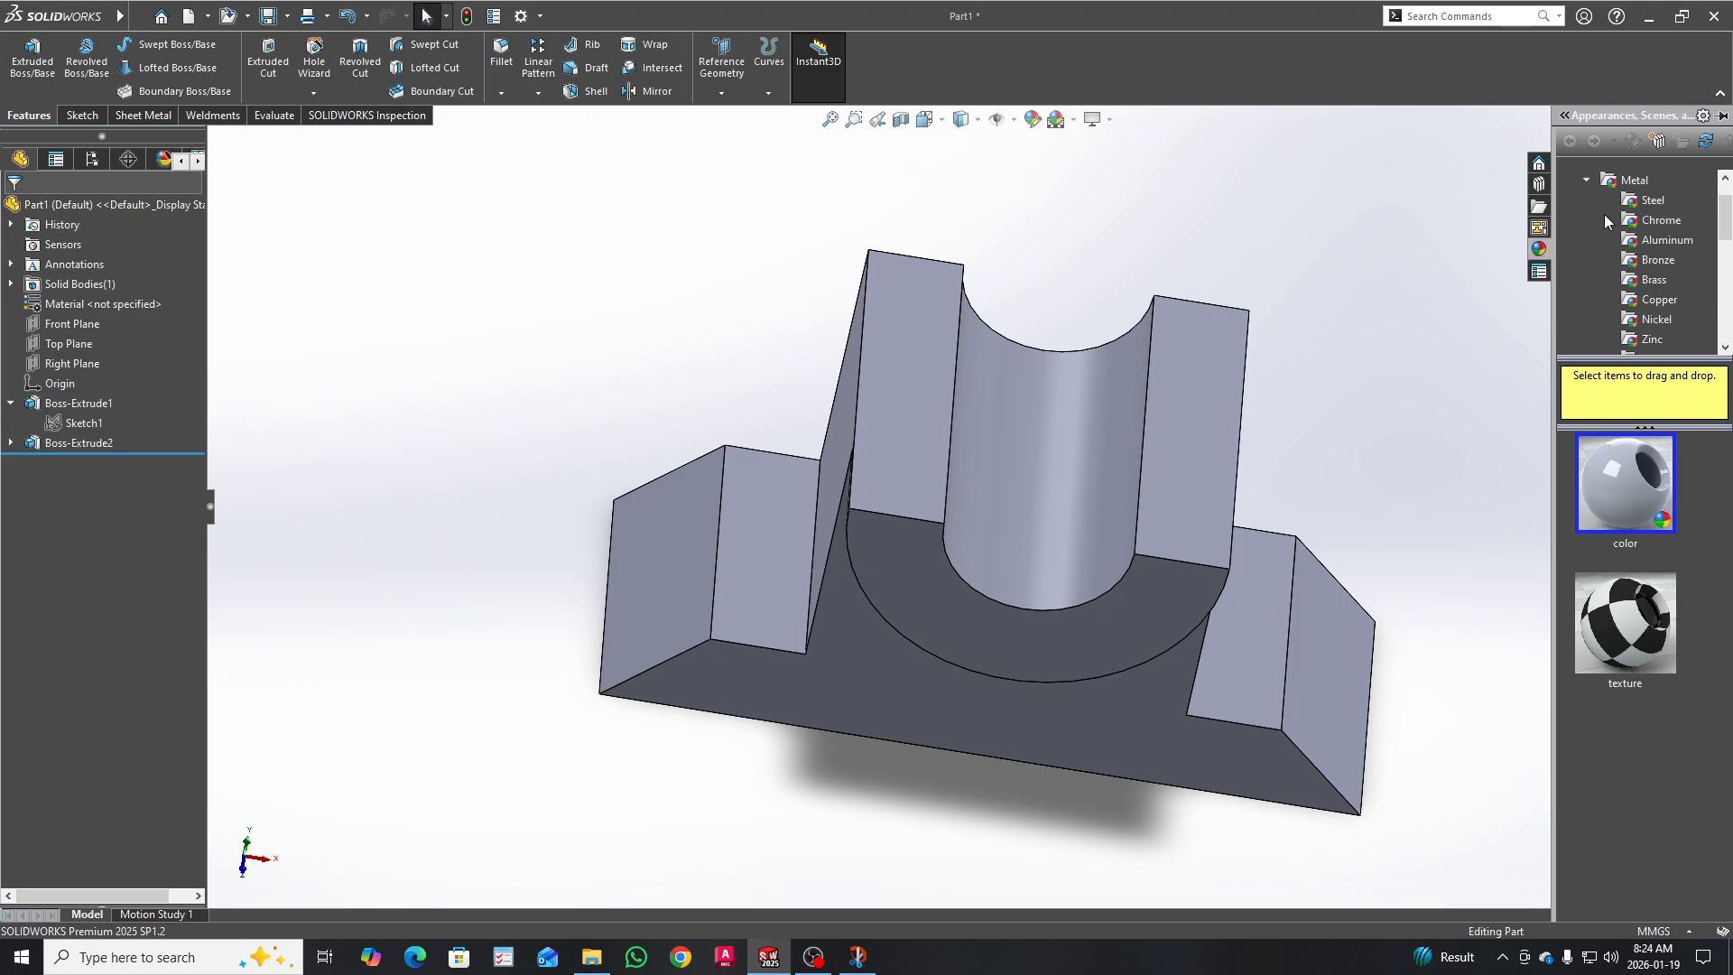
click(1641, 222)
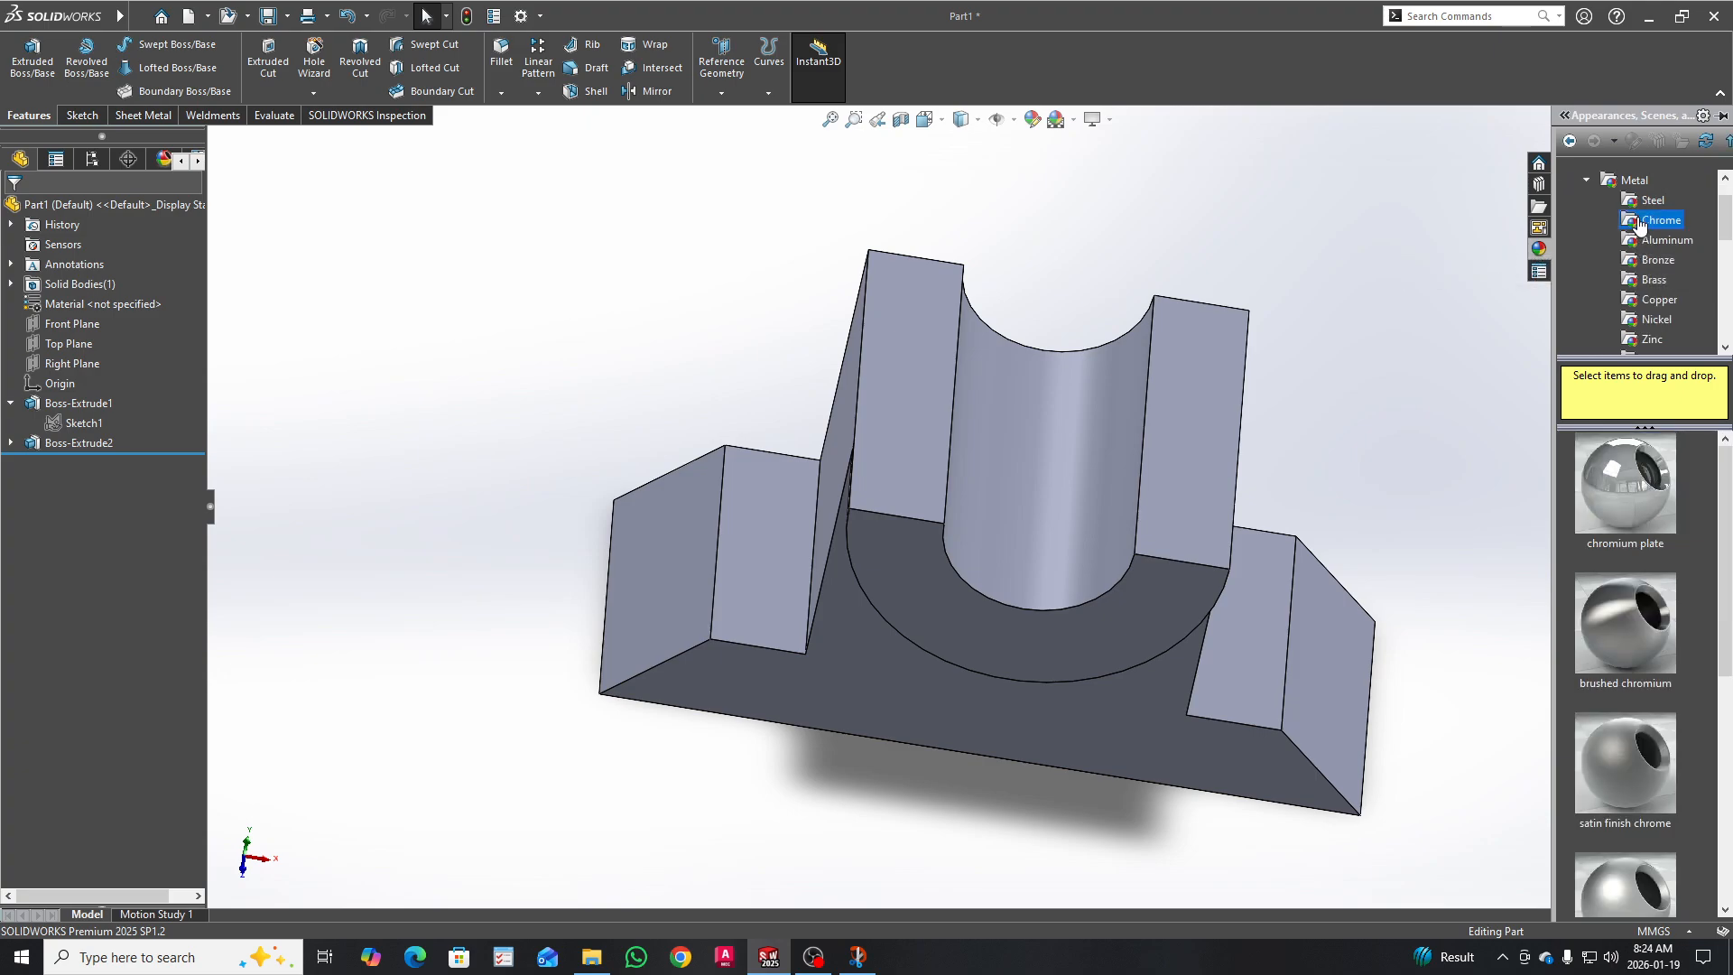
mouse_move(1639, 514)
scroll(1639, 515, up, 3)
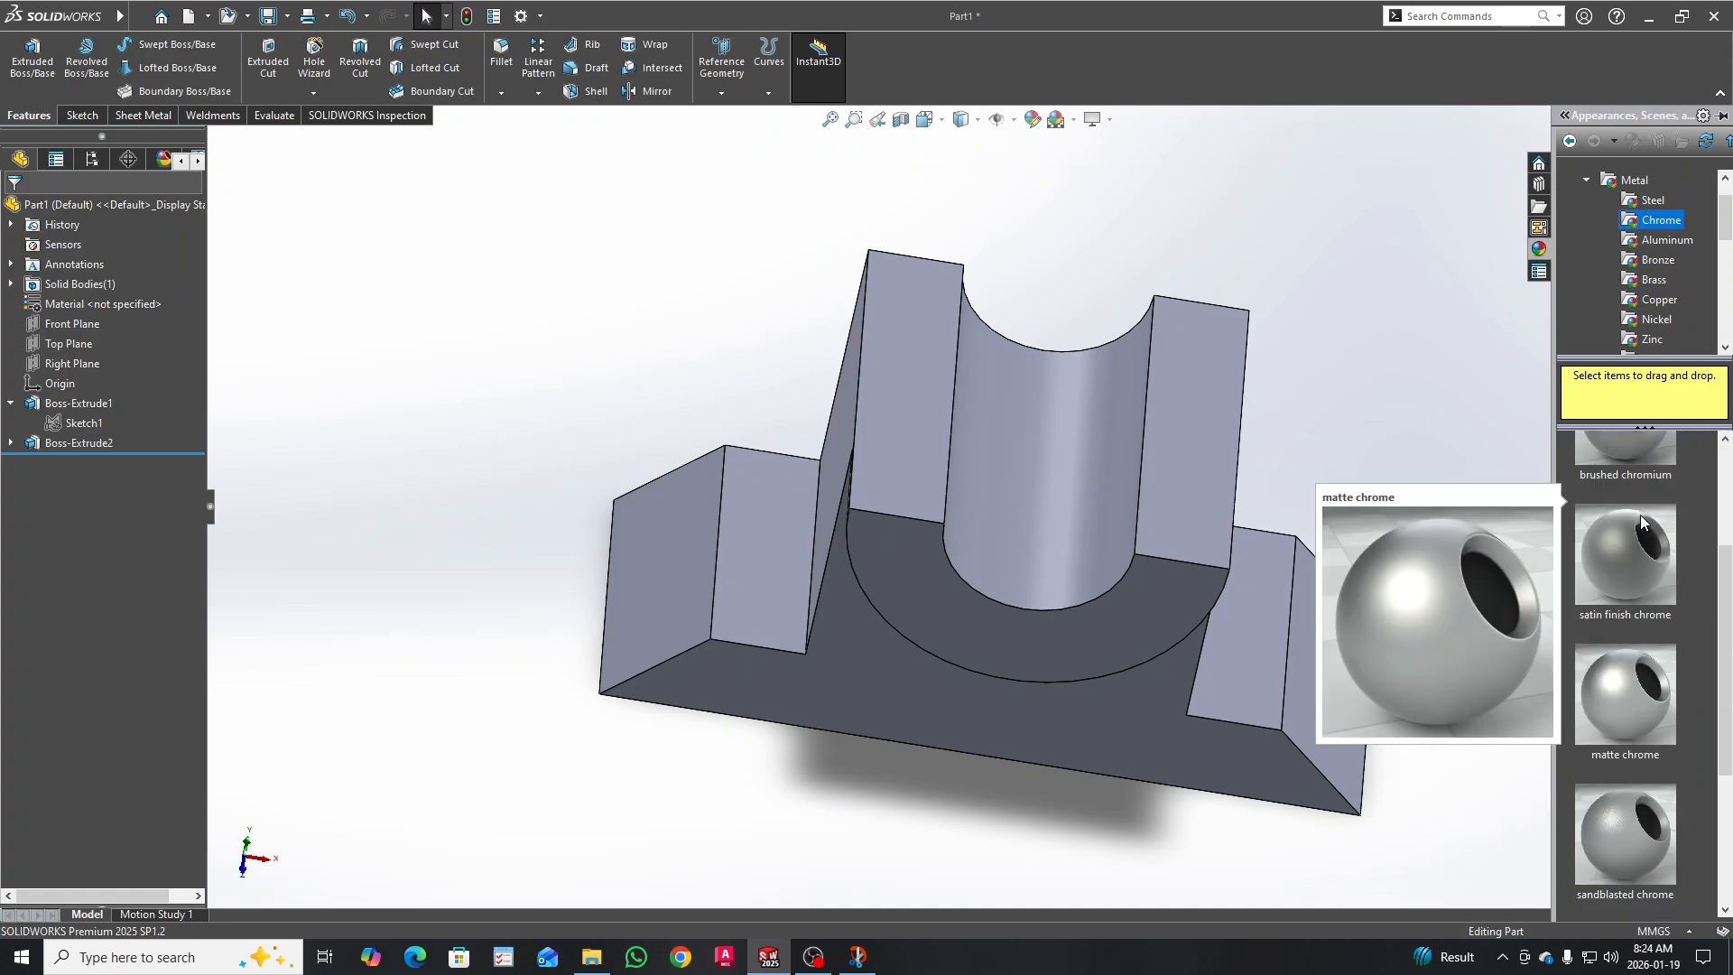
drag(1641, 518, 1076, 535)
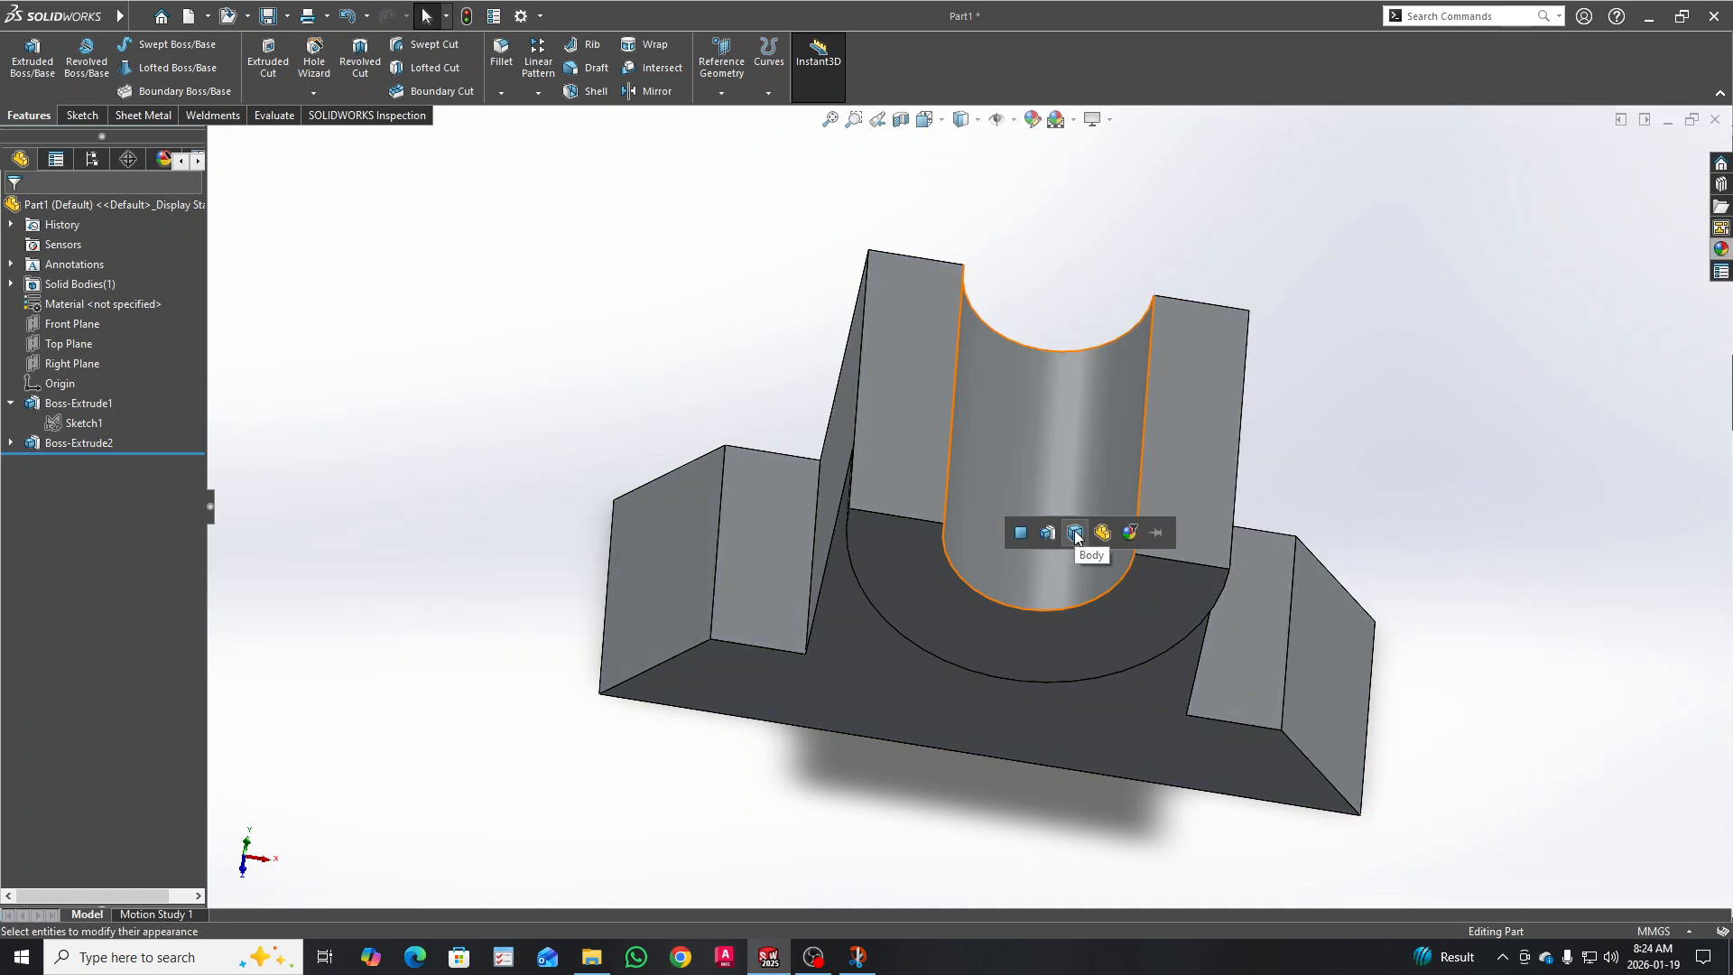
click(1076, 534)
middle_drag(1056, 638, 1028, 581)
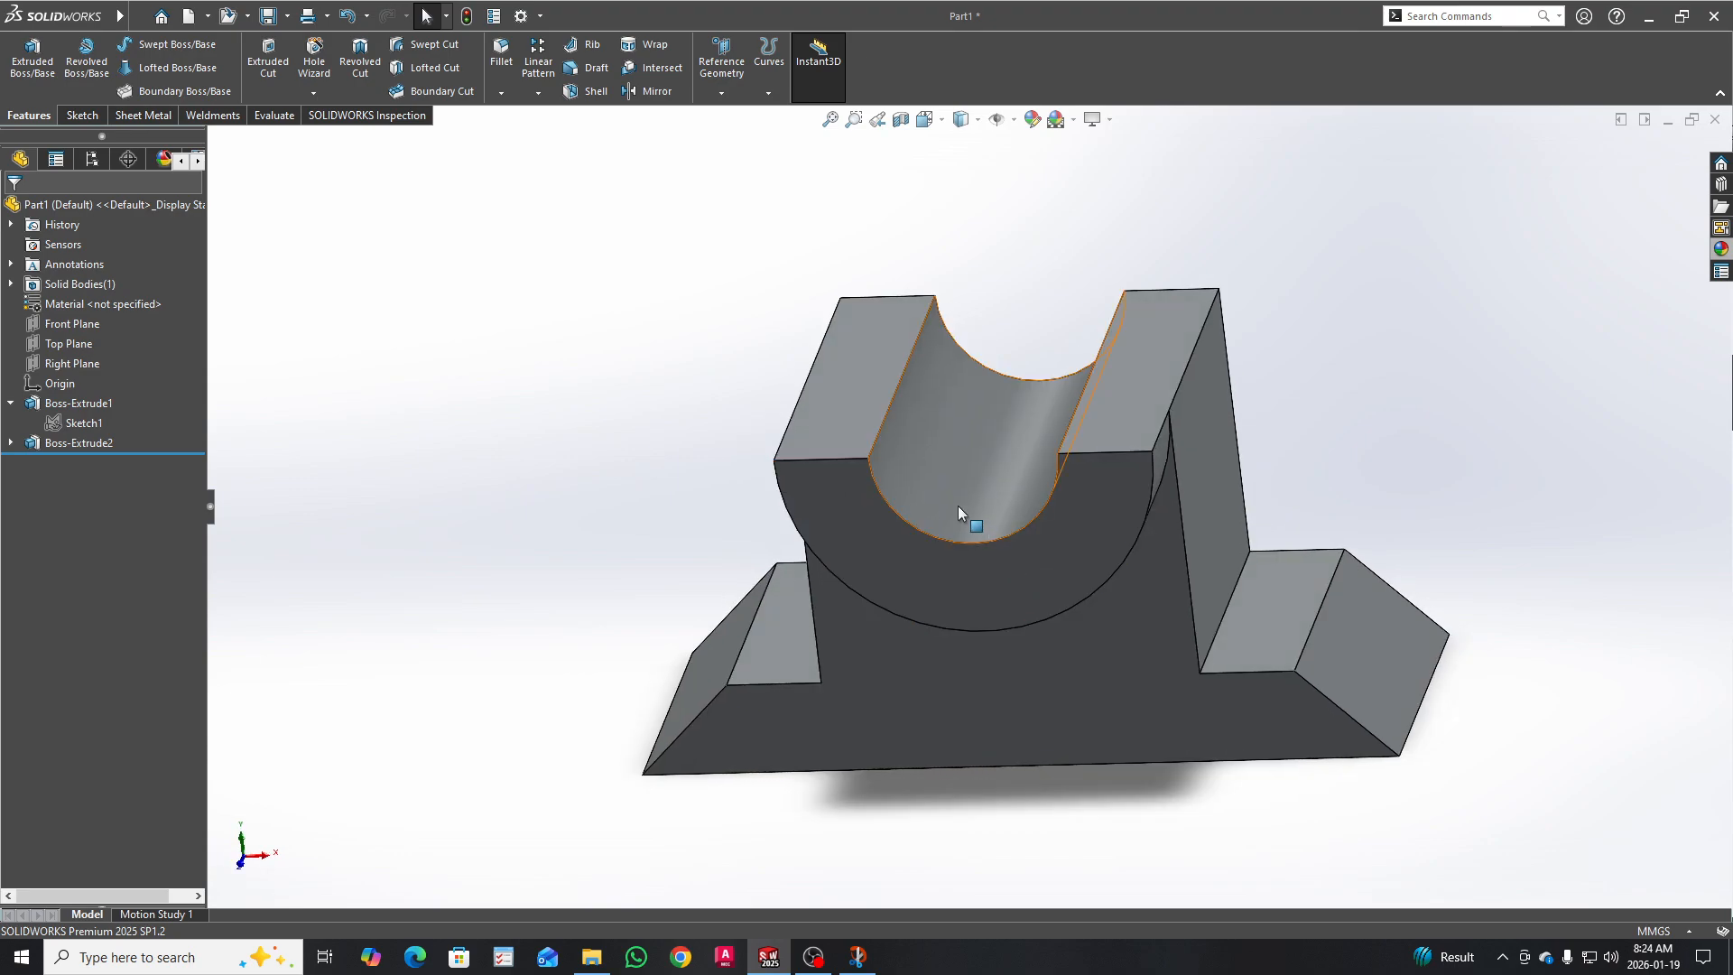
middle_drag(967, 514, 894, 489)
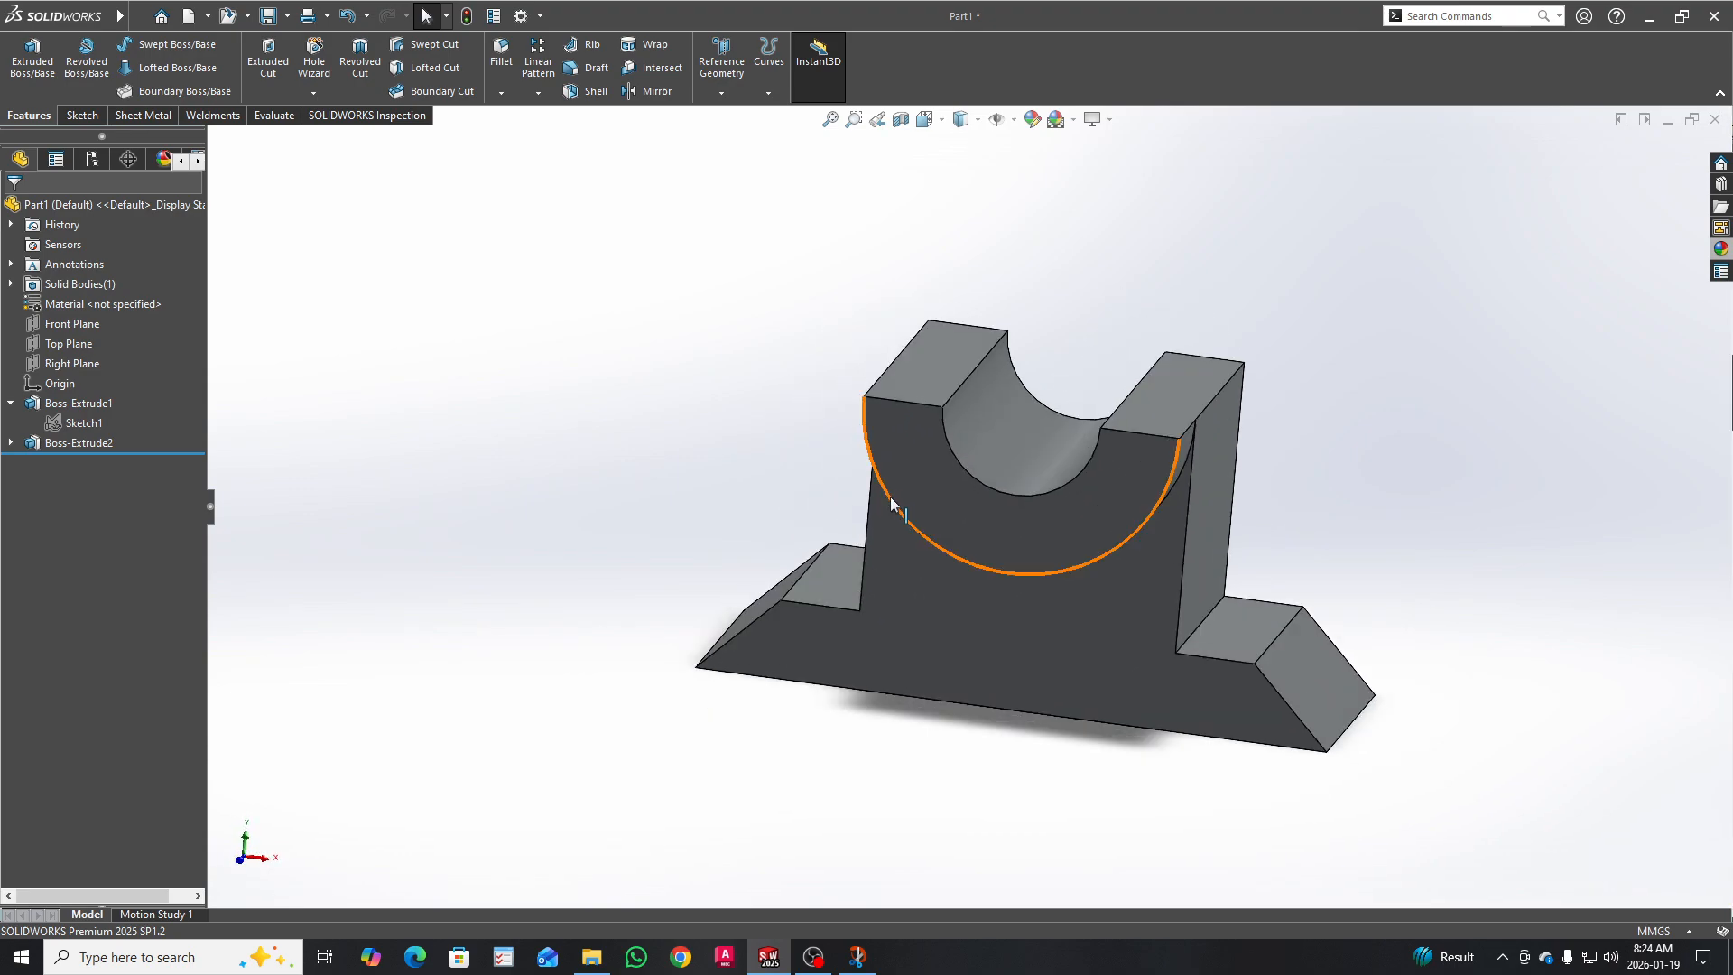
Step: Change the display scene to one with a plain white background
click(1074, 119)
click(1080, 171)
middle_drag(1111, 309, 1036, 419)
key(ctrl+7)
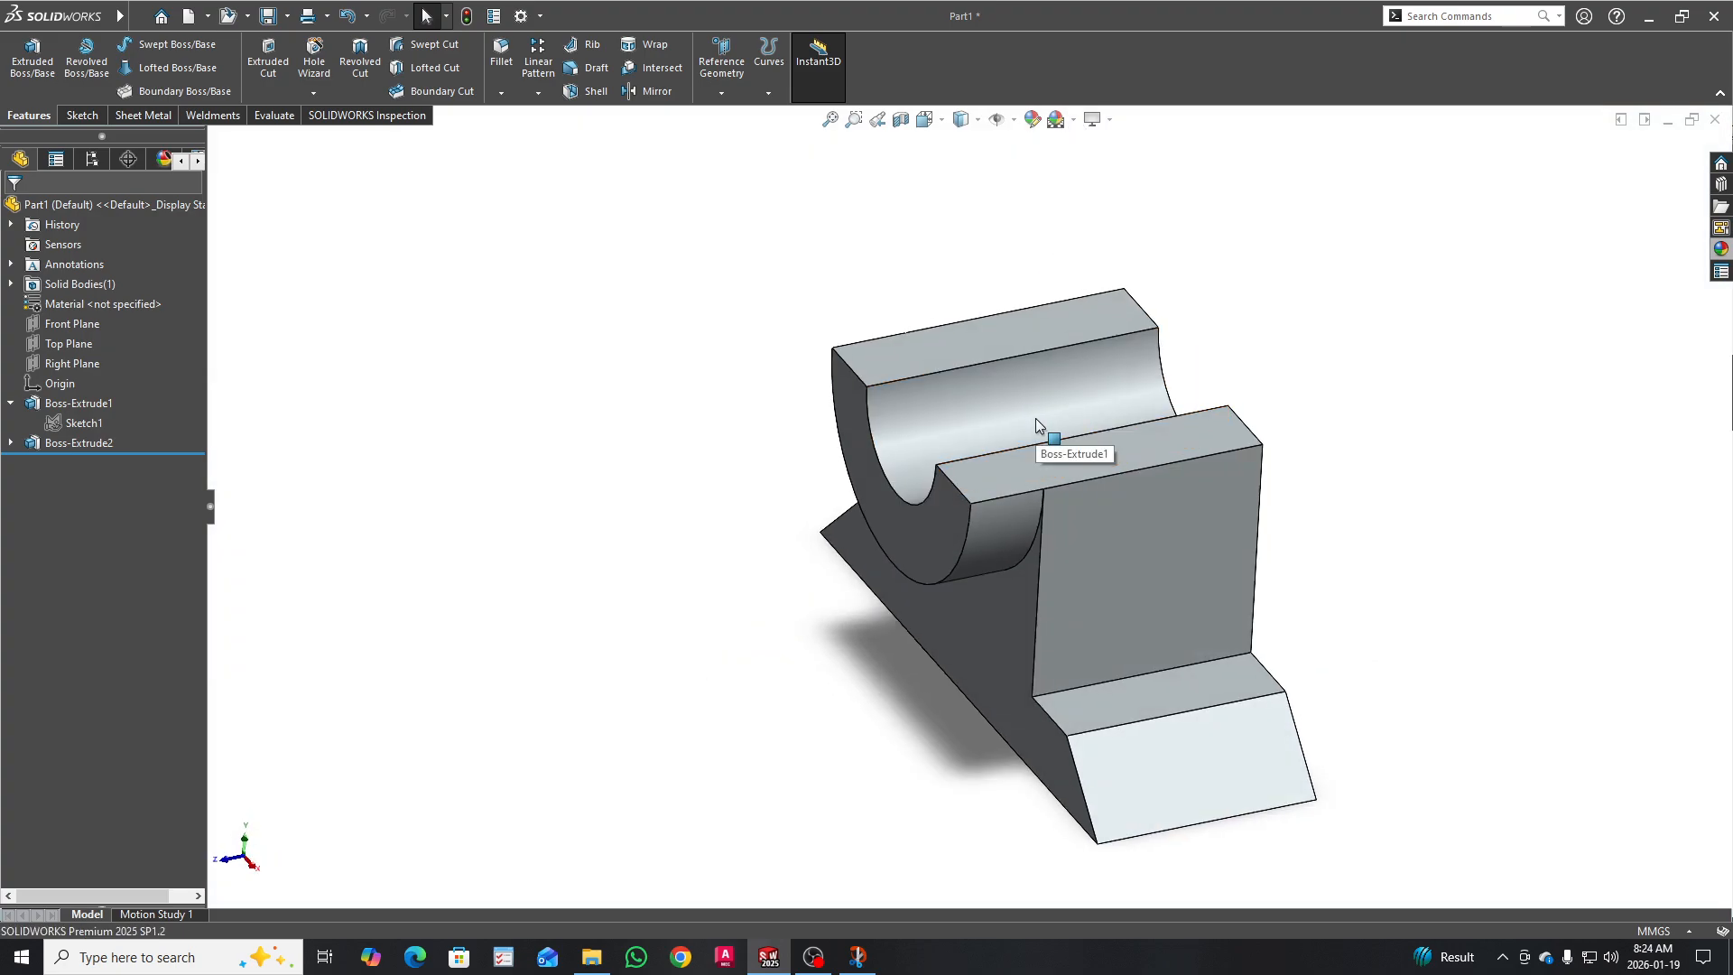